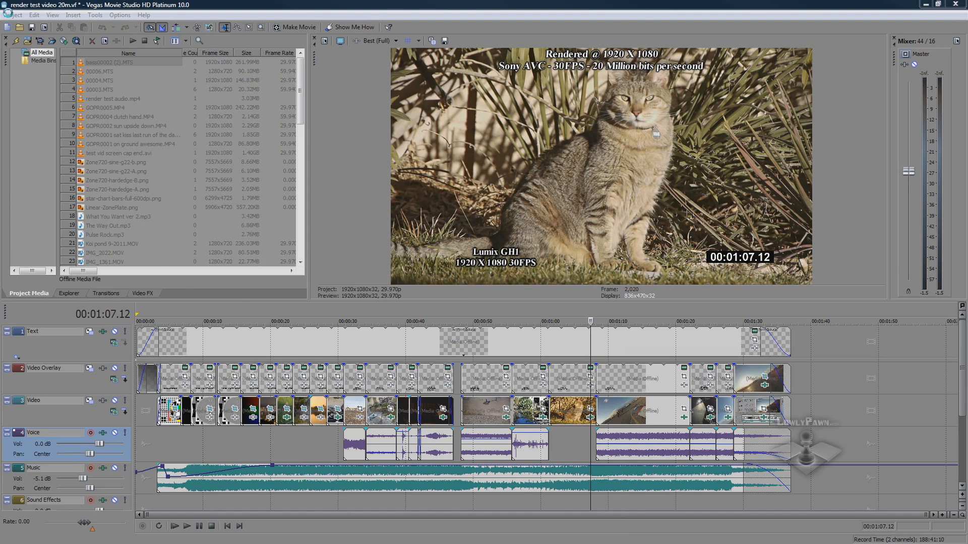
# - Open the project's render settings and choose Sony AVC (*.mp4;*.m2ts;*.avc) as the output file type
pyautogui.click(8, 12)
pyautogui.click(29, 97)
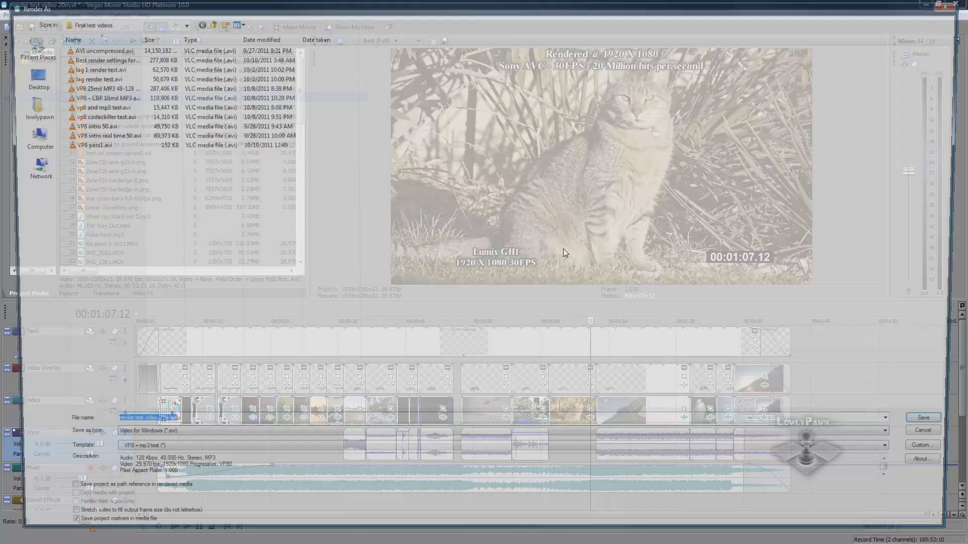
pyautogui.click(899, 442)
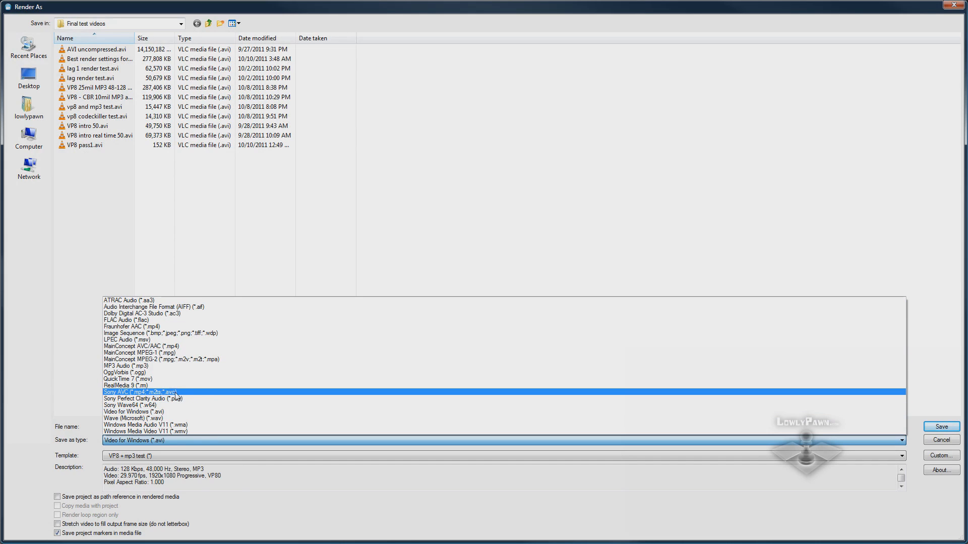
pyautogui.click(135, 393)
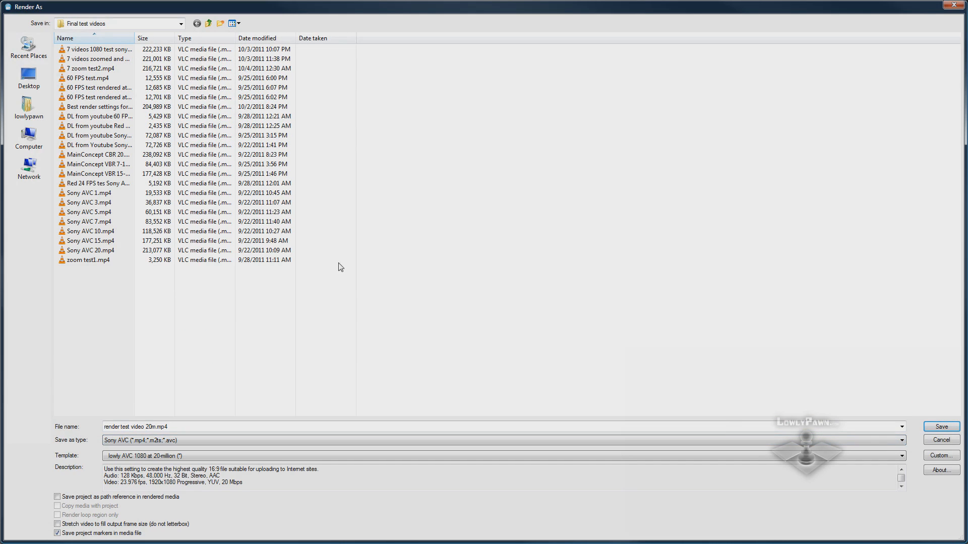
# - Open the render template's custom settings and use the AVC video format with the High definition (1920x1080) frame size
pyautogui.click(939, 455)
pyautogui.moveTo(477, 89); pyautogui.dragTo(500, 96)
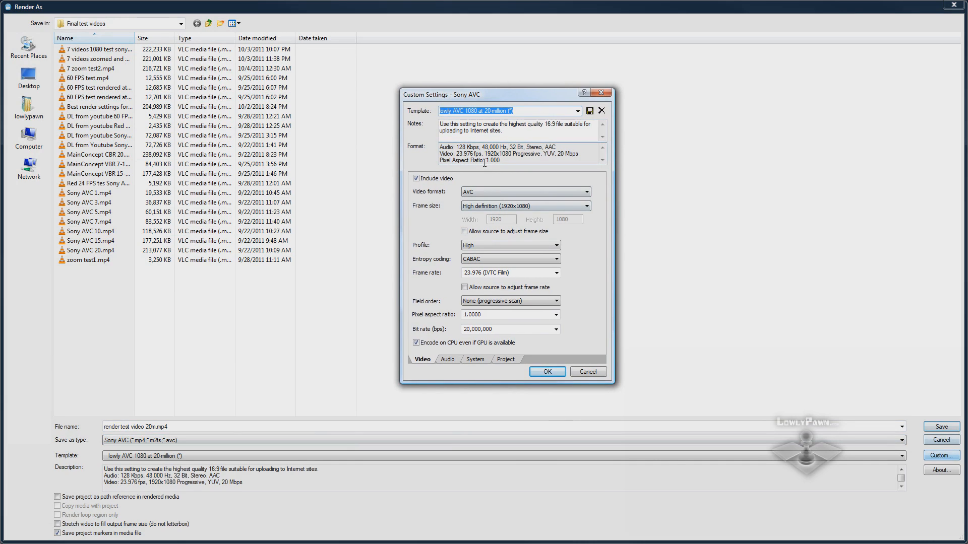
pyautogui.click(582, 195)
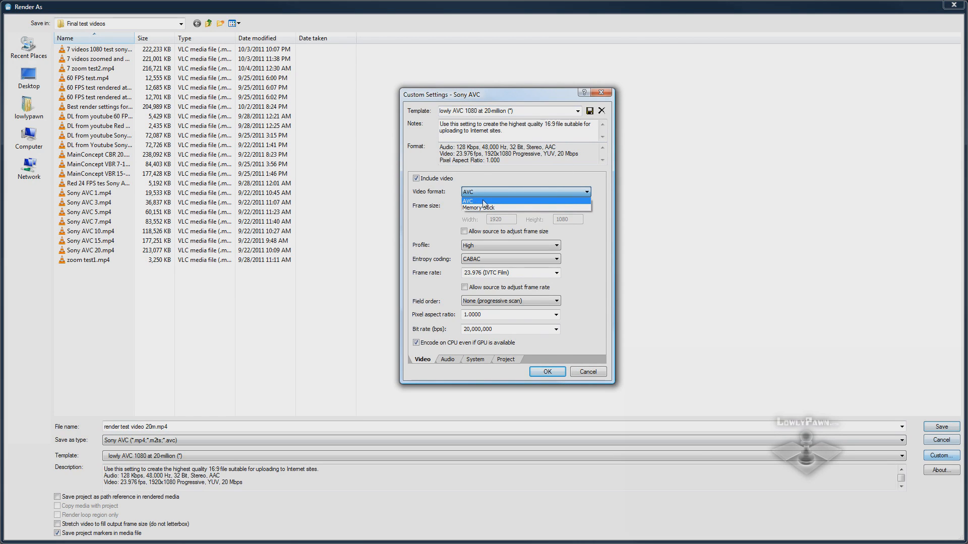
pyautogui.click(504, 194)
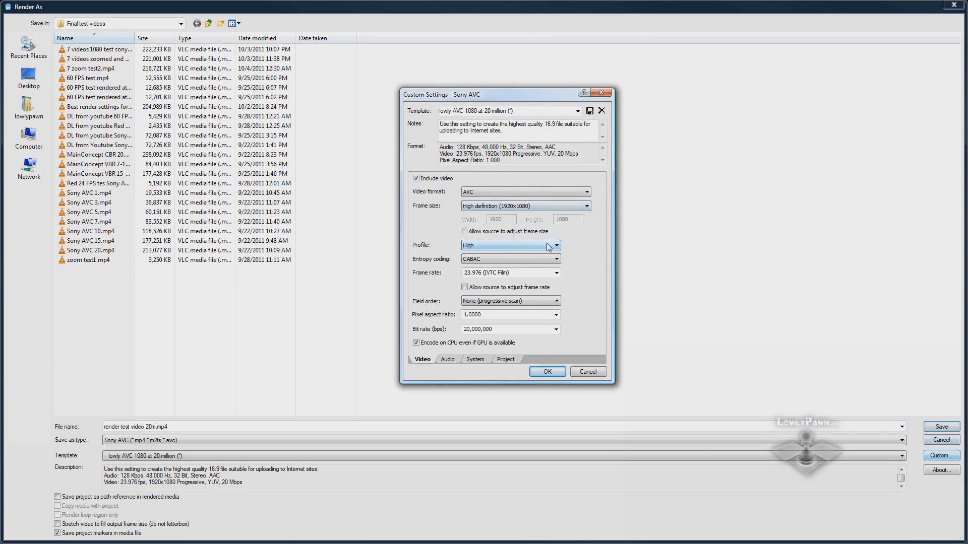
pyautogui.click(586, 207)
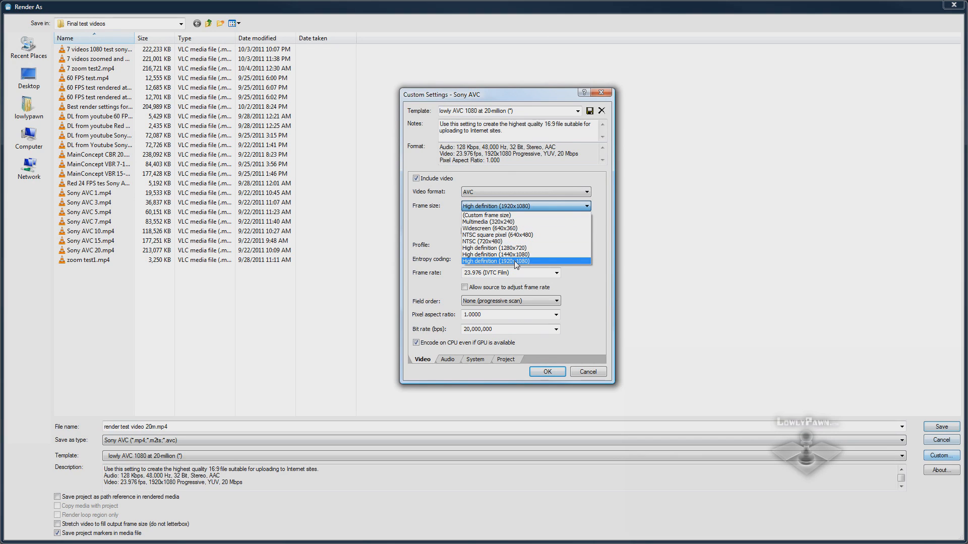
pyautogui.click(527, 95)
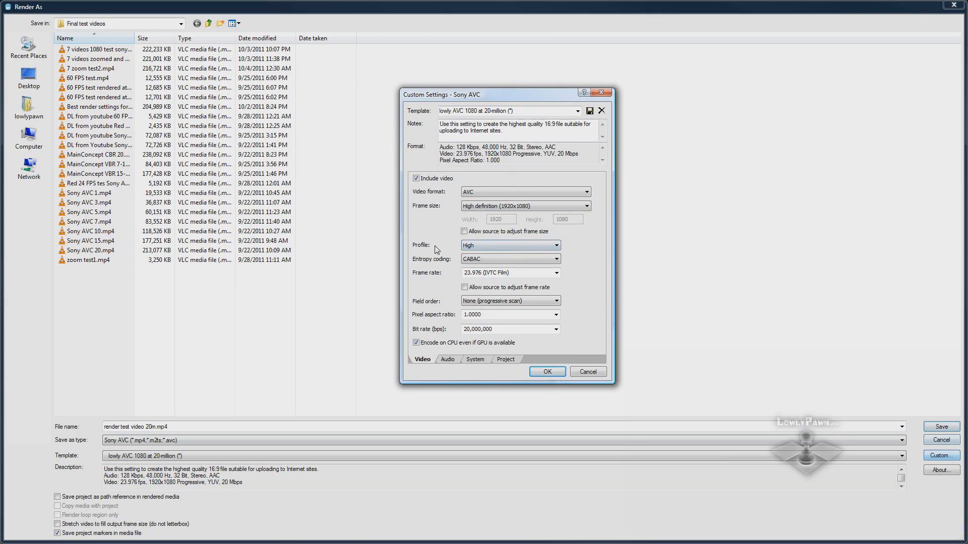
# - Set the profile to High and the entropy coding to CABAC, consulting Wikipedia's H.264 profile feature table
pyautogui.click(556, 246)
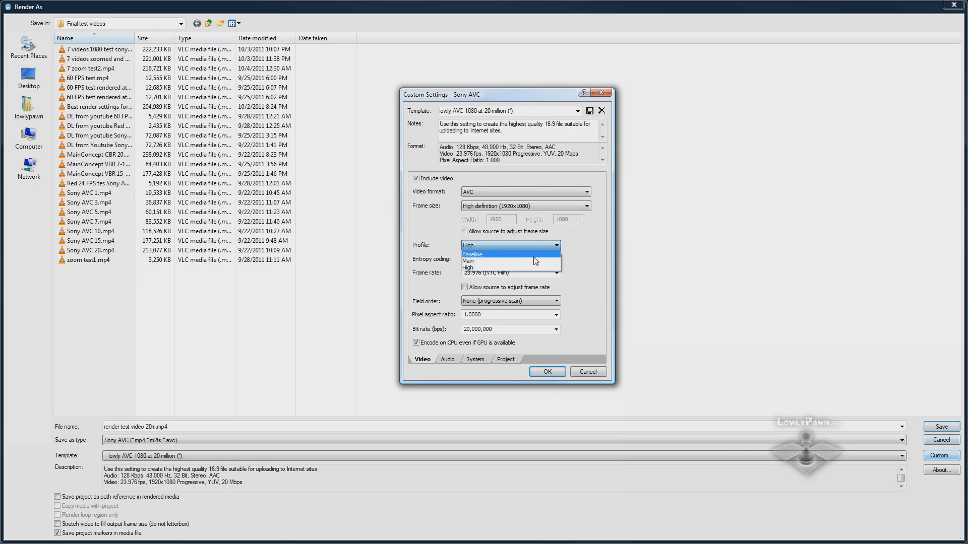
pyautogui.click(477, 269)
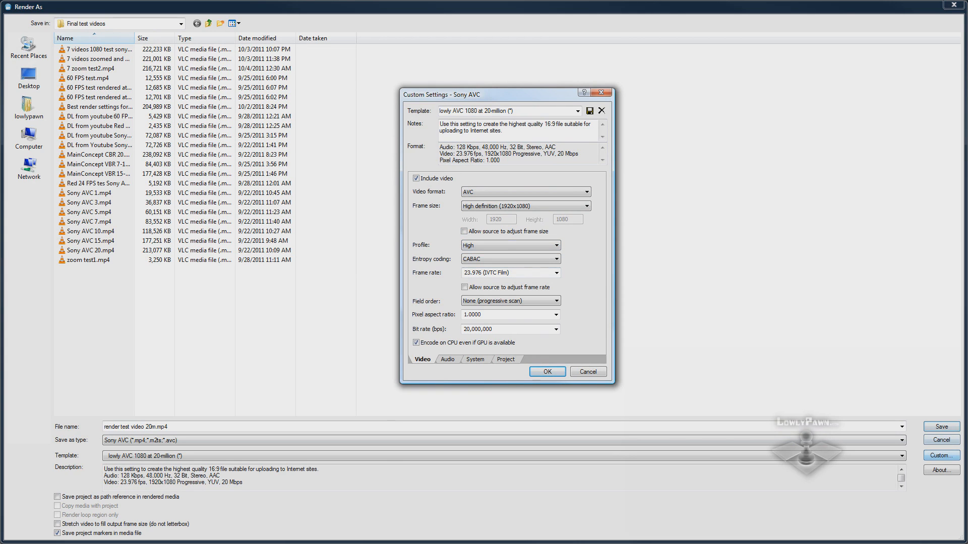
pyautogui.moveTo(0, 68); pyautogui.dragTo(218, 48)
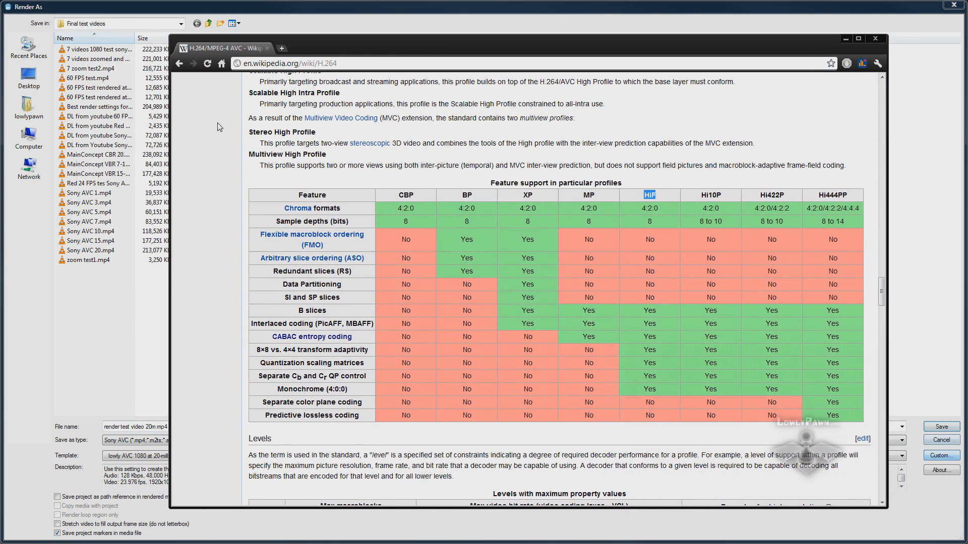
pyautogui.moveTo(455, 59); pyautogui.dragTo(438, 54)
pyautogui.moveTo(626, 195)
pyautogui.moveTo(566, 196)
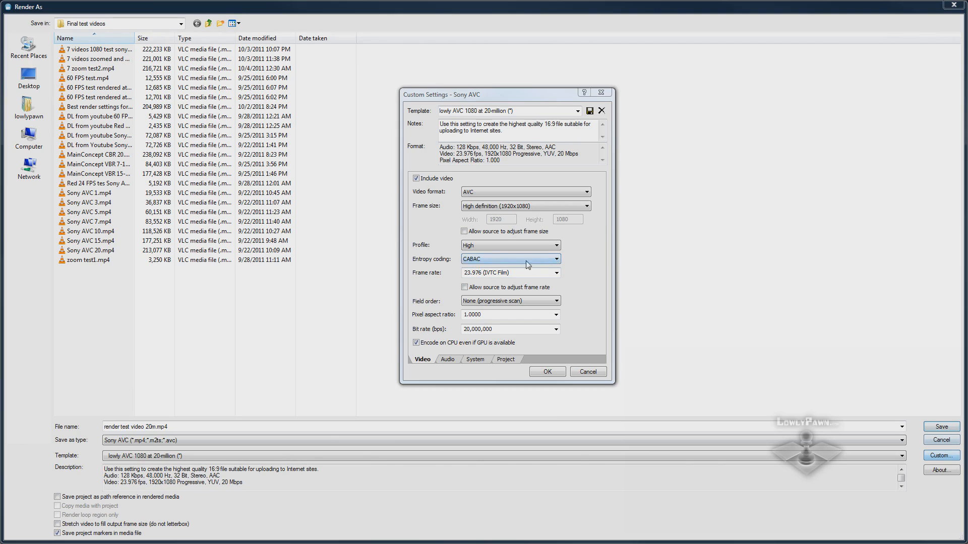
pyautogui.click(555, 261)
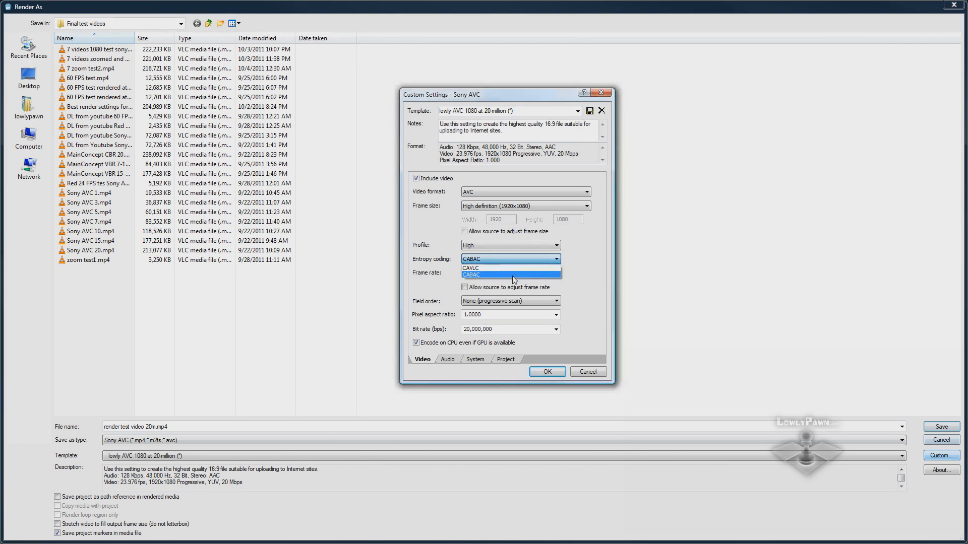
pyautogui.click(478, 275)
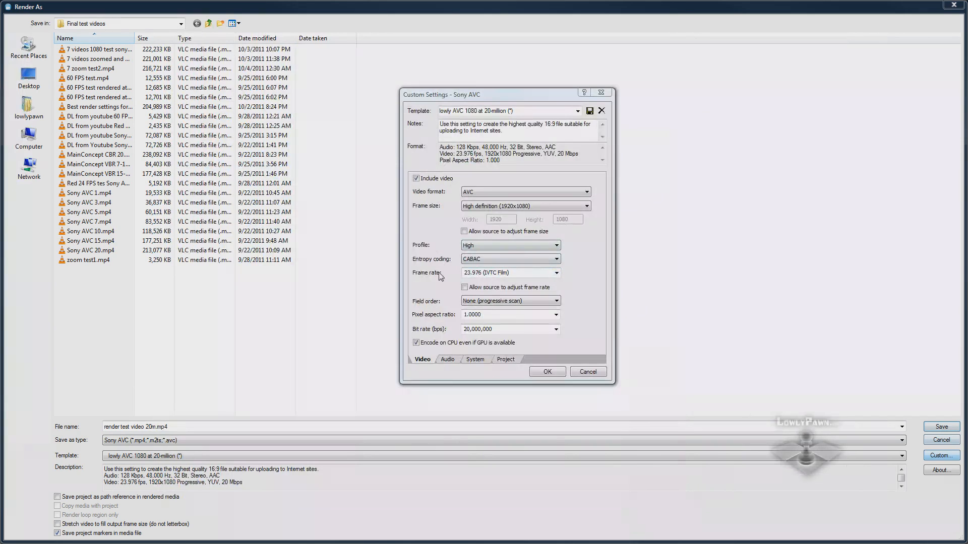
# - Try the 29.970 (NTSC) frame rate and return to 23.976 (IVTC Film)
pyautogui.click(557, 273)
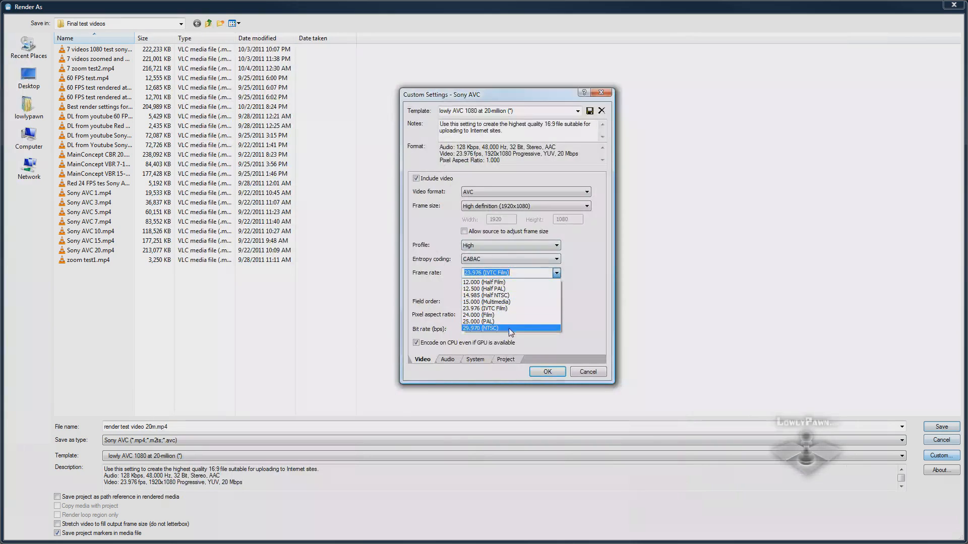
pyautogui.click(509, 328)
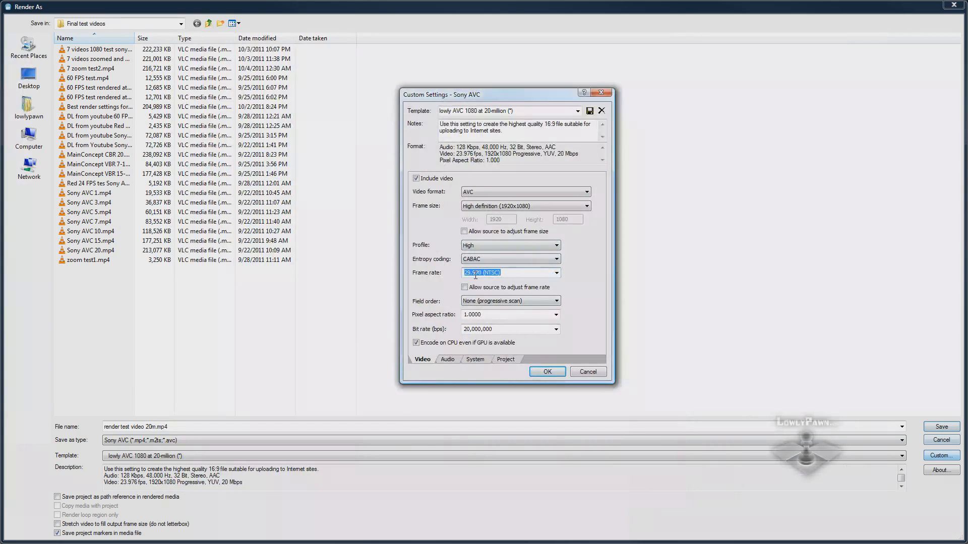
pyautogui.click(556, 273)
pyautogui.click(515, 312)
# - Set the video frame rate to 29.970 (NTSC)
pyautogui.click(556, 273)
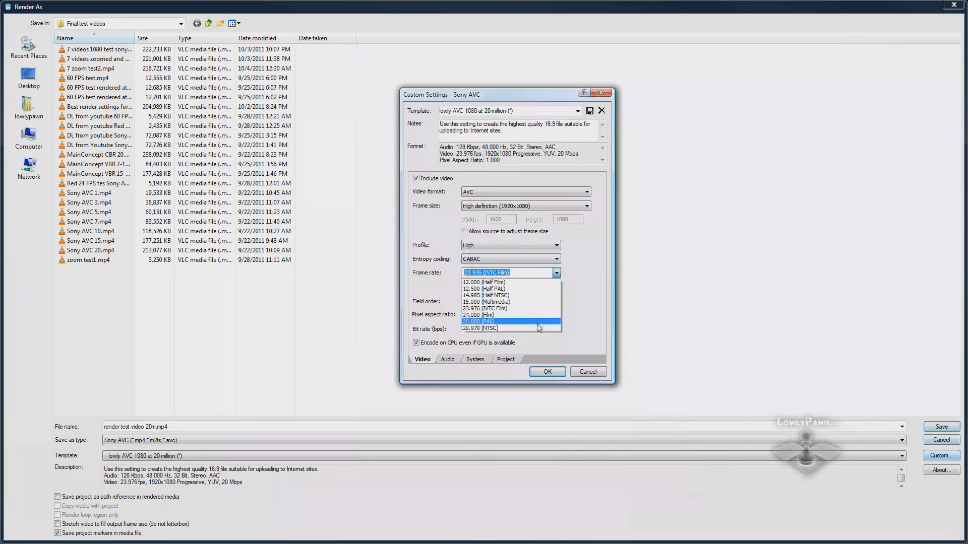
pyautogui.click(525, 329)
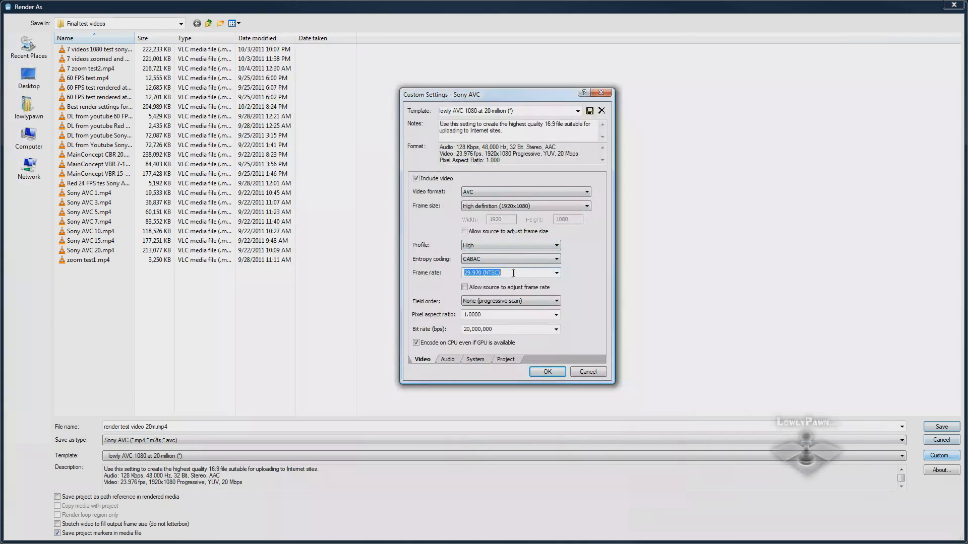
pyautogui.click(557, 273)
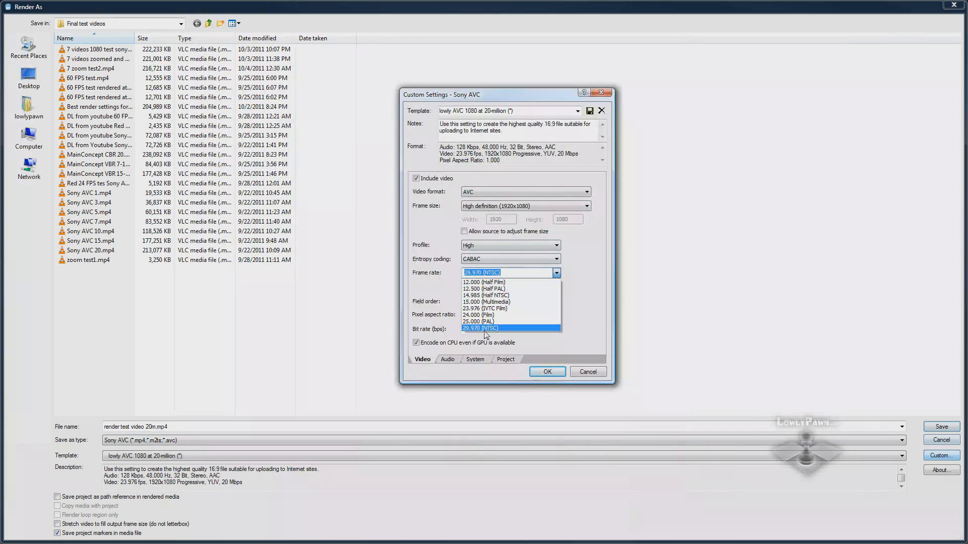
pyautogui.click(472, 329)
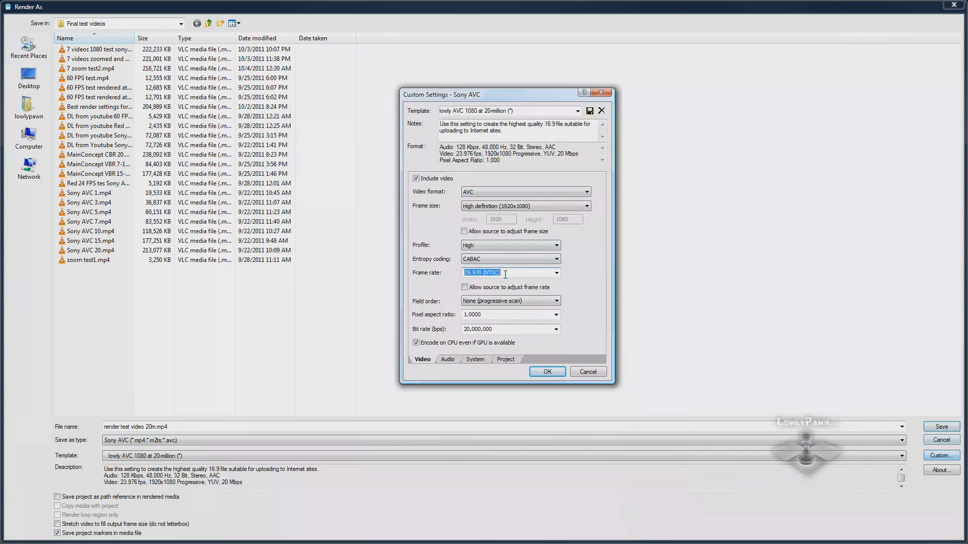
# - Choose 20,000,000 bps as the video bit rate
pyautogui.moveTo(516, 94); pyautogui.dragTo(518, 88)
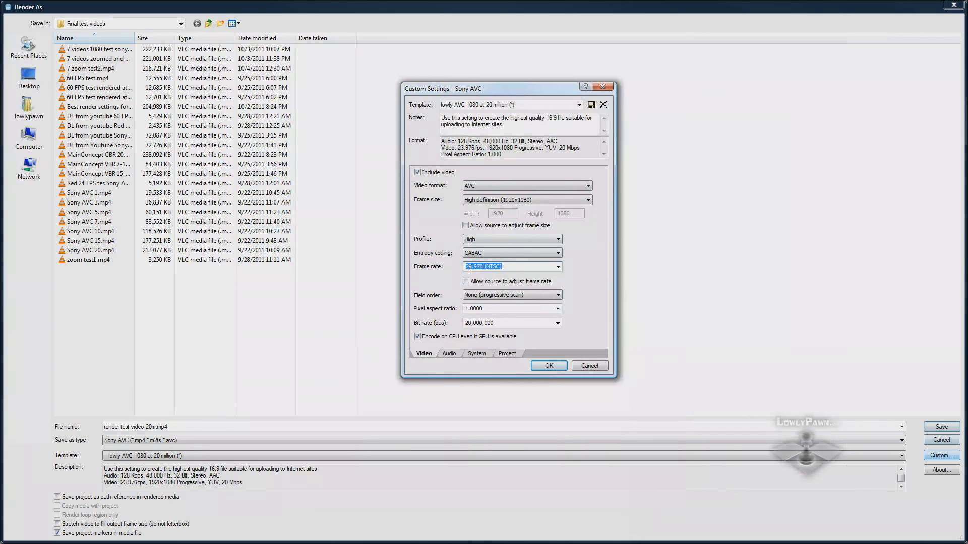
pyautogui.moveTo(528, 93); pyautogui.dragTo(536, 102)
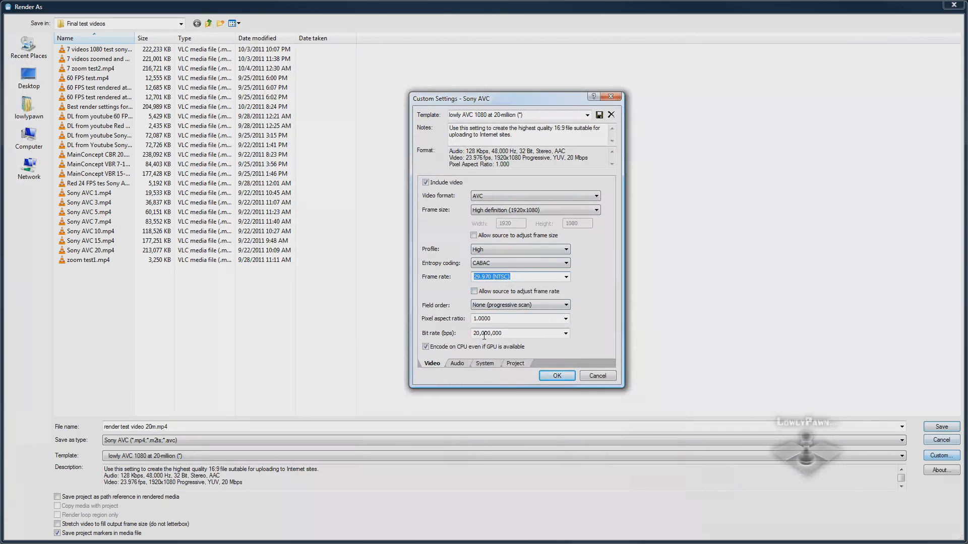
pyautogui.click(566, 334)
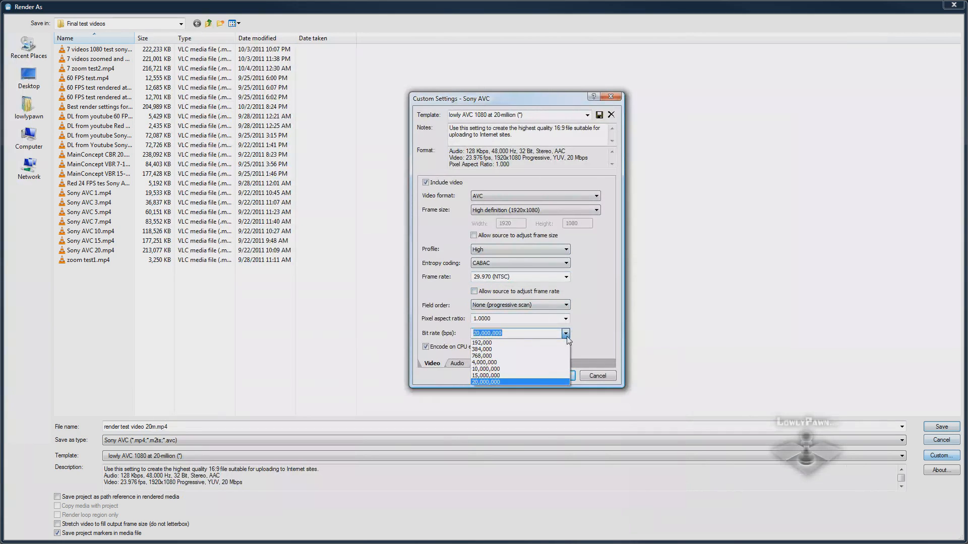
pyautogui.click(508, 383)
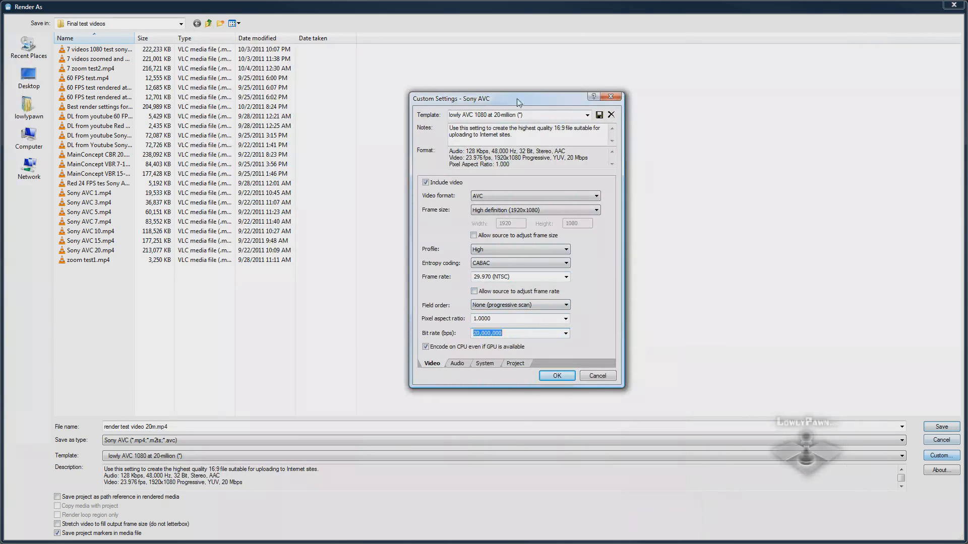
# - Try a video bit rate of 10,000,000 bps
pyautogui.moveTo(516, 106); pyautogui.dragTo(520, 110)
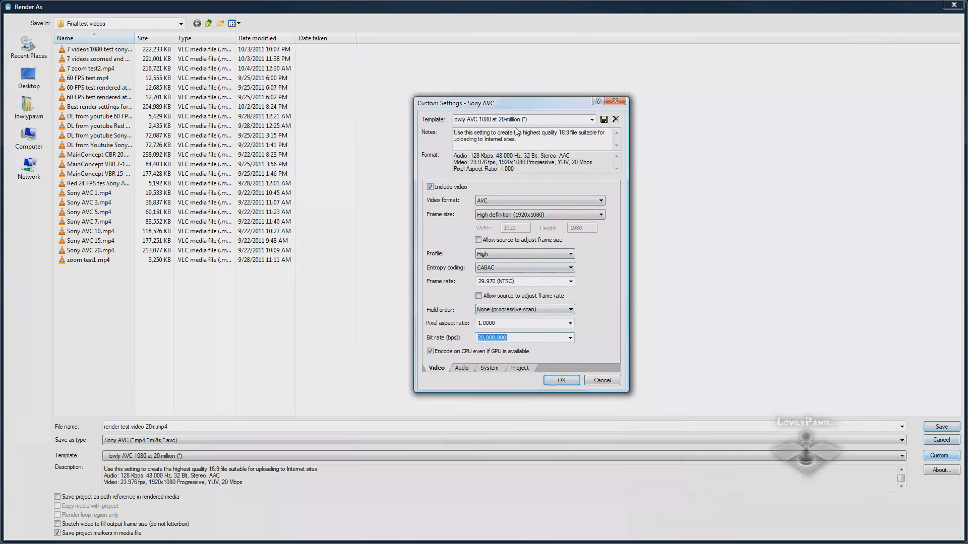
pyautogui.click(569, 338)
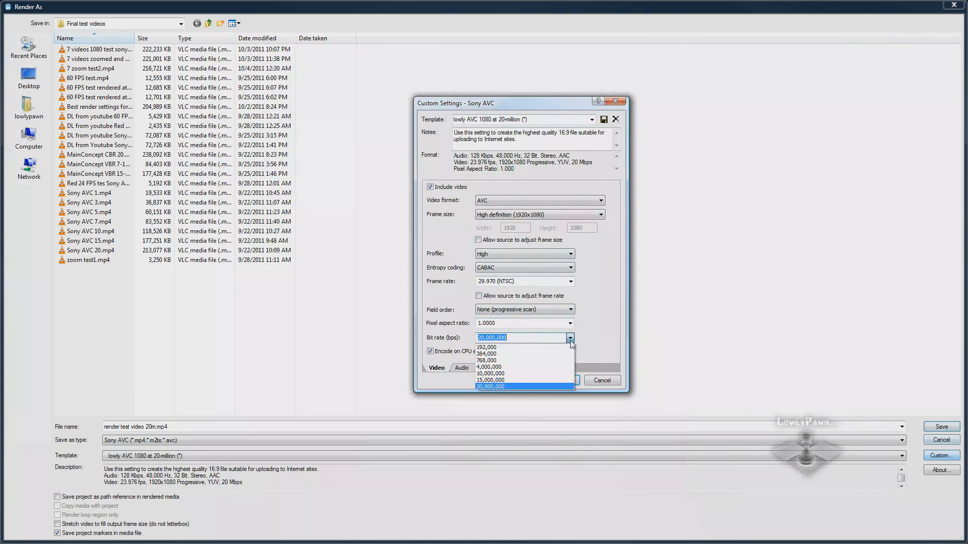
pyautogui.click(507, 375)
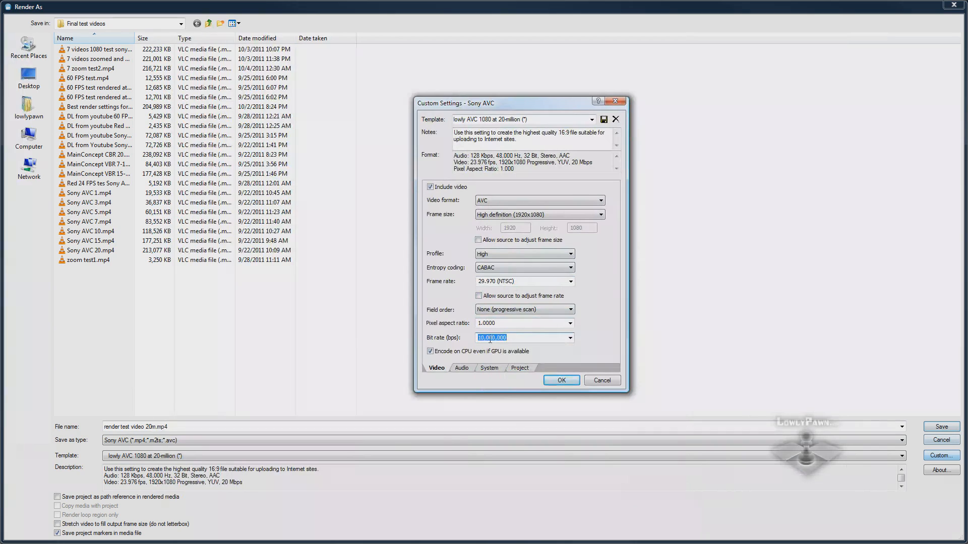
pyautogui.moveTo(531, 107); pyautogui.dragTo(531, 92)
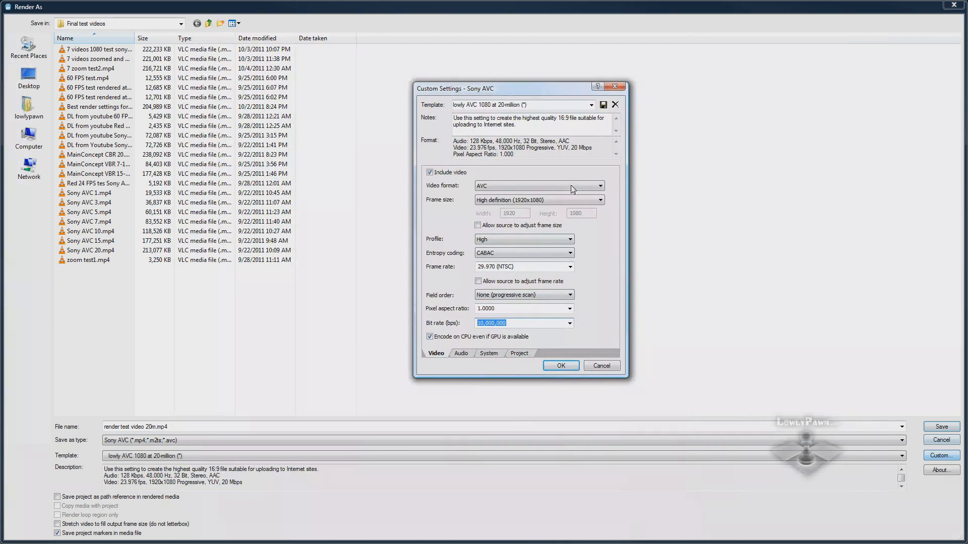
pyautogui.click(570, 323)
pyautogui.click(510, 360)
pyautogui.click(569, 324)
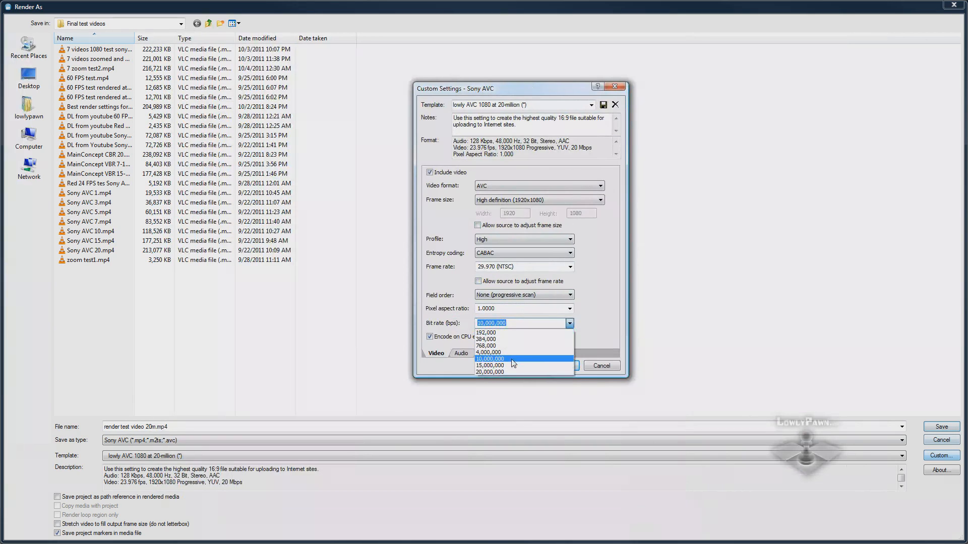
pyautogui.click(507, 360)
# - Set the video bit rate to a custom value of 8,000,000 bps, starting from the 15,000,000 preset
pyautogui.click(569, 323)
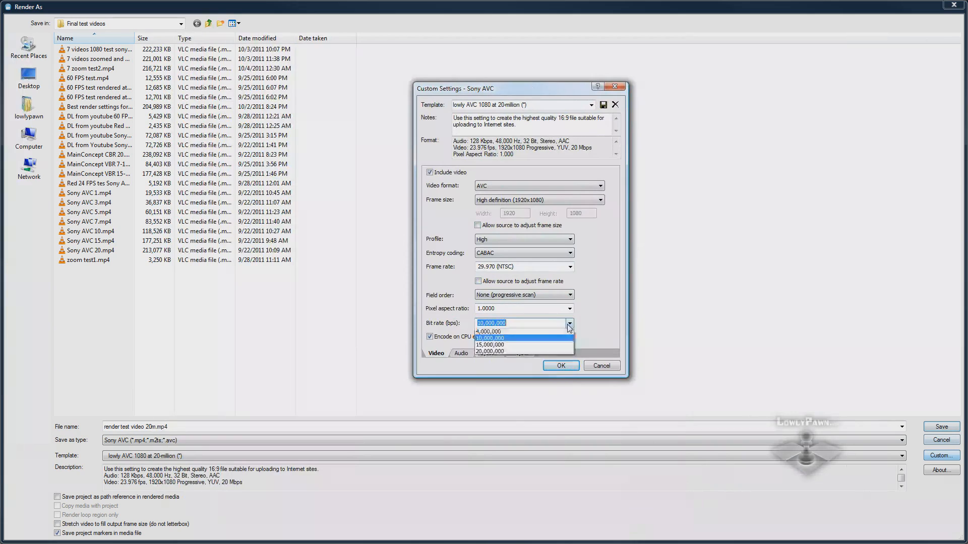
pyautogui.click(542, 365)
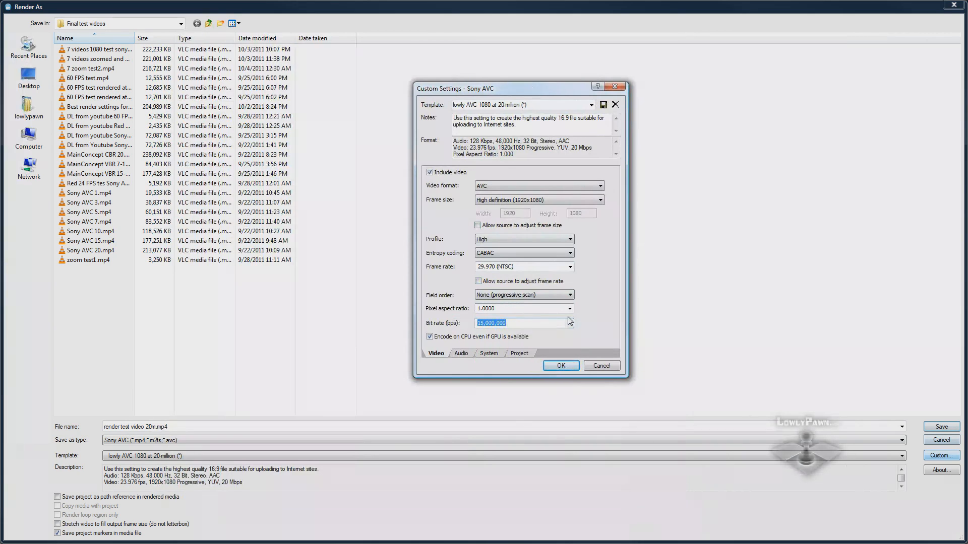
pyautogui.click(481, 323)
pyautogui.press('Delete')
pyautogui.press('Delete')
pyautogui.write('8')
pyautogui.moveTo(518, 94); pyautogui.dragTo(522, 87)
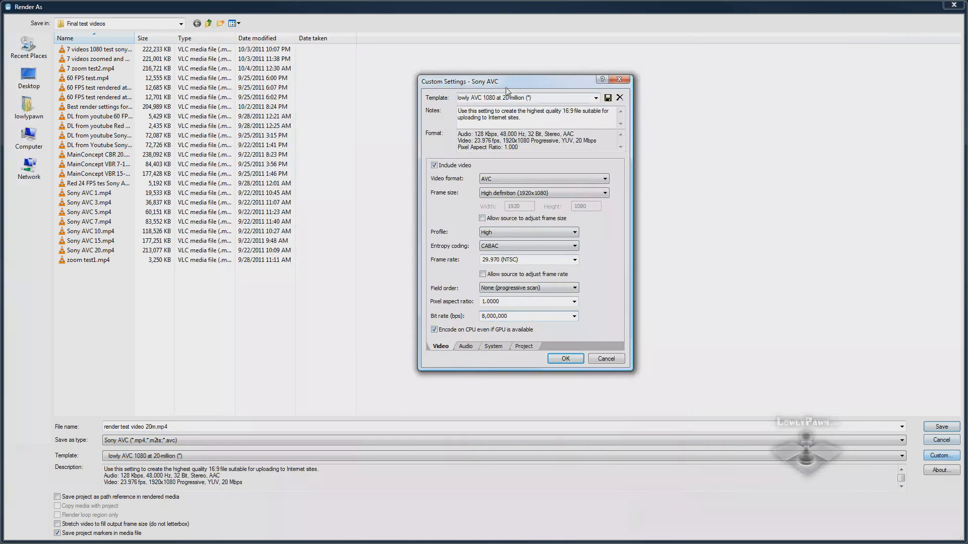
pyautogui.moveTo(507, 85); pyautogui.dragTo(507, 82)
# - In the audio settings, try a sample rate of 44,100 Hz and return it to 48,000 Hz
pyautogui.click(464, 342)
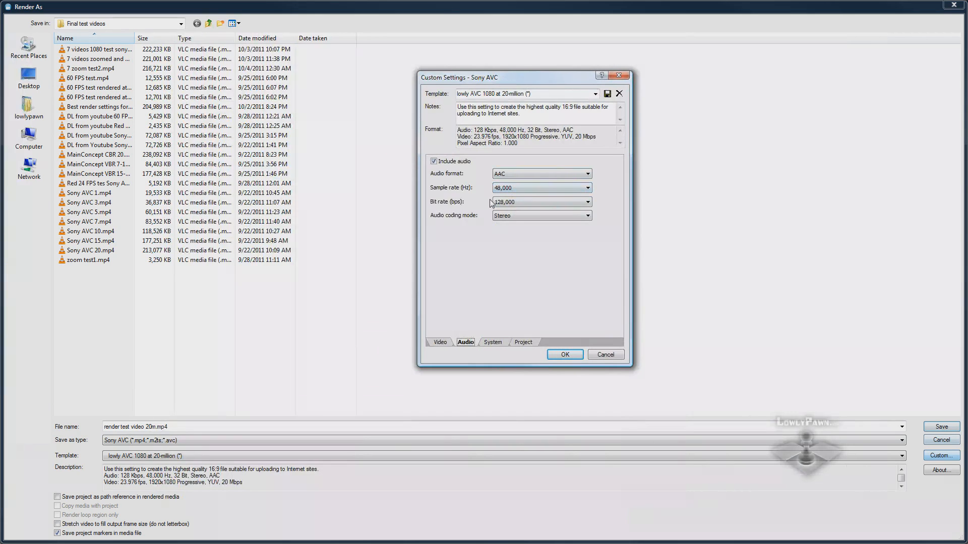
pyautogui.click(568, 190)
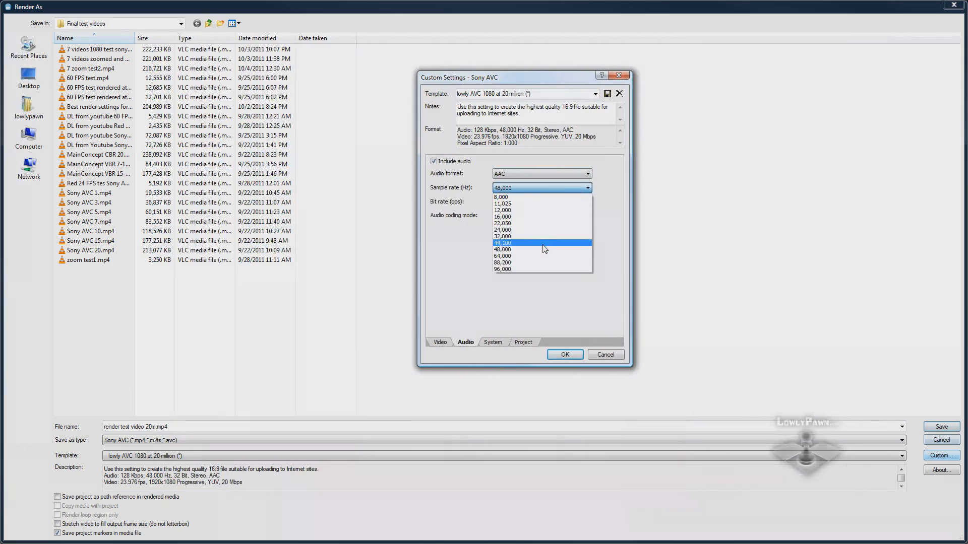
pyautogui.click(544, 244)
pyautogui.click(588, 189)
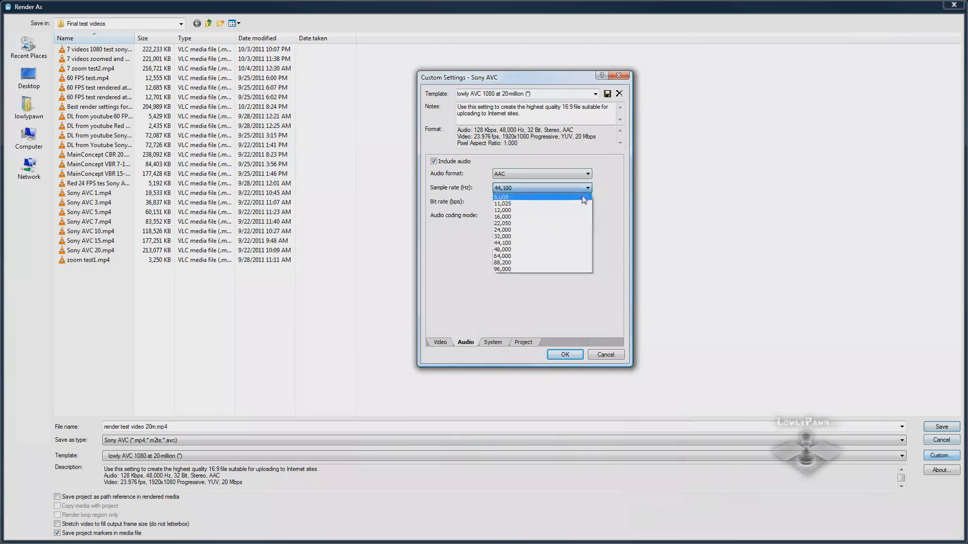
pyautogui.click(552, 254)
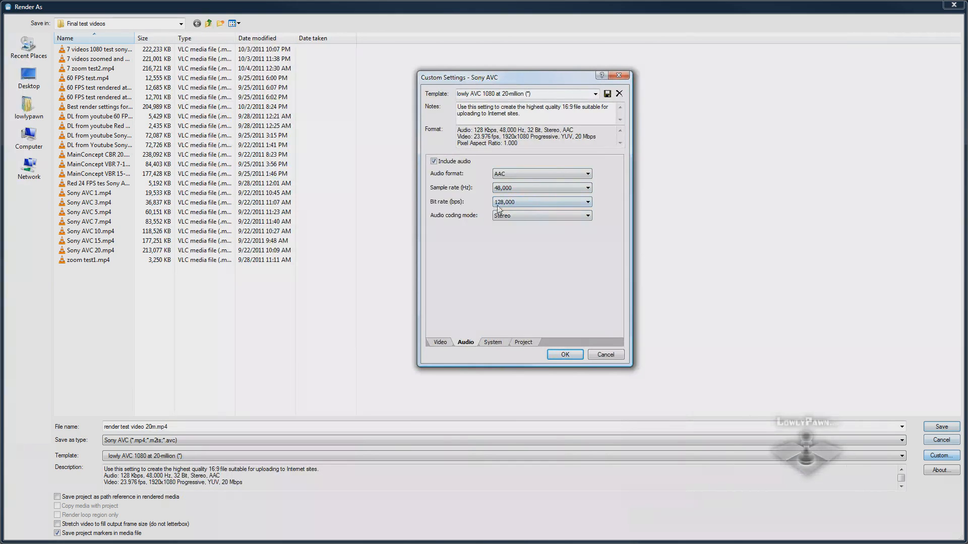
# - Try audio bit rates of 160,000 and 192,000 bps and return the setting to 128,000 bps
pyautogui.click(587, 202)
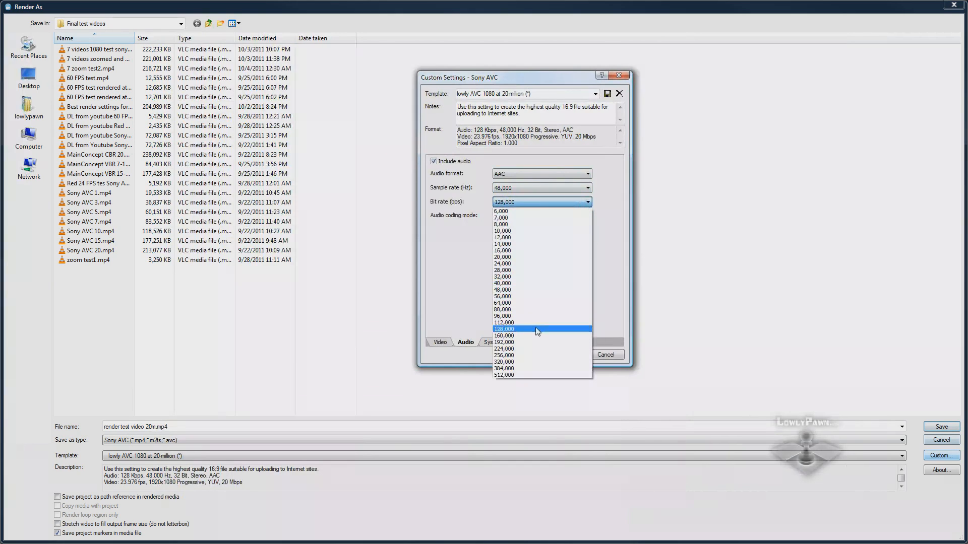
pyautogui.click(533, 335)
pyautogui.click(587, 201)
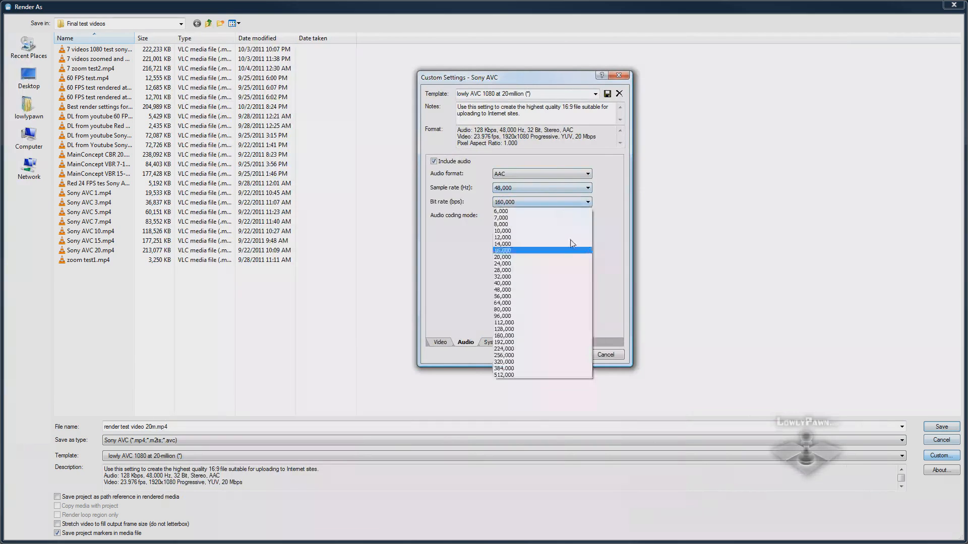
pyautogui.click(541, 342)
pyautogui.click(588, 202)
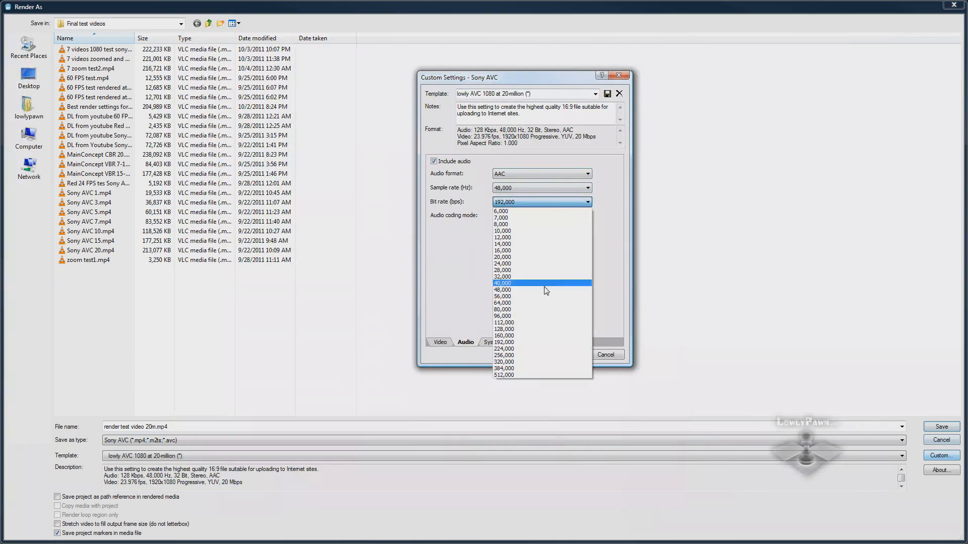
pyautogui.click(526, 329)
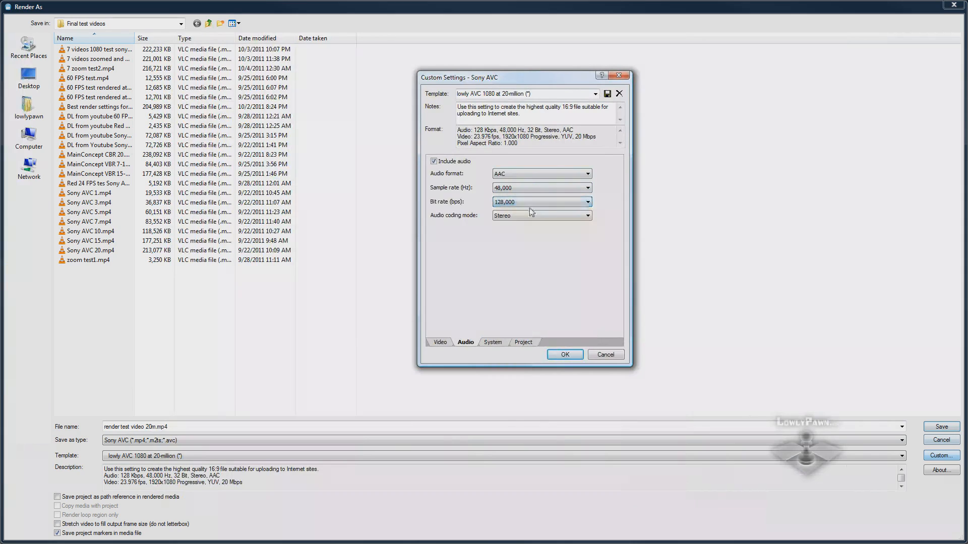
pyautogui.click(589, 202)
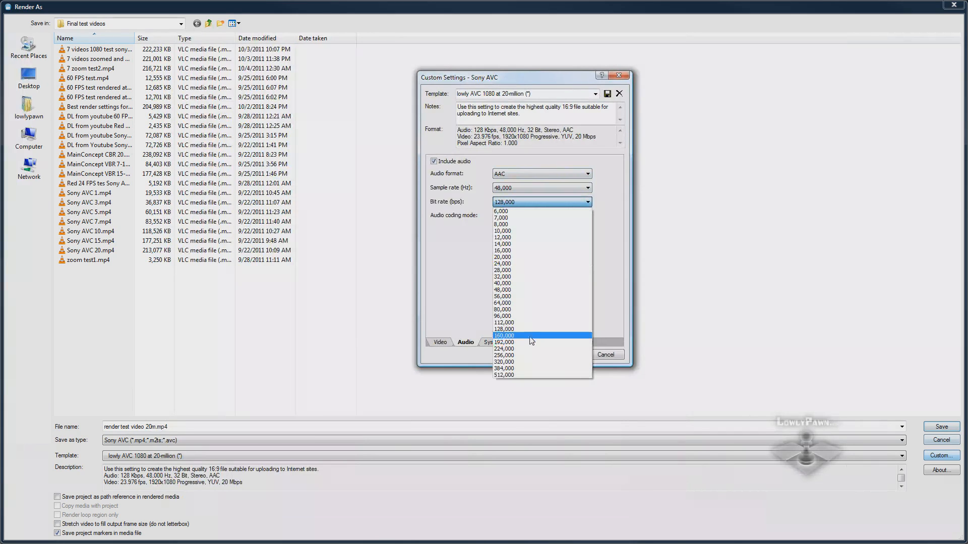
pyautogui.click(552, 84)
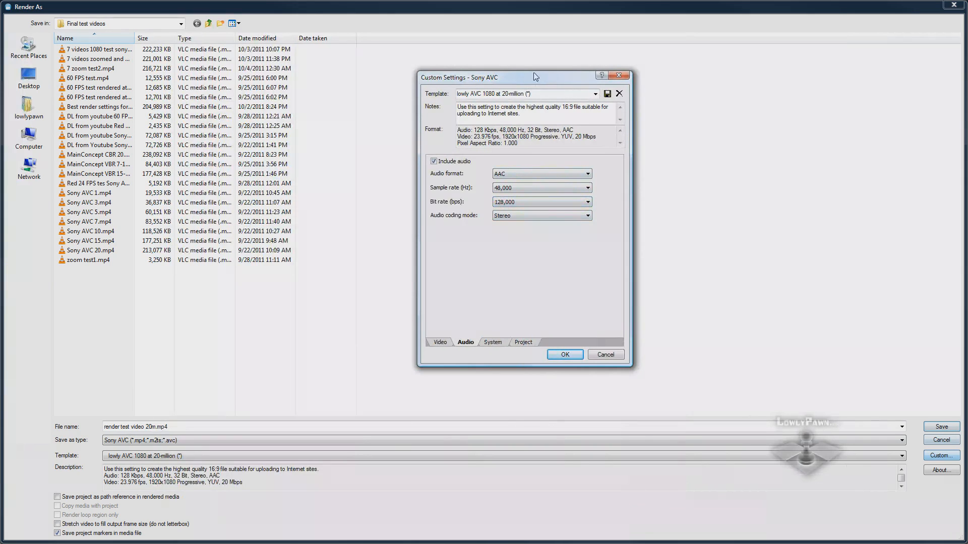
# - Check the output file format in the system settings
pyautogui.moveTo(534, 73); pyautogui.dragTo(541, 62)
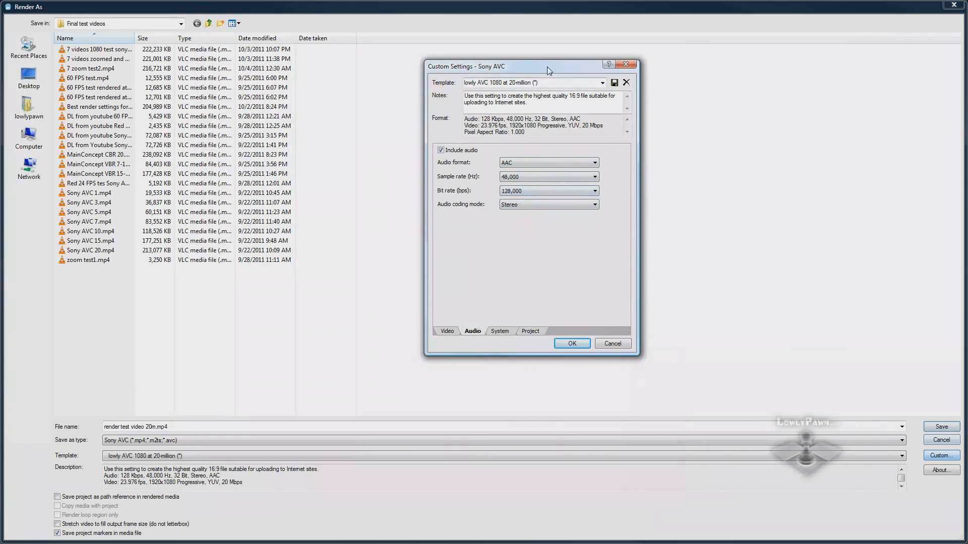
pyautogui.moveTo(539, 71)
pyautogui.mouseDown()
pyautogui.moveTo(546, 76)
pyautogui.moveTo(531, 84)
pyautogui.mouseUp()
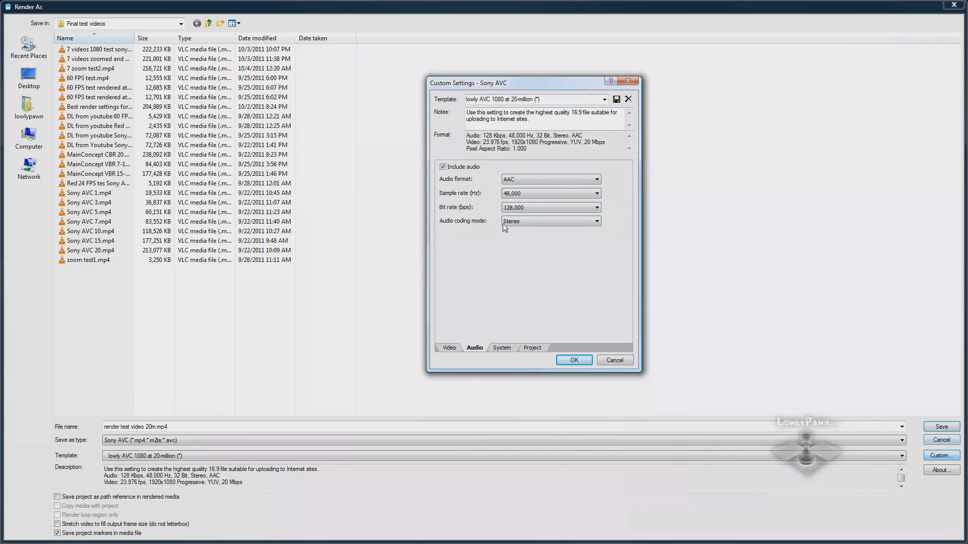
pyautogui.click(501, 348)
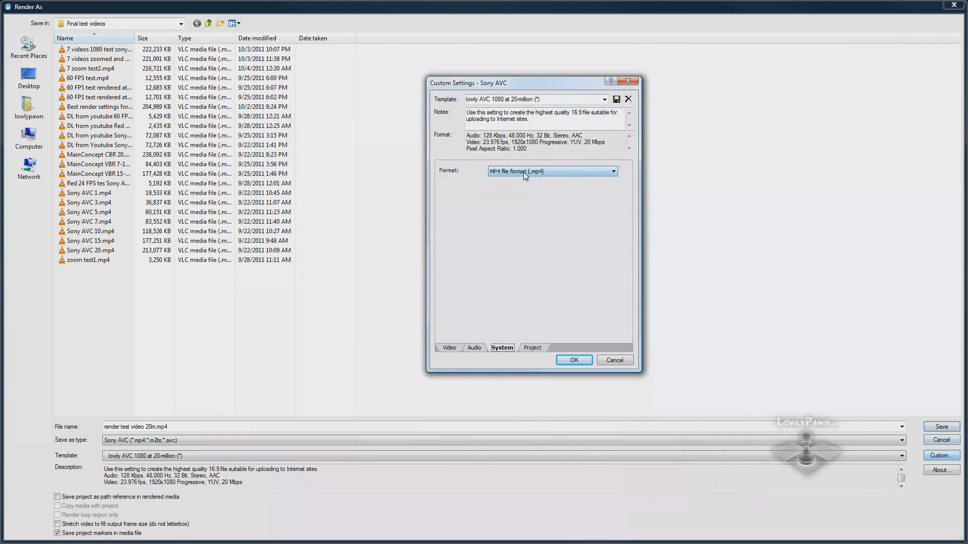
pyautogui.moveTo(546, 84); pyautogui.dragTo(543, 76)
# - Set the project's video rendering quality to Best
pyautogui.click(536, 334)
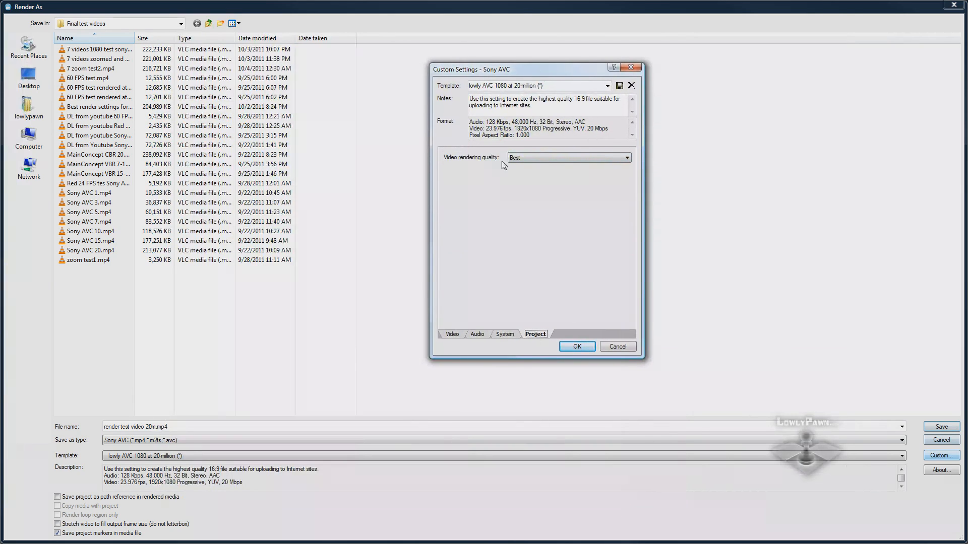
pyautogui.click(614, 158)
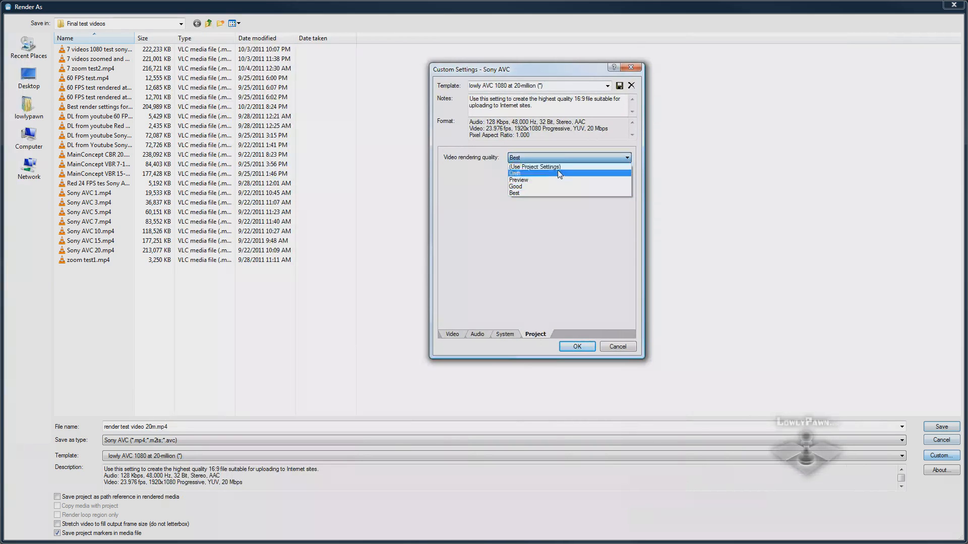
pyautogui.click(516, 193)
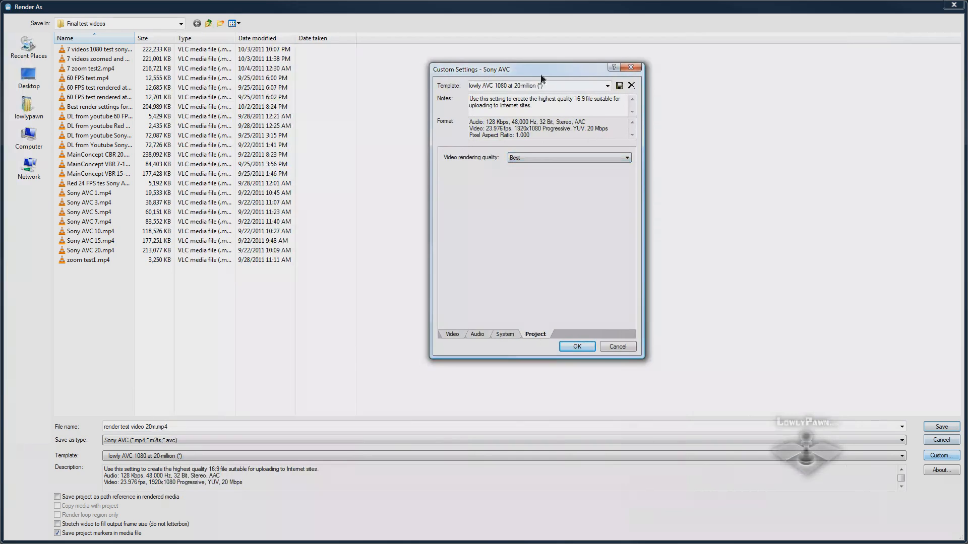
# - Apply the custom Sony AVC settings and save the render as render test video 20m.mp4
pyautogui.moveTo(544, 75); pyautogui.dragTo(544, 65)
pyautogui.click(572, 339)
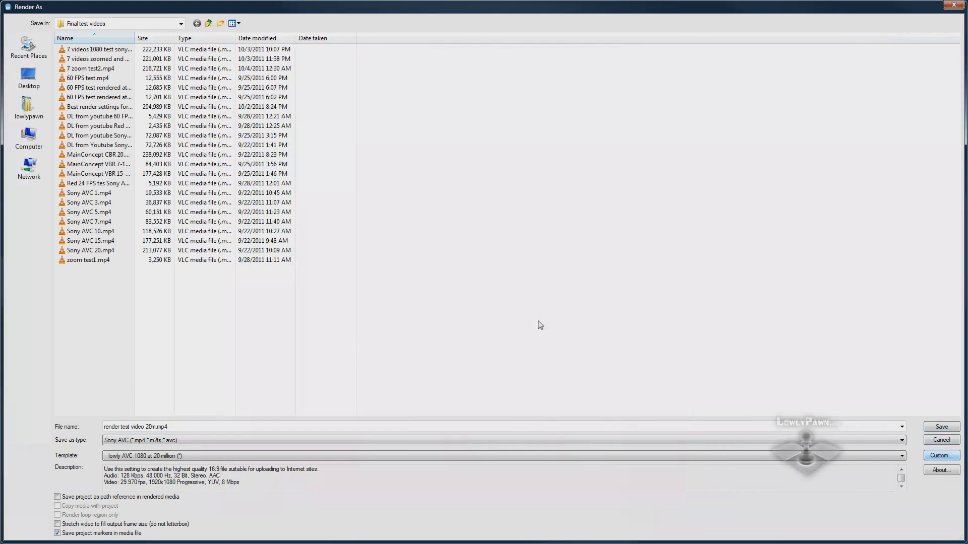
pyautogui.click(930, 428)
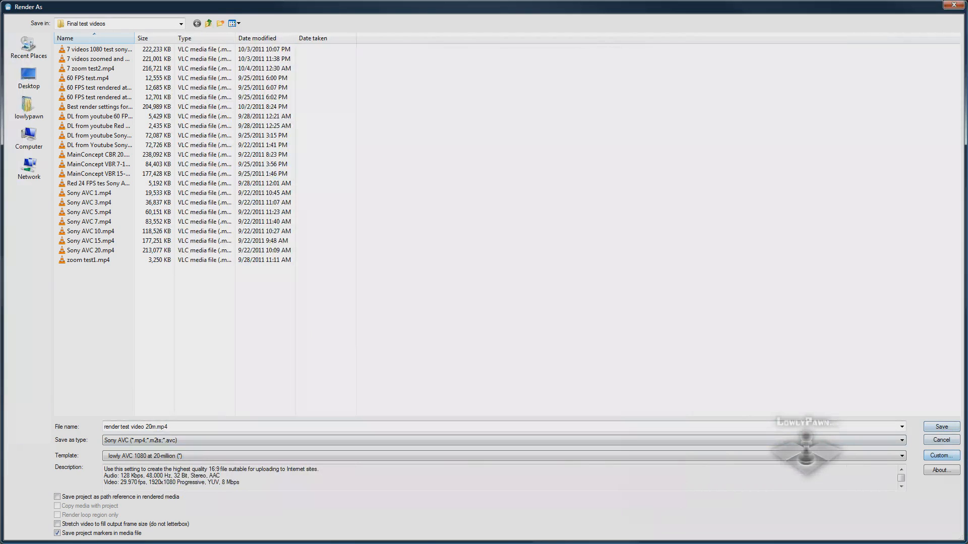
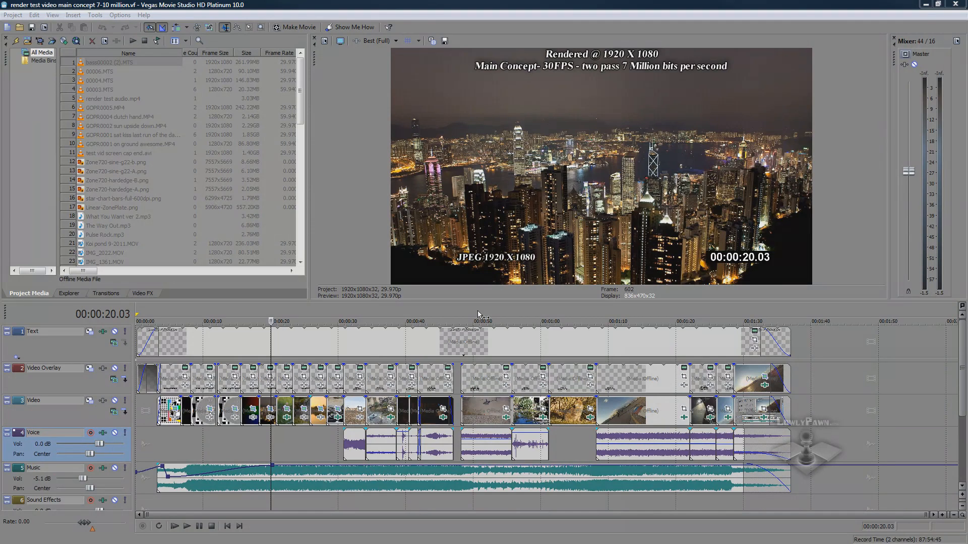
# - Start a new render of the main concept project and choose MainConcept AVC/AAC (*.mp4) as the output type
pyautogui.click(12, 14)
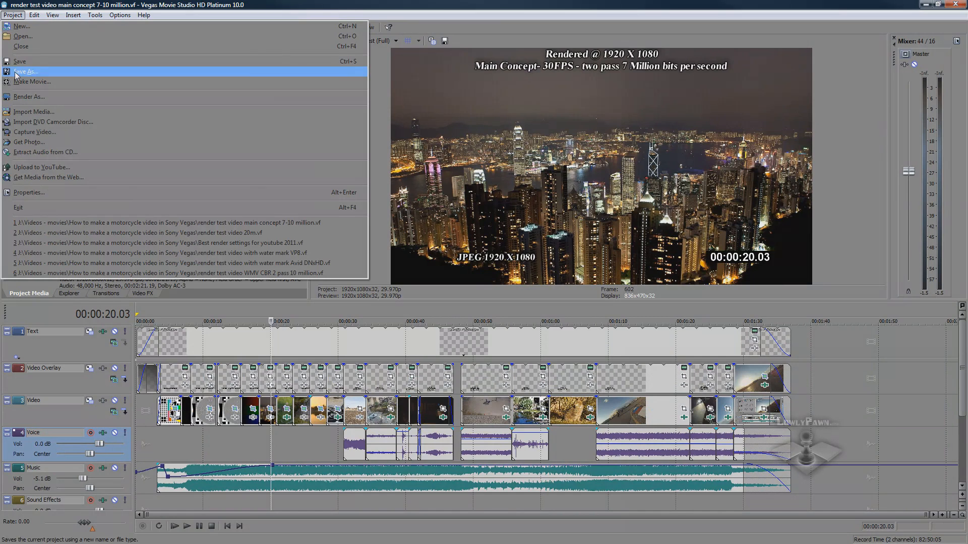
pyautogui.click(29, 96)
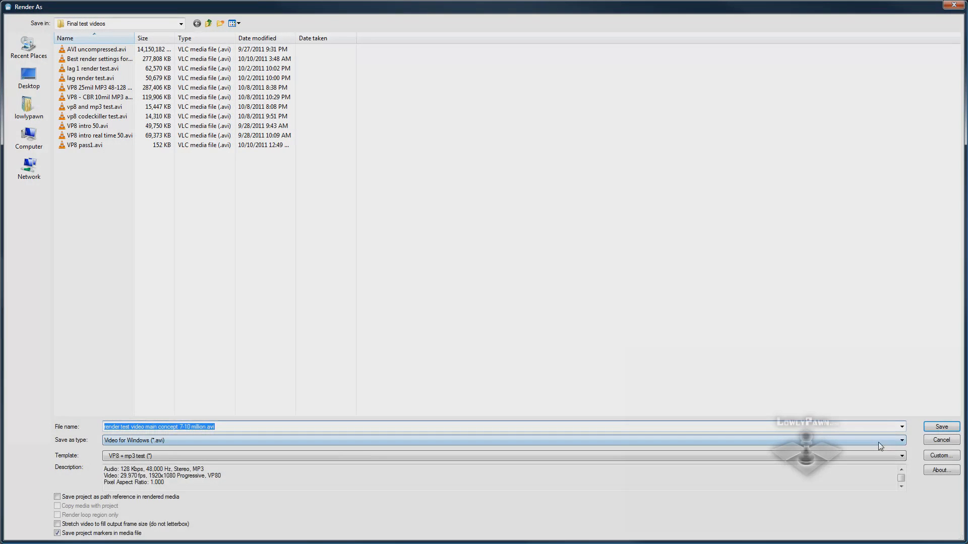
pyautogui.click(878, 440)
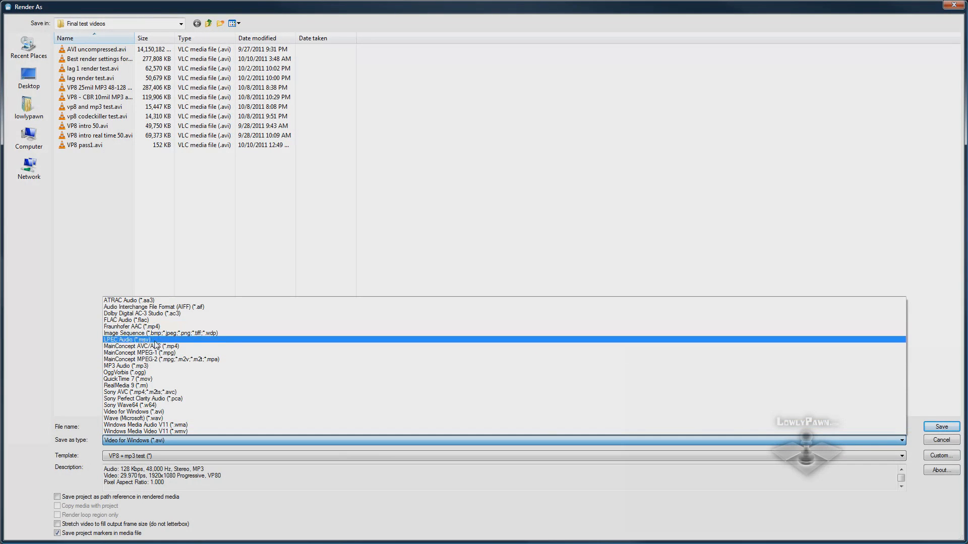
pyautogui.click(131, 347)
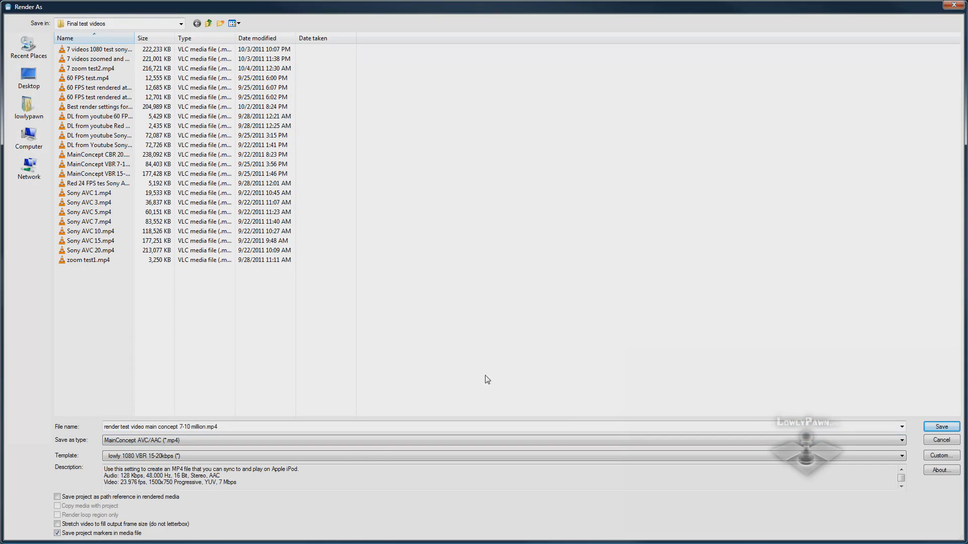
# - Open the custom MainConcept settings and load the lowly 1080 VBR 7-10kbps template
pyautogui.click(936, 456)
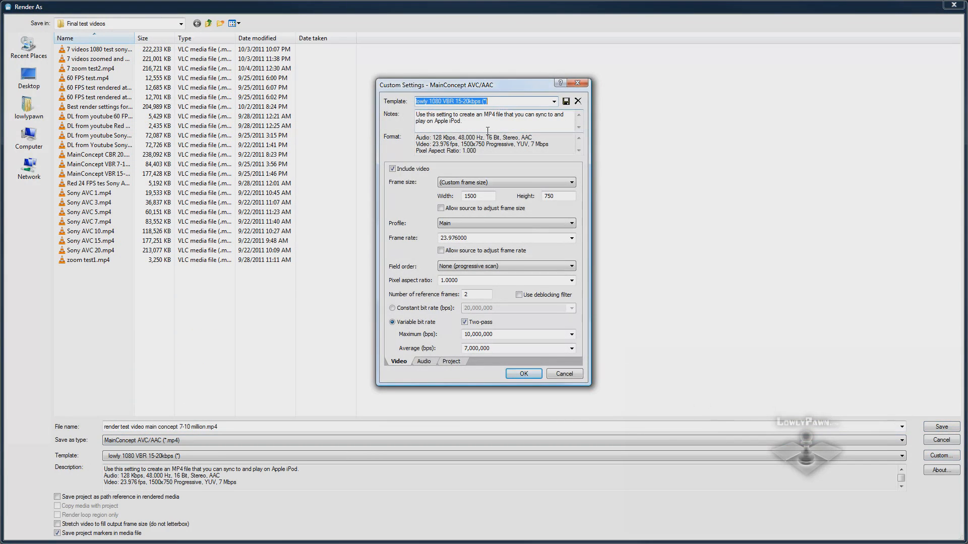
pyautogui.click(553, 102)
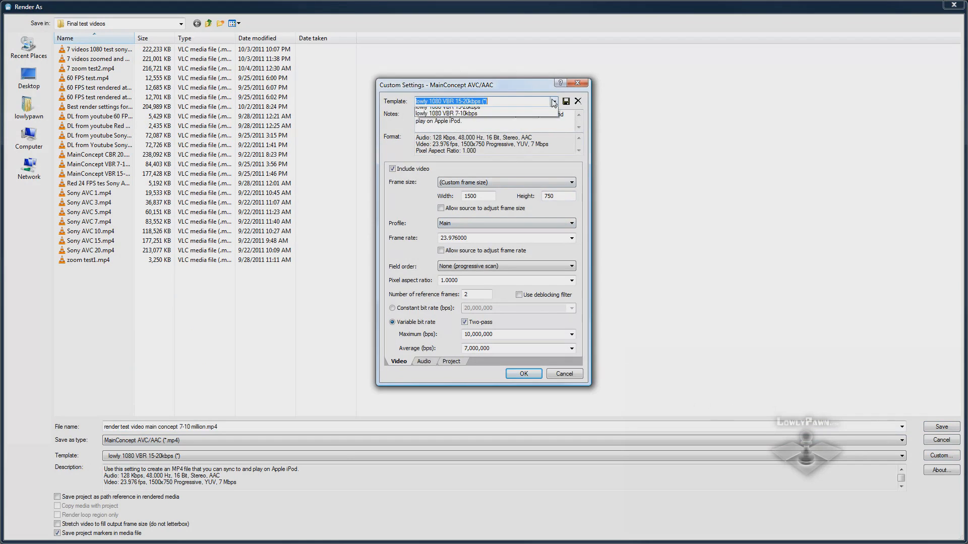
pyautogui.click(539, 156)
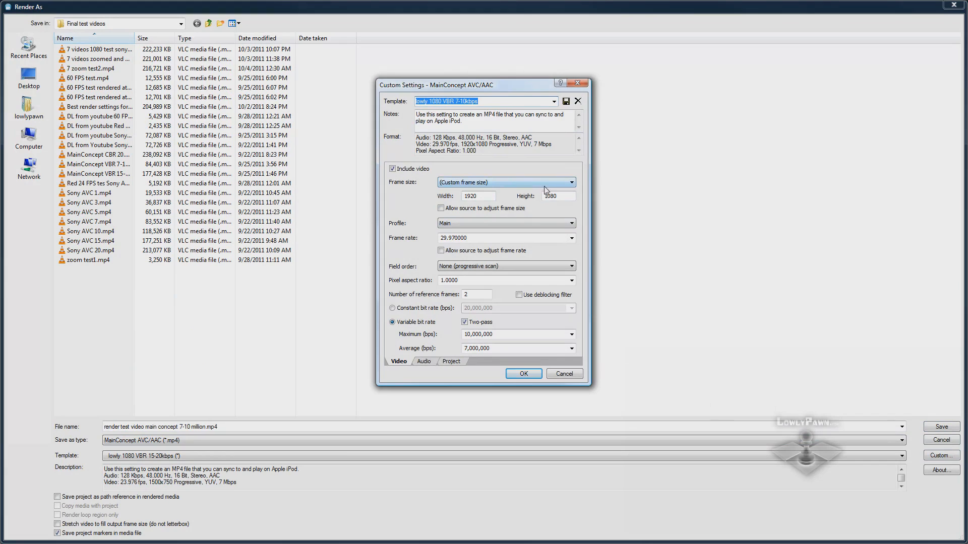
# - Check the frame size setting and select the Main profile for the video
pyautogui.click(573, 185)
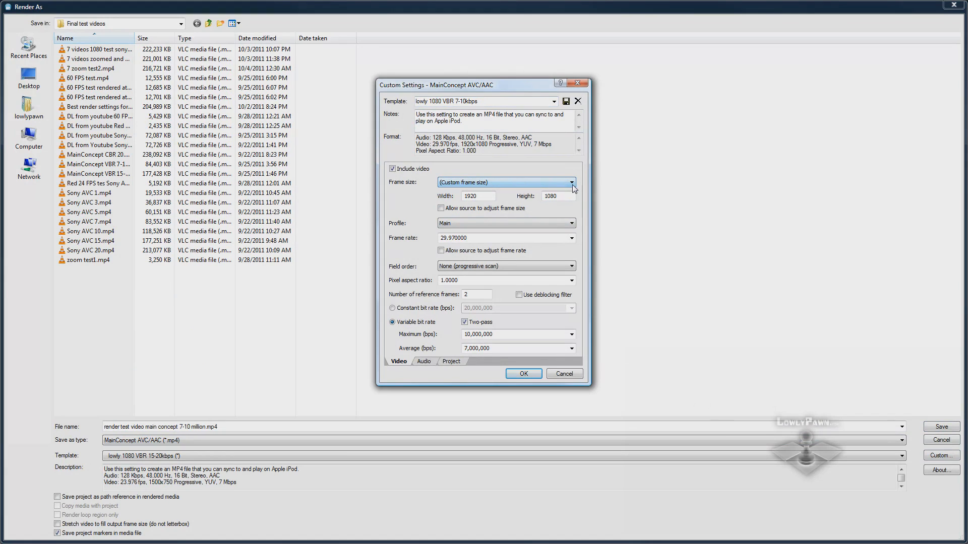
pyautogui.click(574, 187)
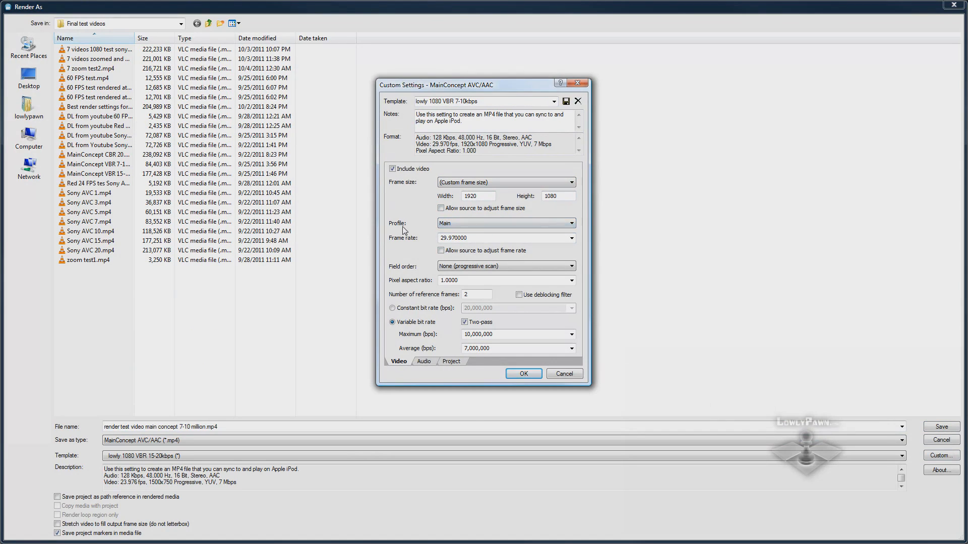
pyautogui.click(567, 224)
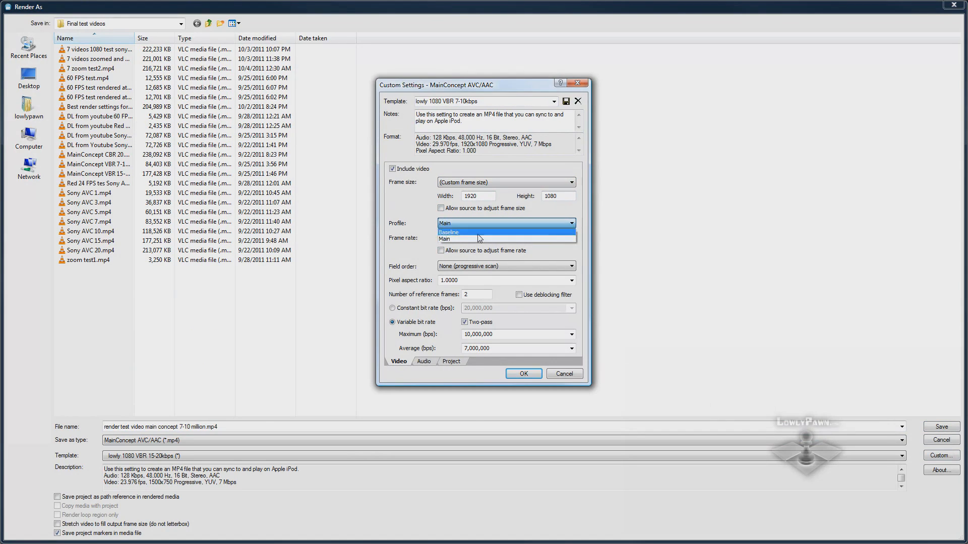
pyautogui.click(446, 239)
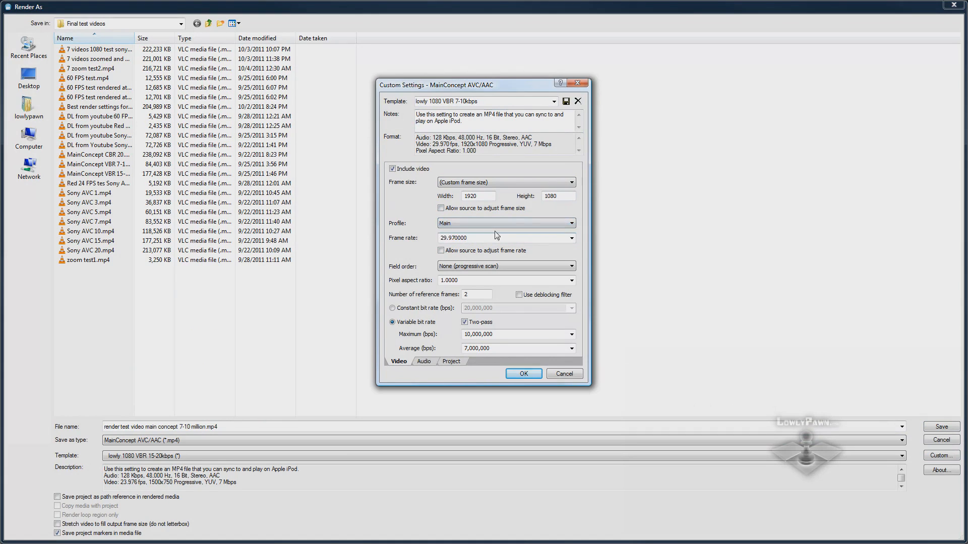
# - Set the MainConcept video frame rate to 29.970 (NTSC)
pyautogui.doubleClick(453, 238)
pyautogui.click(572, 238)
pyautogui.click(481, 288)
# - Try a frame rate of 23.976 (IVTC Film) and return it to 29.970 (NTSC)
pyautogui.click(572, 239)
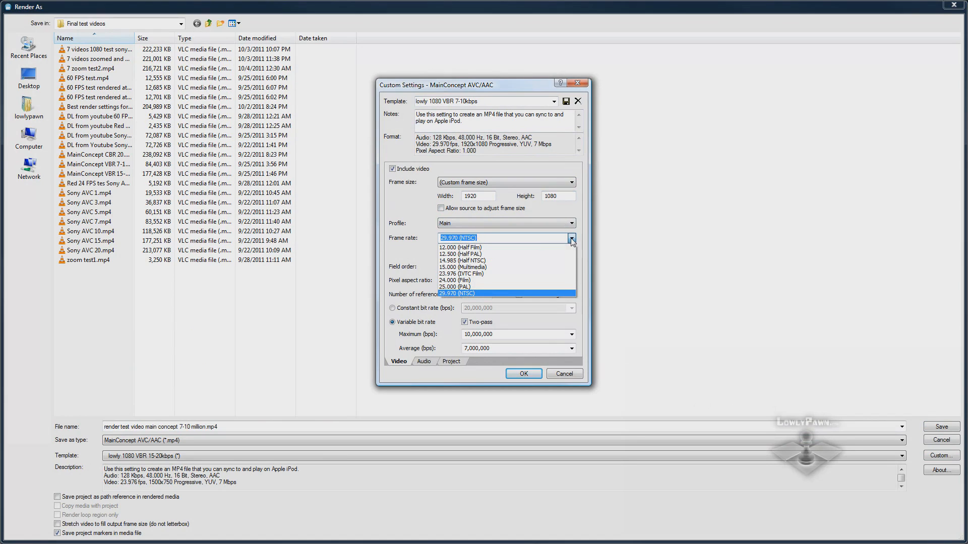
pyautogui.click(466, 274)
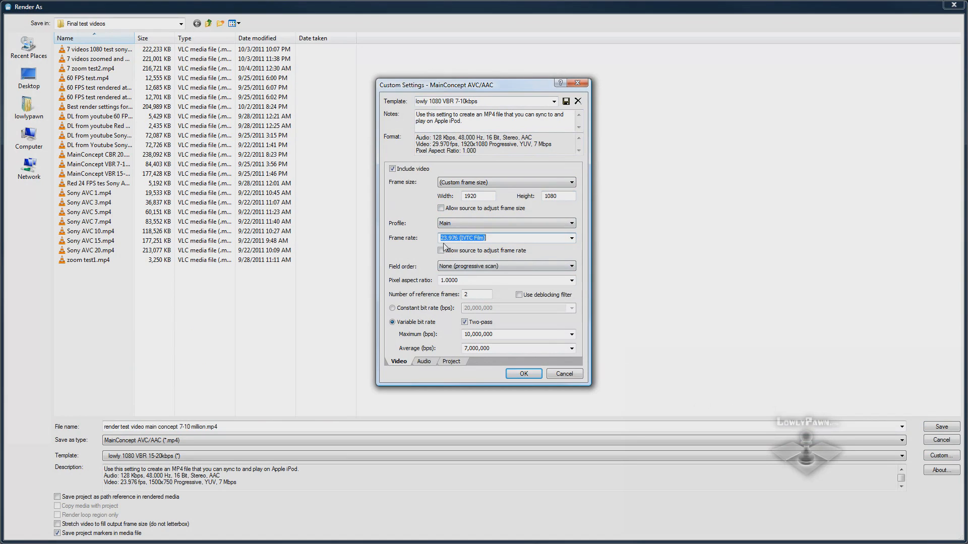
pyautogui.click(559, 238)
pyautogui.click(492, 290)
# - Toggle the deblocking filter on and off twice
pyautogui.click(519, 297)
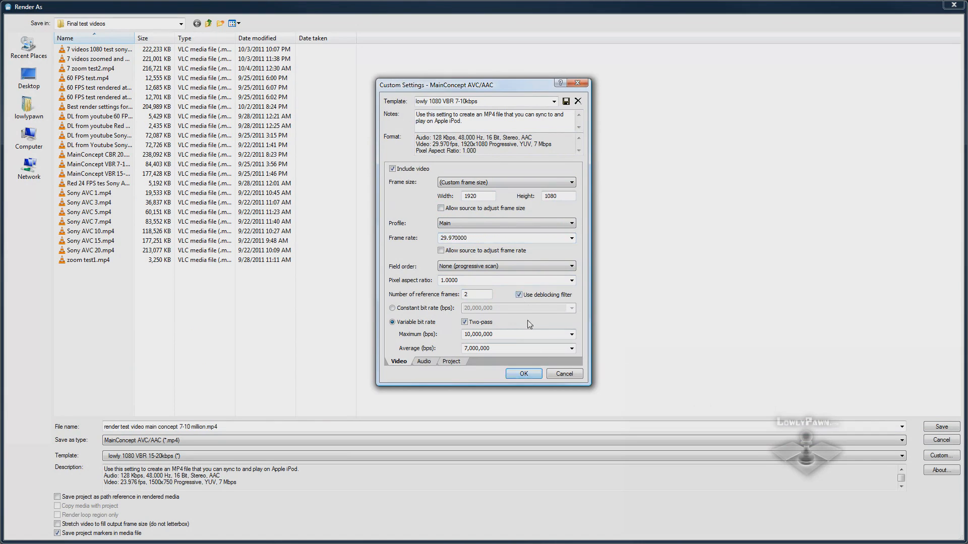
pyautogui.click(519, 296)
pyautogui.click(520, 296)
pyautogui.click(520, 296)
# - Check the template's audio sample rate and bit rate, and its video rendering quality
pyautogui.click(426, 361)
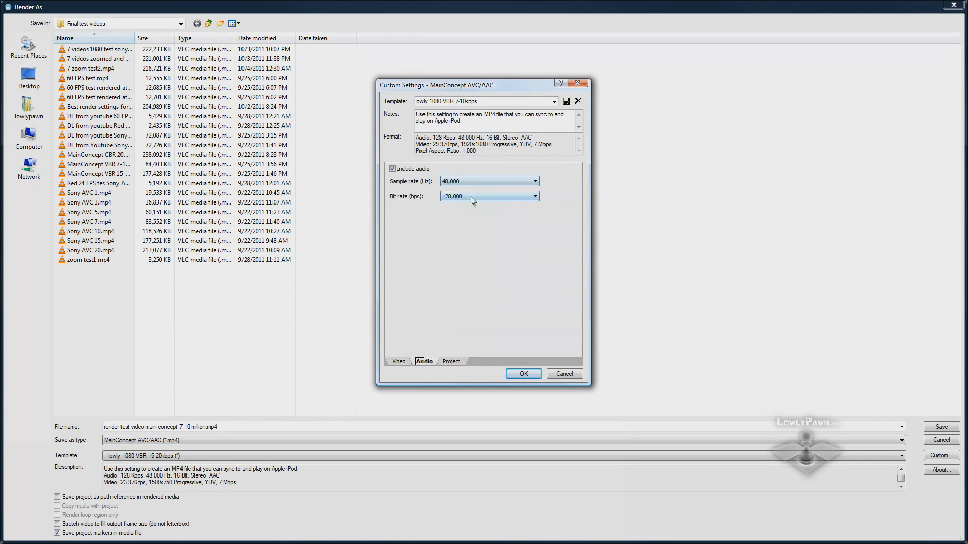
pyautogui.click(451, 363)
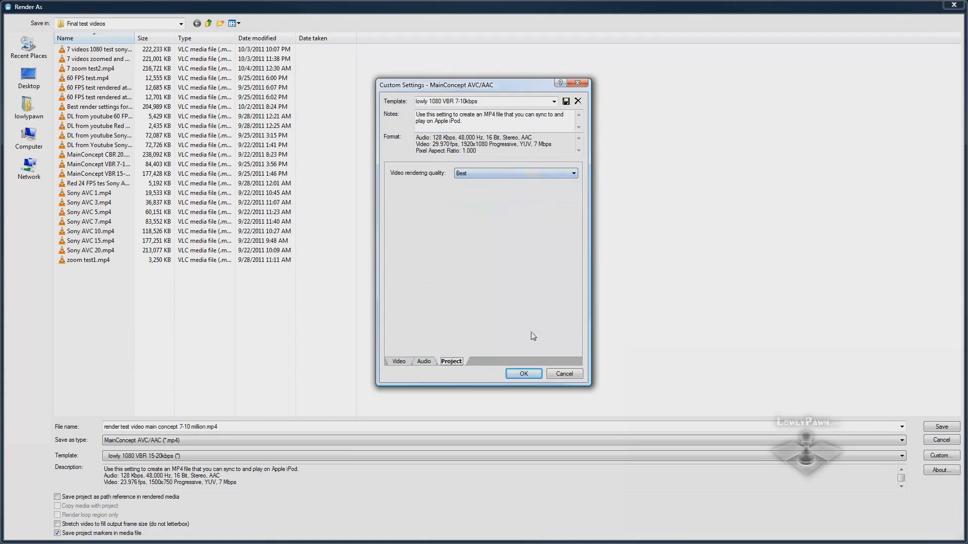
# - Accept the MainConcept settings, and set the WMV test project's render file type to Windows Media Video V11 (*.wmv)
pyautogui.click(525, 373)
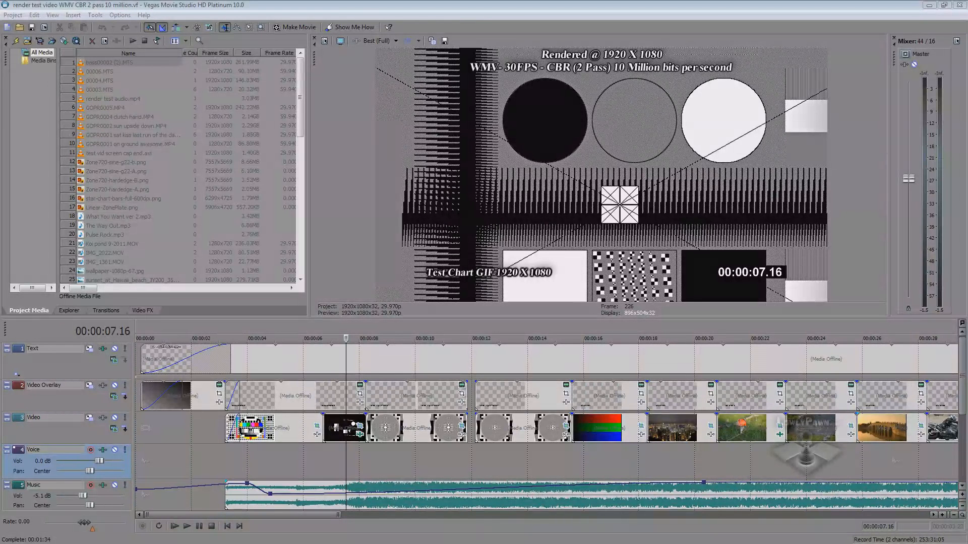
pyautogui.click(13, 14)
pyautogui.click(31, 97)
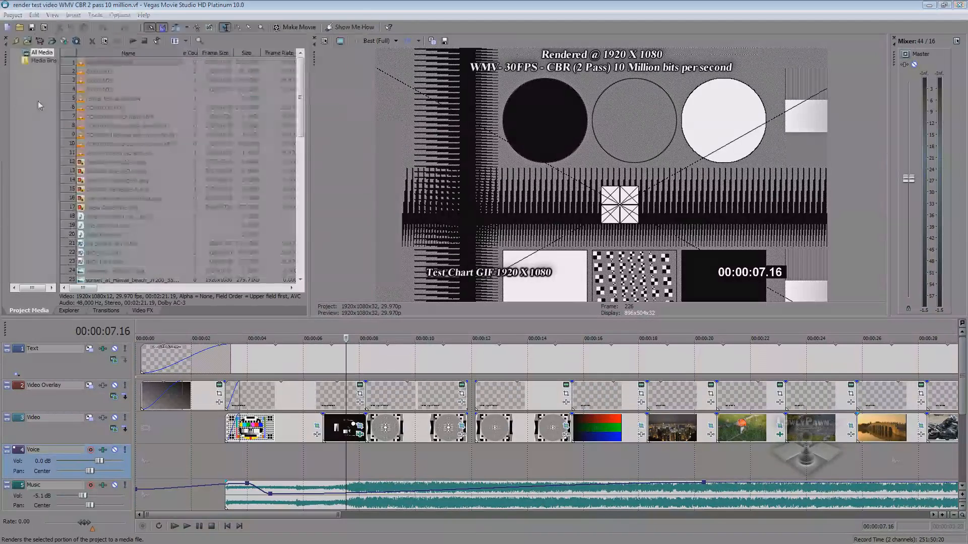
pyautogui.click(901, 440)
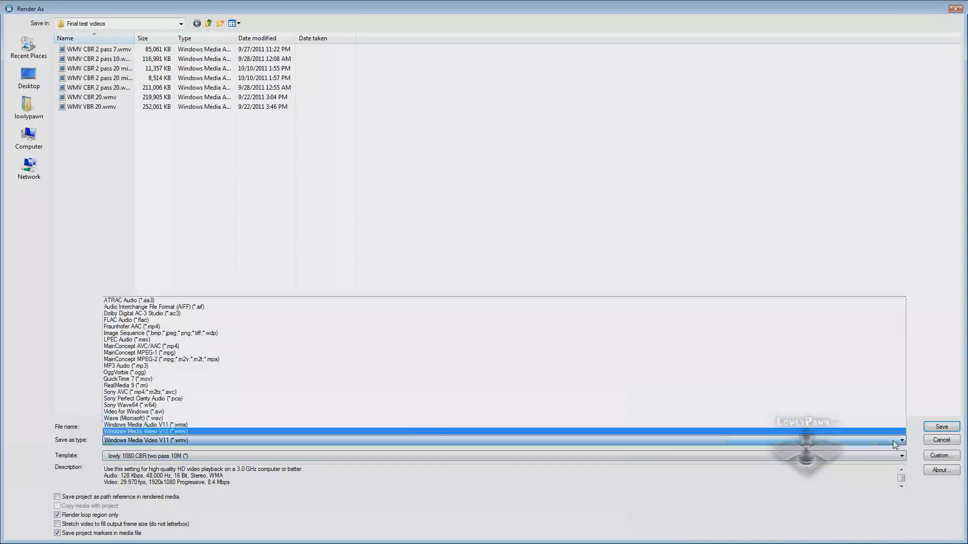
pyautogui.click(227, 432)
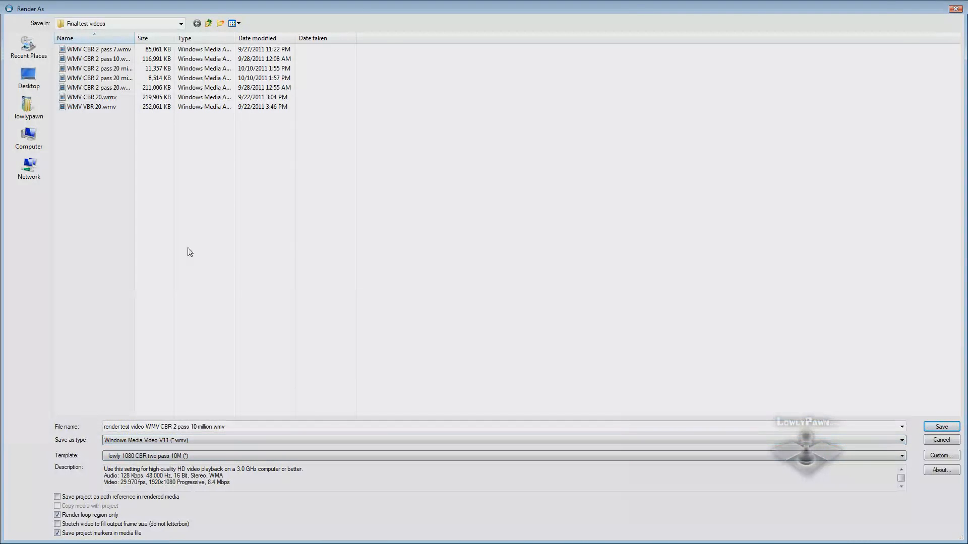
pyautogui.click(941, 457)
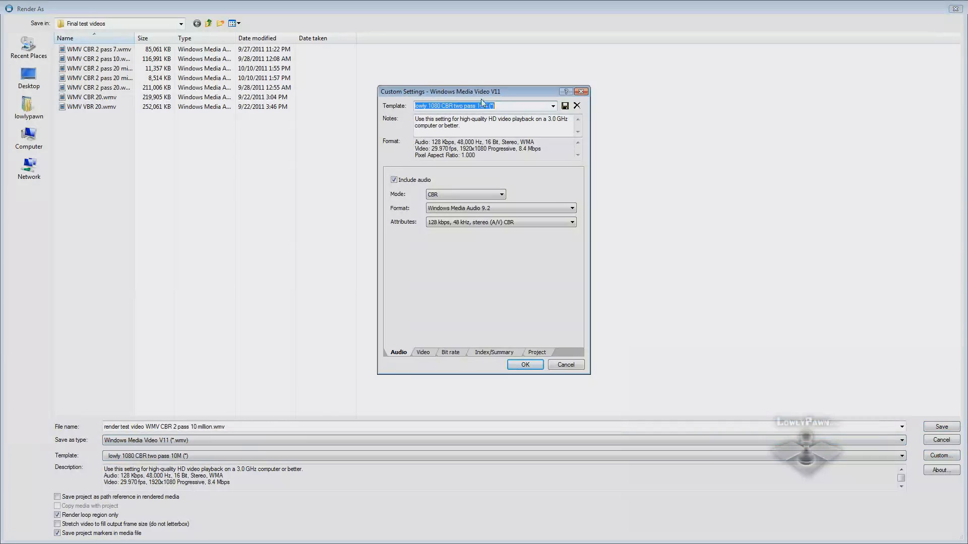
pyautogui.moveTo(480, 92)
pyautogui.mouseDown()
pyautogui.moveTo(487, 104)
pyautogui.moveTo(473, 105)
pyautogui.mouseUp()
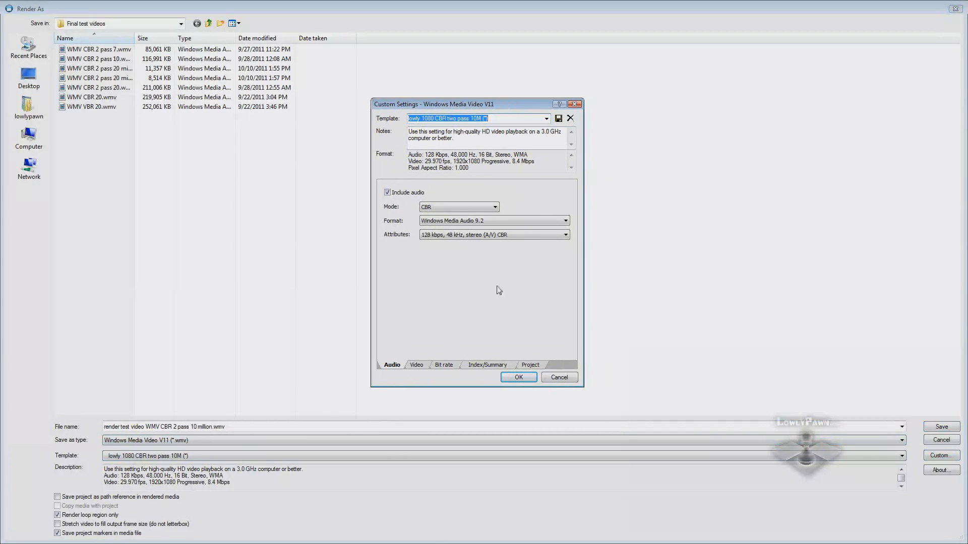
pyautogui.click(548, 378)
pyautogui.click(941, 440)
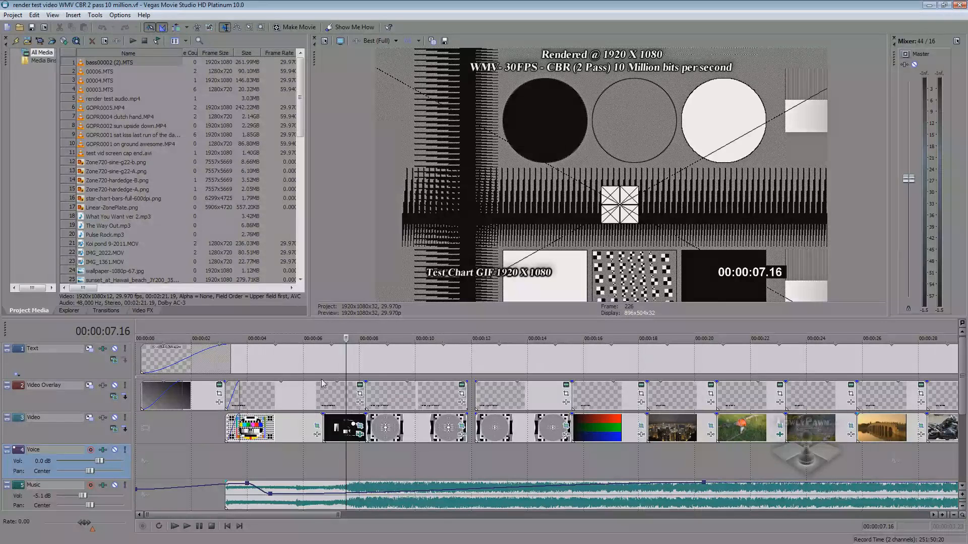
# - Scrub the timeline cursor over the test chart clip to 00:00:07.23
pyautogui.moveTo(346, 461)
pyautogui.mouseDown()
pyautogui.moveTo(338, 460)
pyautogui.moveTo(358, 460)
pyautogui.moveTo(341, 466)
pyautogui.moveTo(355, 466)
pyautogui.moveTo(343, 467)
pyautogui.moveTo(357, 470)
pyautogui.moveTo(347, 477)
pyautogui.mouseUp()
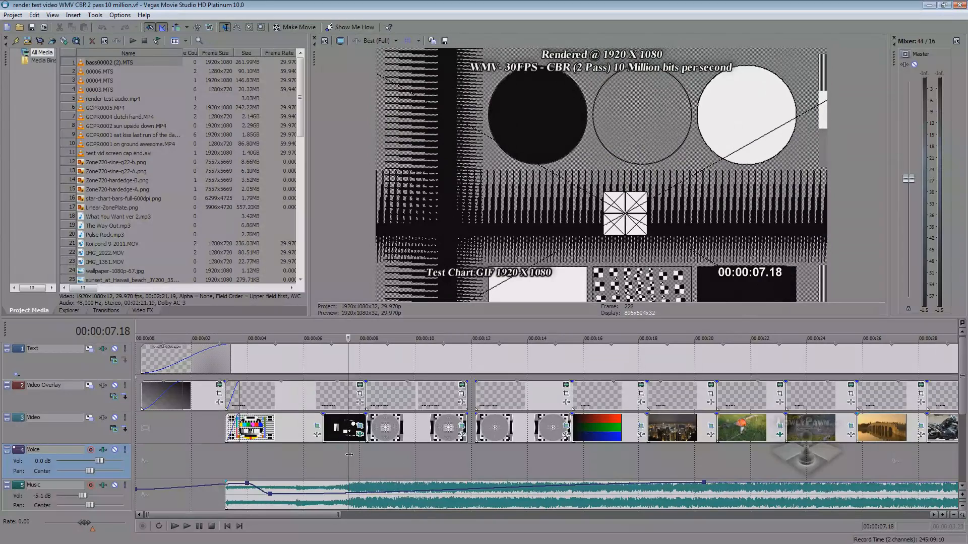
pyautogui.moveTo(349, 456); pyautogui.dragTo(352, 457)
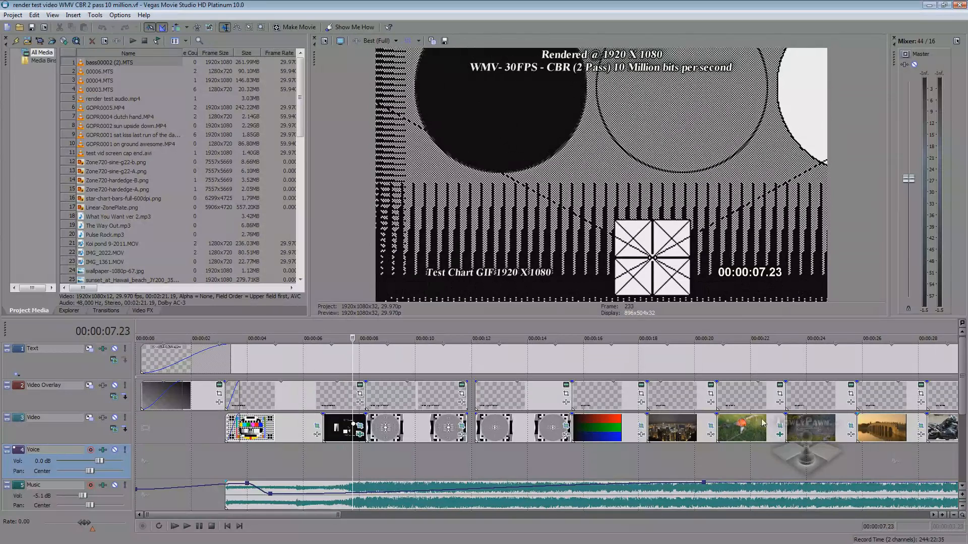
# - Open the custom render settings of the Windows Media Video V11 template "lowly 1080 CBR two pass 10M"
pyautogui.click(11, 15)
pyautogui.click(20, 102)
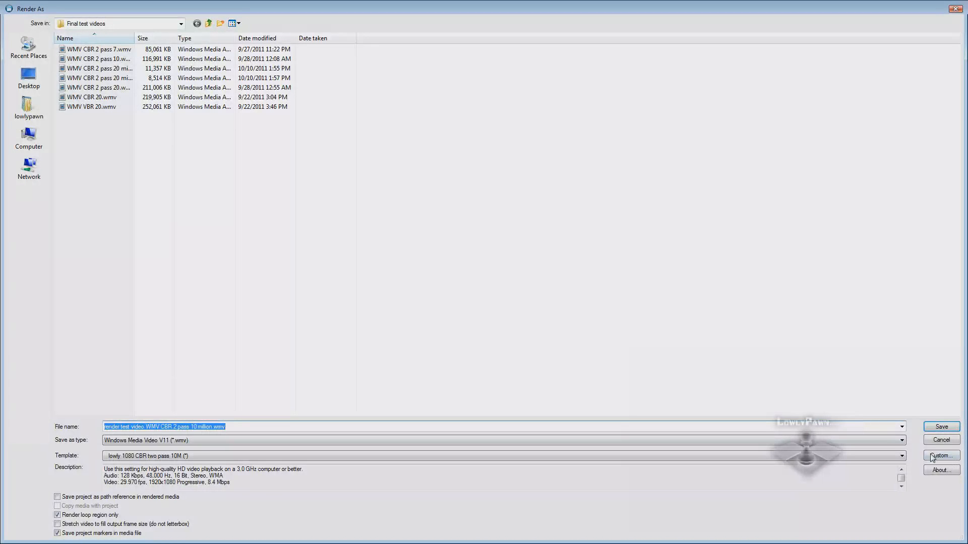
pyautogui.click(948, 460)
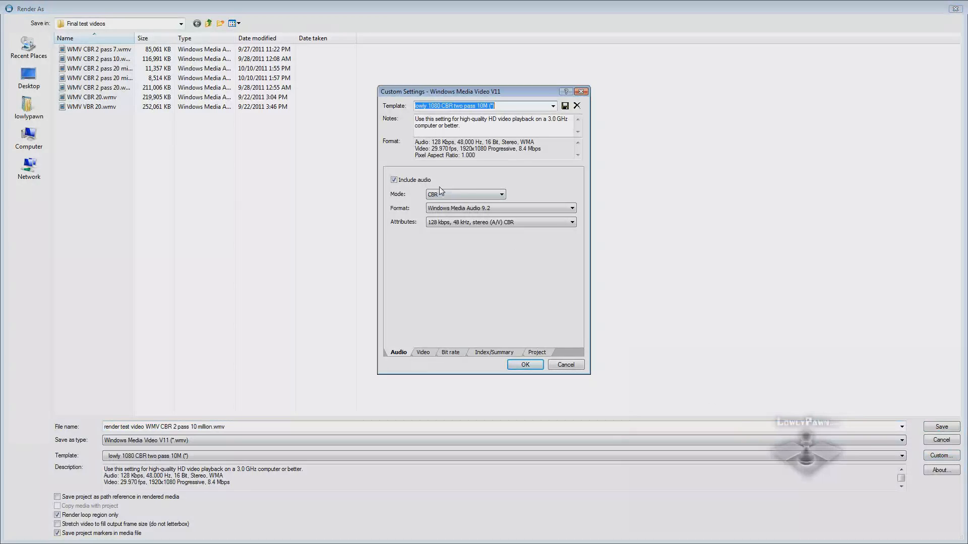
# - Try the Quality VBR audio mode, browse its attributes, and return the mode to CBR
pyautogui.click(488, 198)
pyautogui.click(489, 194)
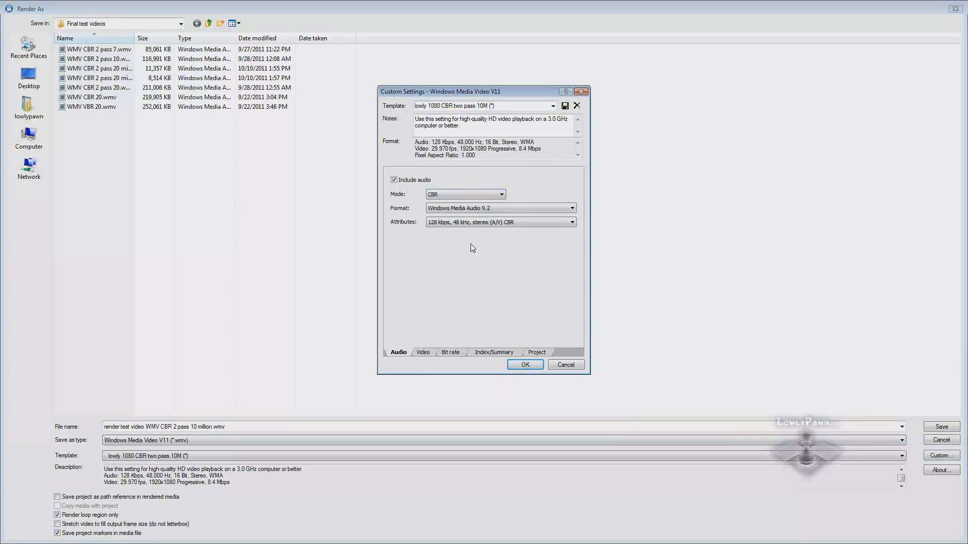
pyautogui.click(493, 196)
pyautogui.click(479, 210)
pyautogui.click(496, 195)
pyautogui.click(491, 201)
pyautogui.click(502, 195)
pyautogui.click(479, 208)
pyautogui.click(567, 223)
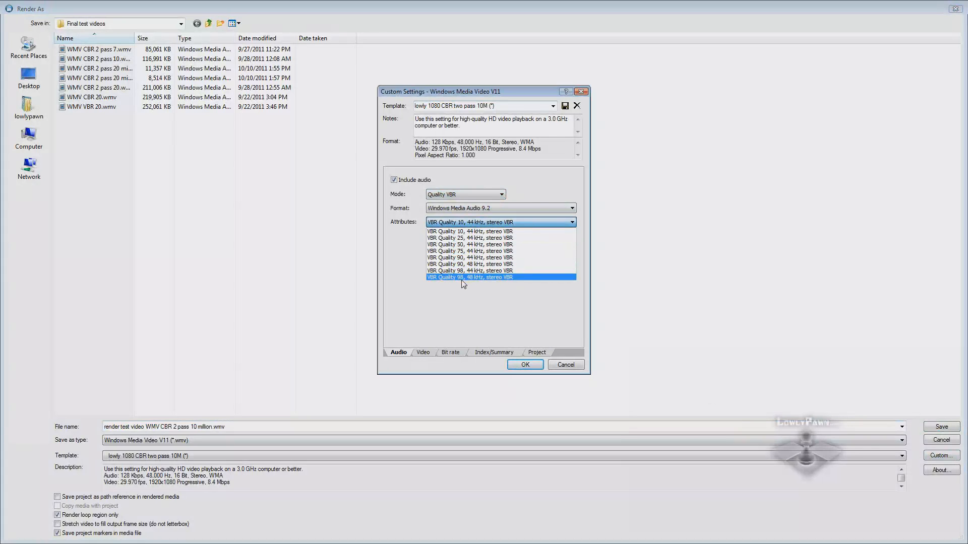
pyautogui.click(501, 194)
pyautogui.click(492, 197)
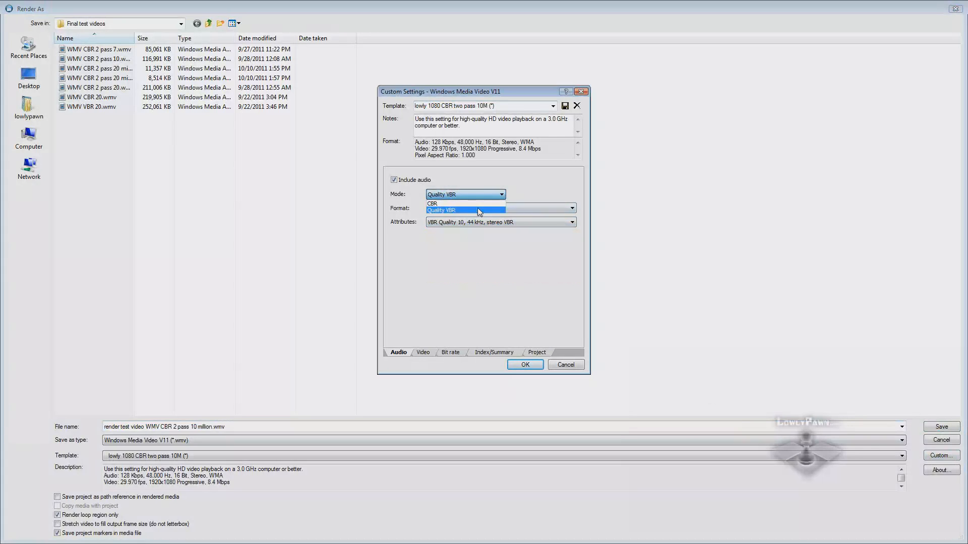
pyautogui.click(436, 204)
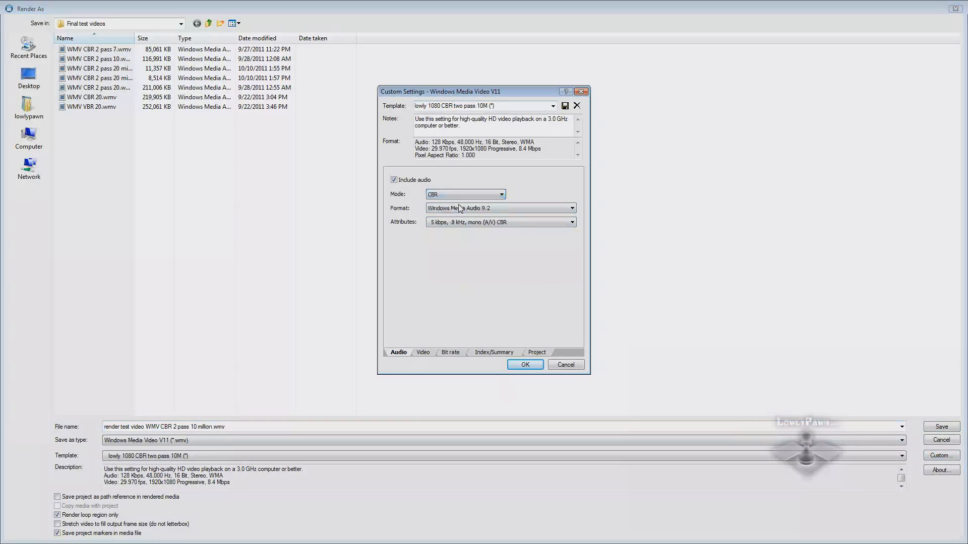
# - Set the audio attributes to 128 kbps, 48 kHz, stereo (A/V) CBR, with Windows Media Audio 9.2 as the format
pyautogui.click(565, 226)
pyautogui.scroll(-2, 570, 381)
pyautogui.click(561, 211)
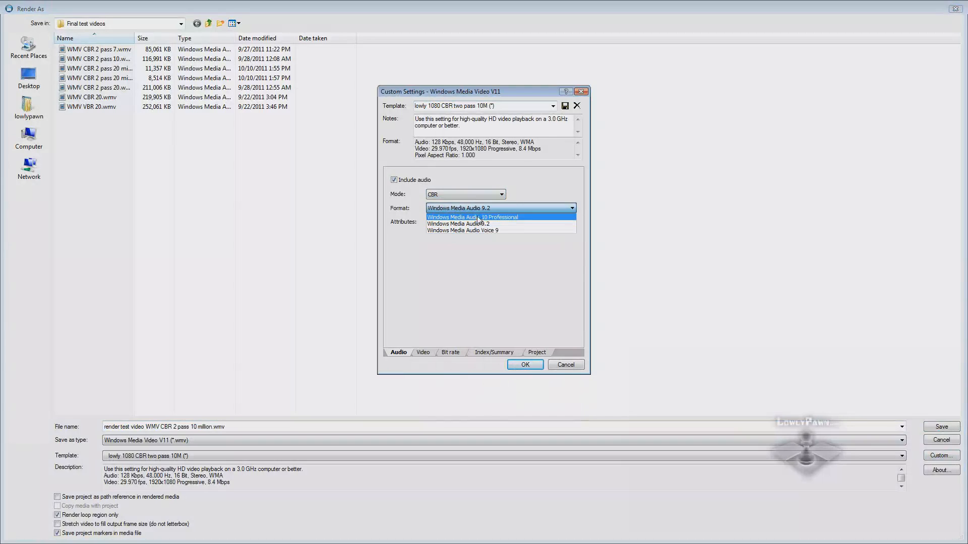
pyautogui.click(475, 225)
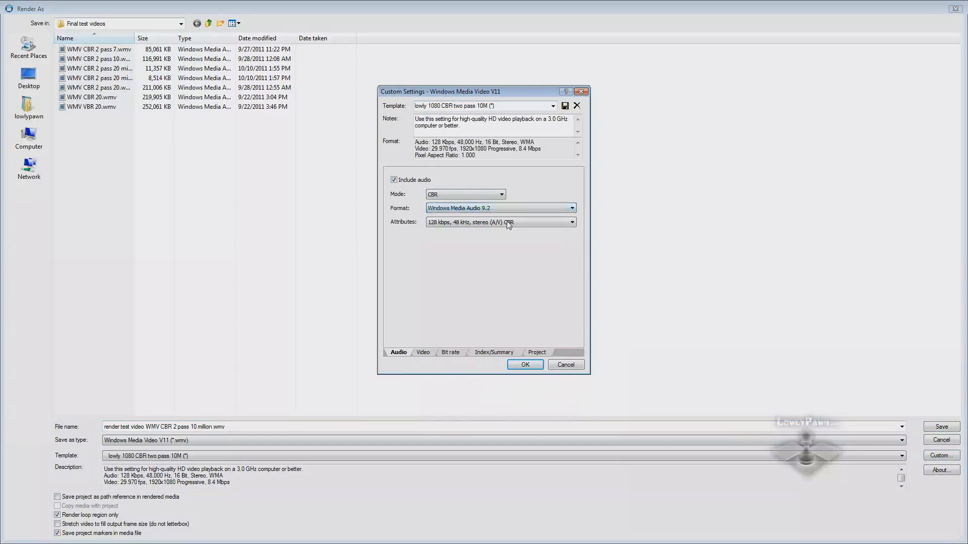
# - Set the video mode to CBR (Two-pass), using the Windows Media Video 9 Advanced Profile format and a custom image size
pyautogui.click(431, 352)
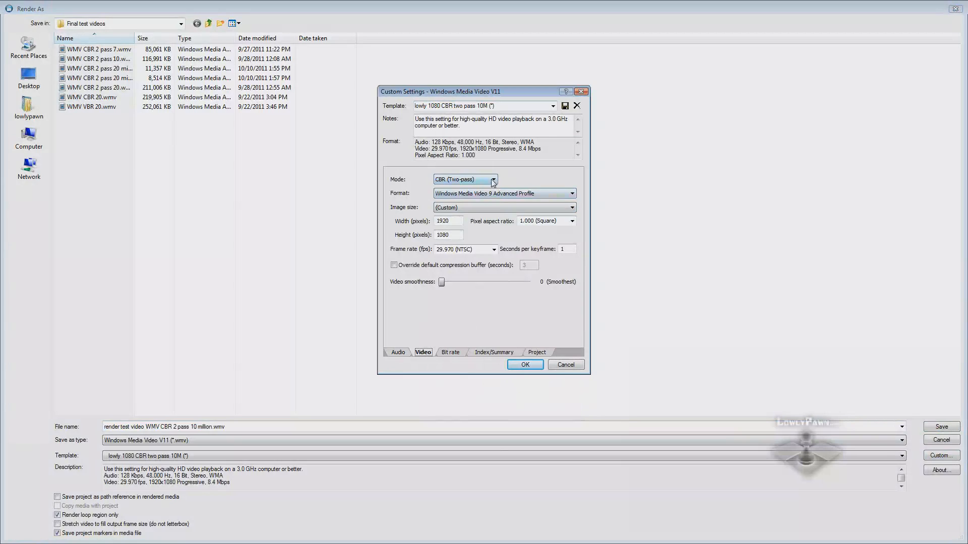
pyautogui.click(494, 179)
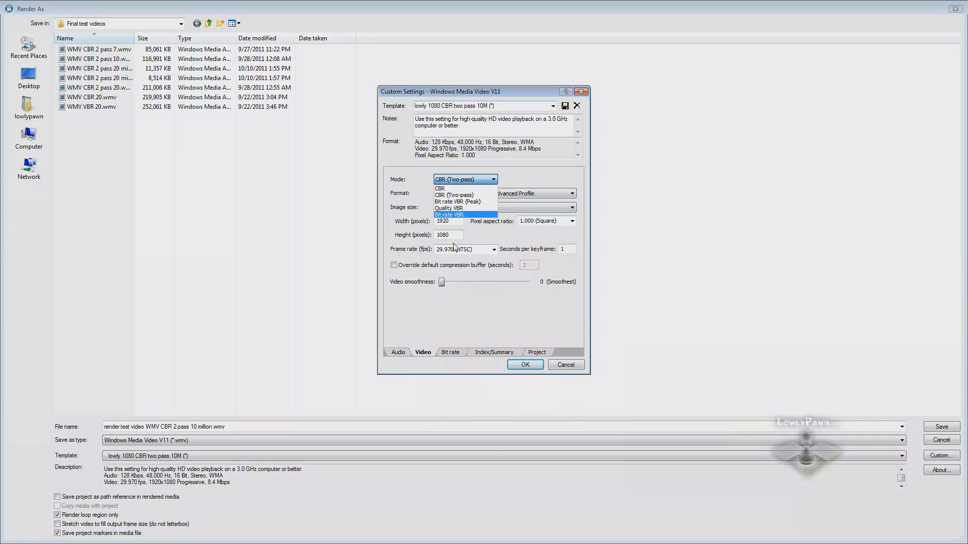
pyautogui.click(453, 197)
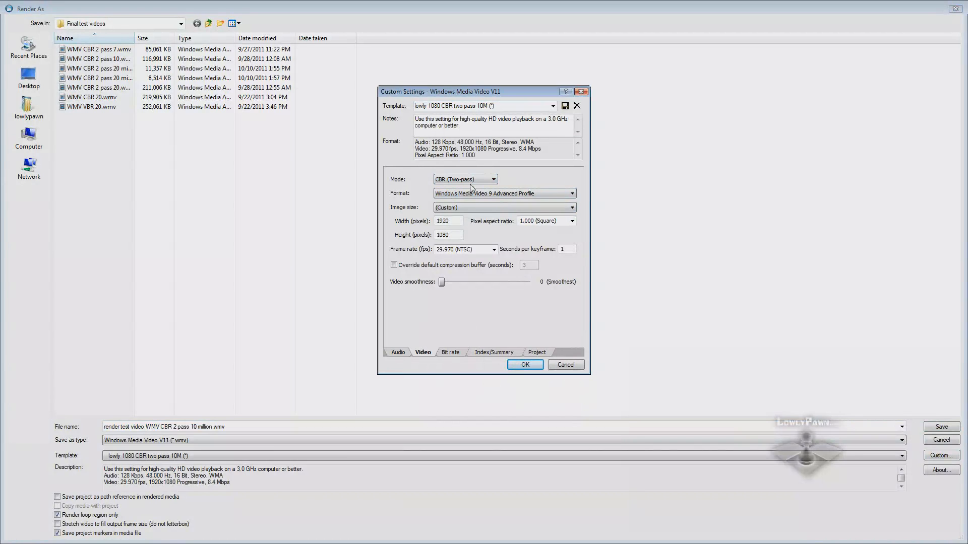
pyautogui.click(536, 195)
pyautogui.click(506, 229)
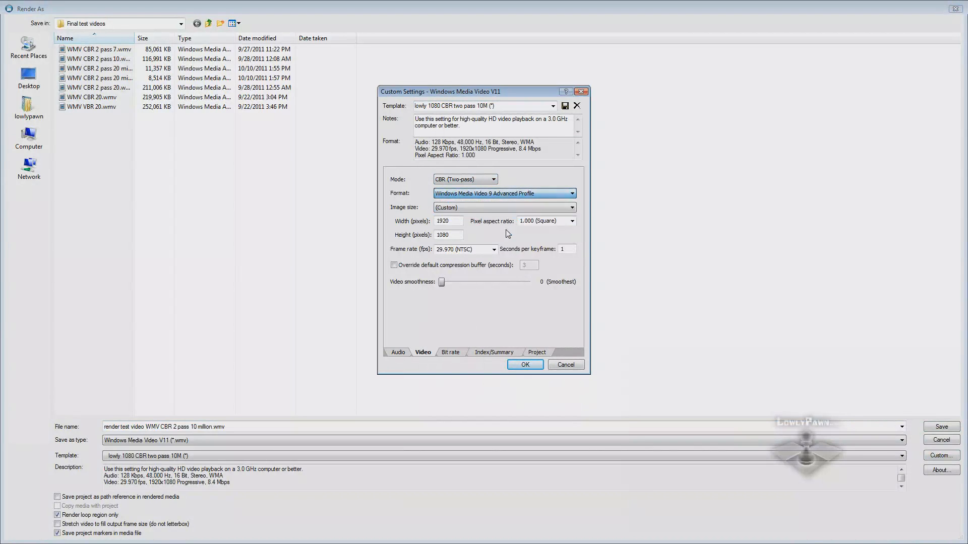
pyautogui.click(565, 207)
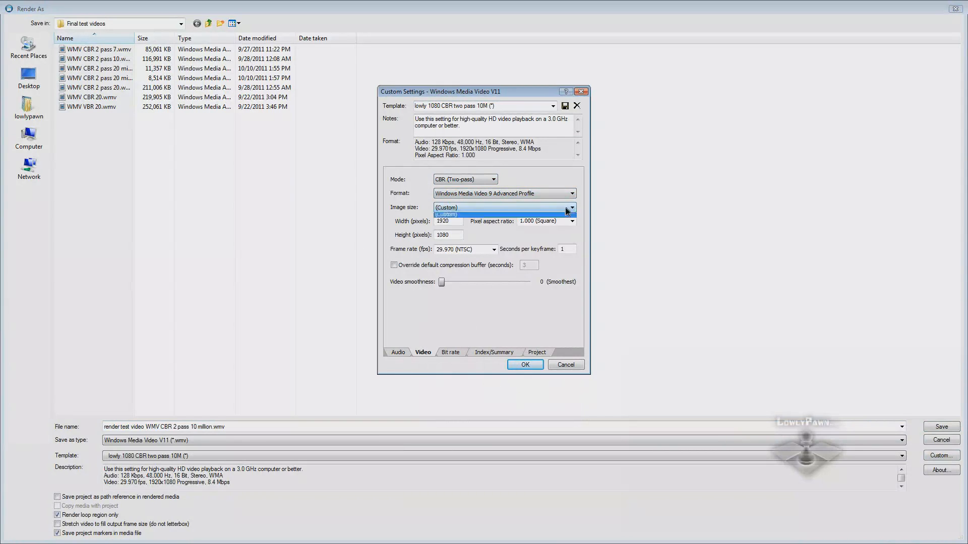
pyautogui.click(463, 262)
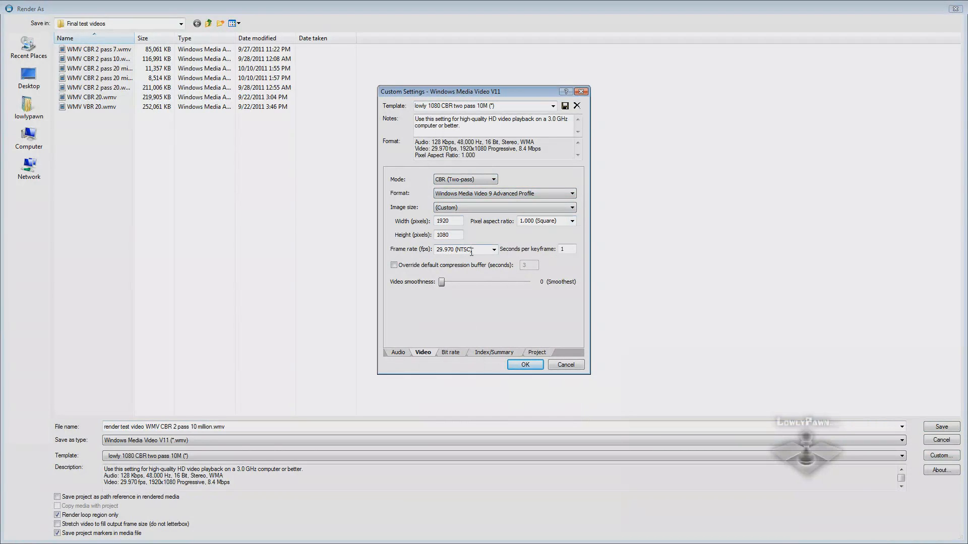
# - Try a WMV frame rate of 59.94 (Double NTSC) and return it to 29.970 (NTSC)
pyautogui.click(494, 250)
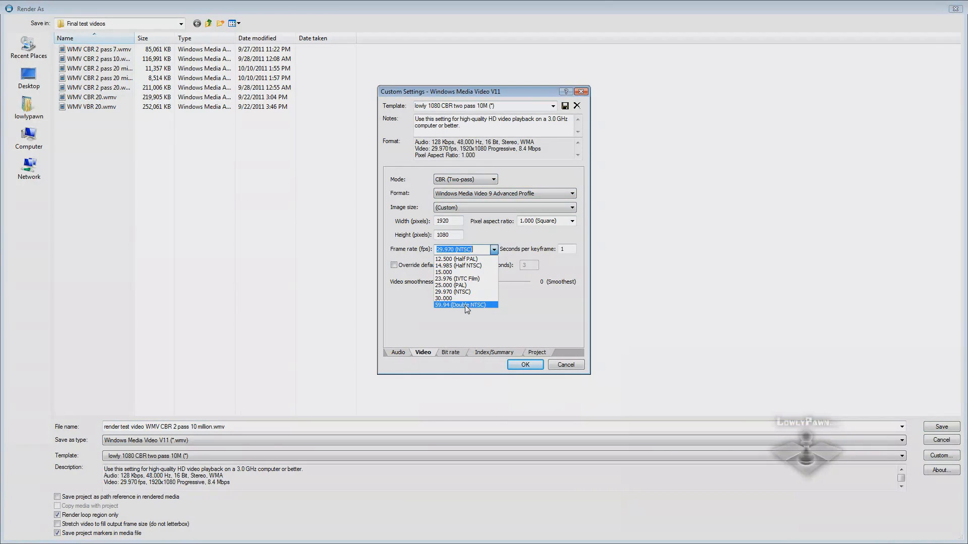
pyautogui.click(465, 305)
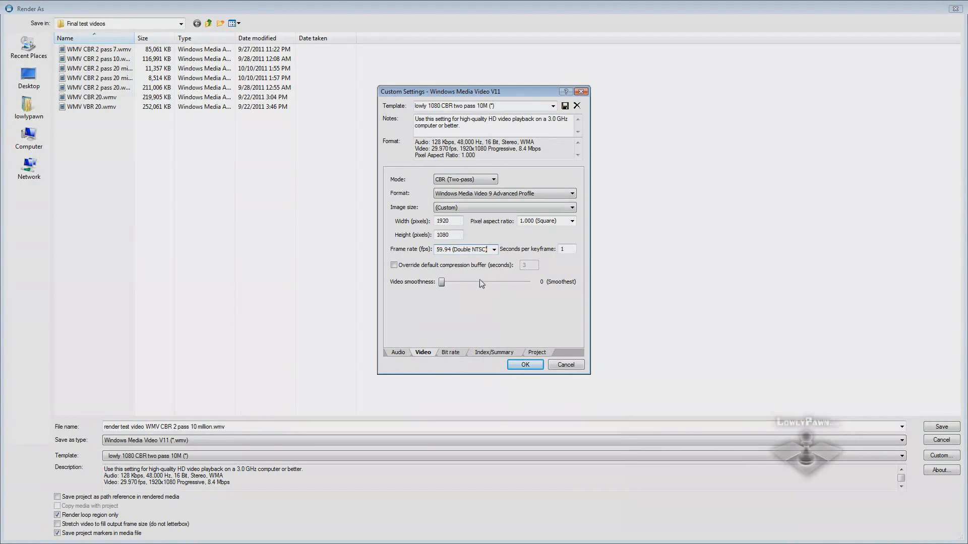
pyautogui.click(494, 250)
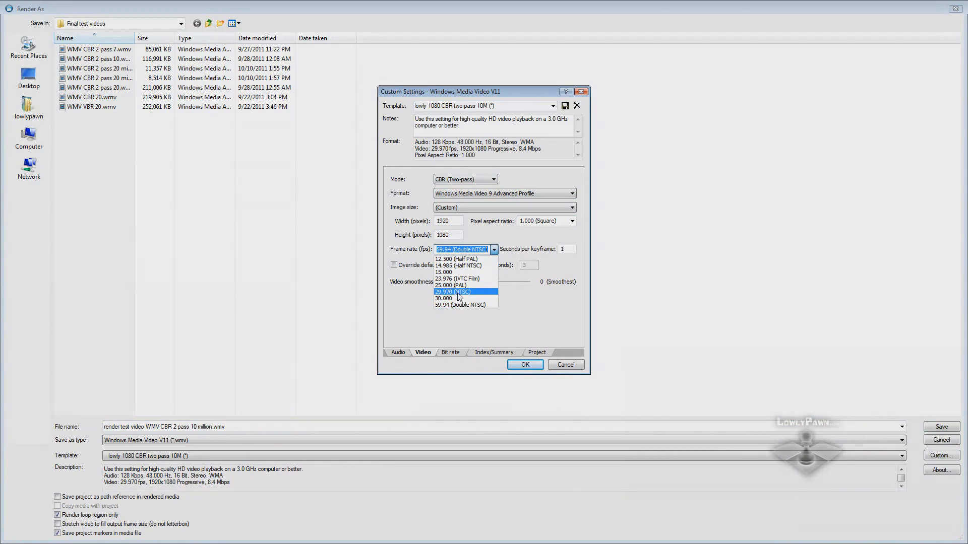
pyautogui.click(463, 292)
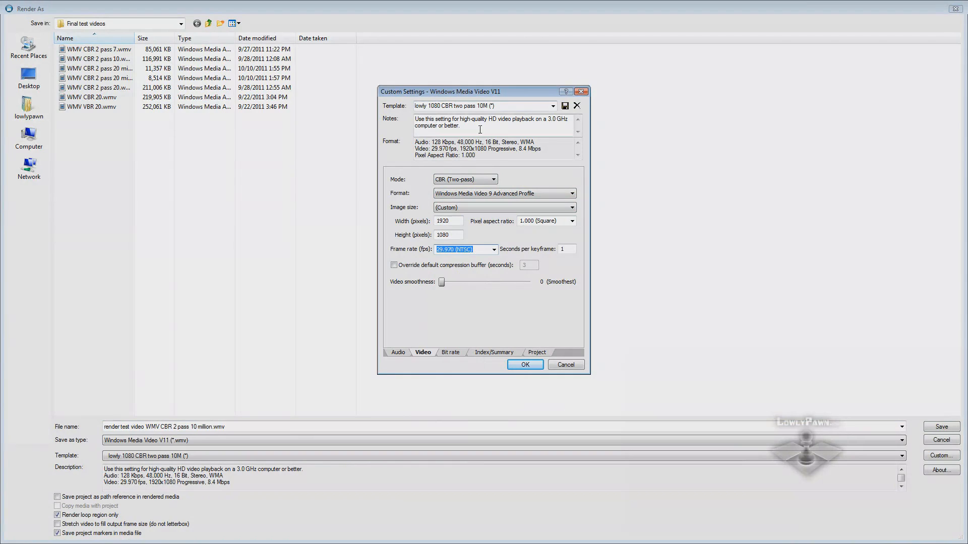
# - Set the video smoothness to 100 (Sharpest)
pyautogui.moveTo(439, 281); pyautogui.dragTo(558, 282)
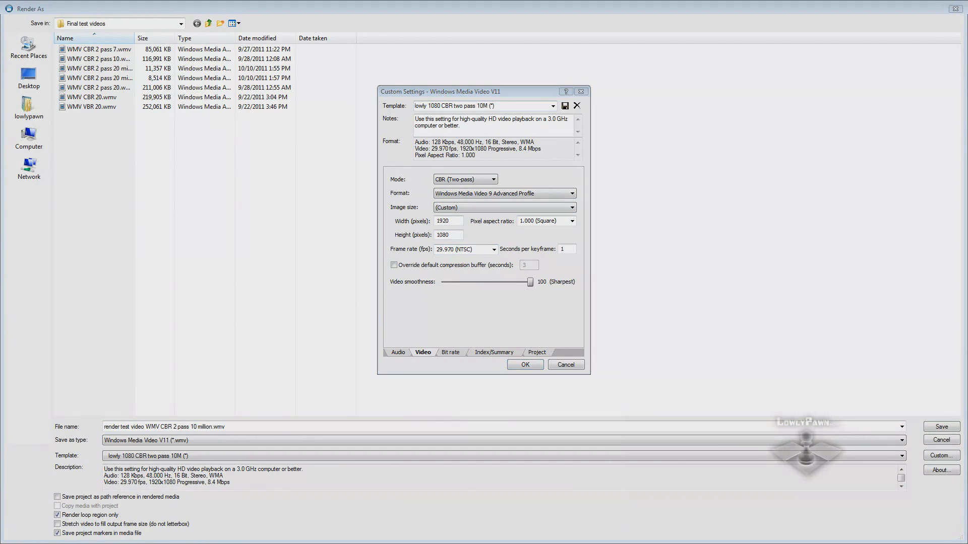
# - Switch to Jasc Paint Shop Pro, maximize it, and examine the sun and sky area of the Image1 screenshot
pyautogui.moveTo(0, 41); pyautogui.dragTo(419, 34)
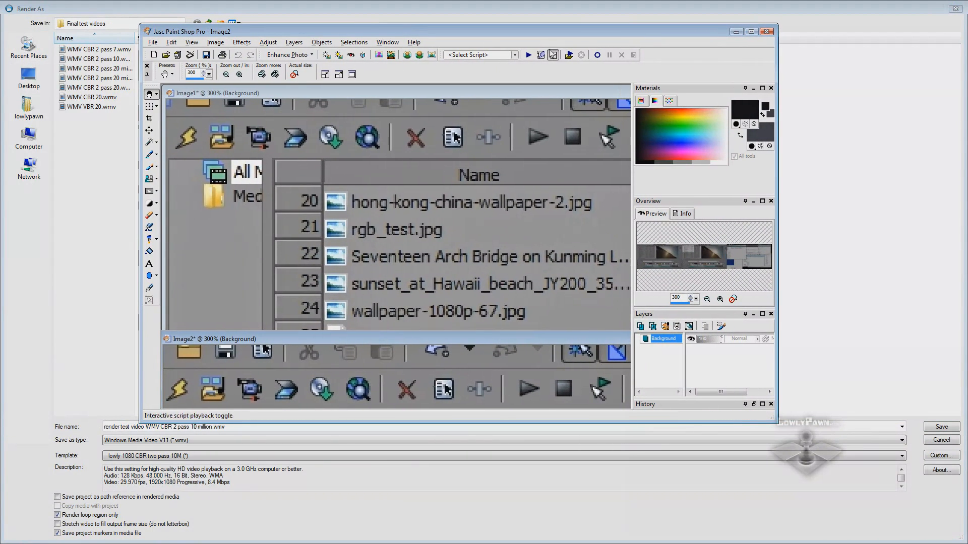
pyautogui.moveTo(562, 37); pyautogui.dragTo(545, 36)
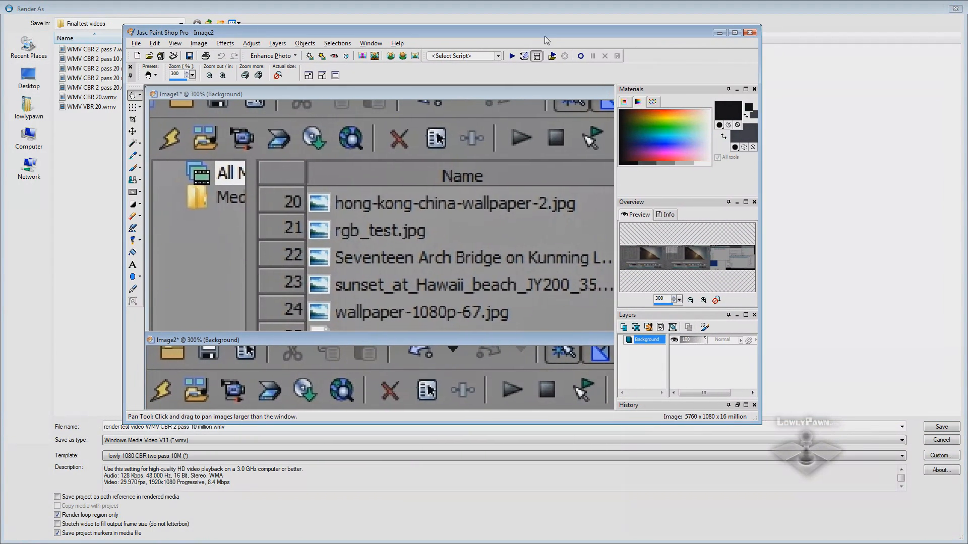
pyautogui.click(735, 32)
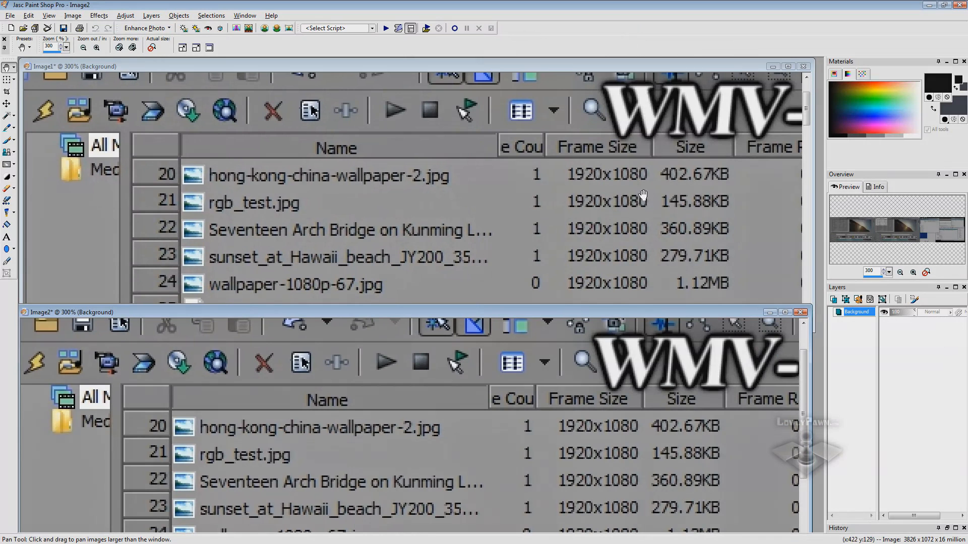
pyautogui.moveTo(680, 193); pyautogui.dragTo(285, 166)
pyautogui.moveTo(579, 201); pyautogui.dragTo(247, 130)
pyautogui.moveTo(666, 257); pyautogui.dragTo(184, 110)
pyautogui.moveTo(400, 205); pyautogui.dragTo(418, 198)
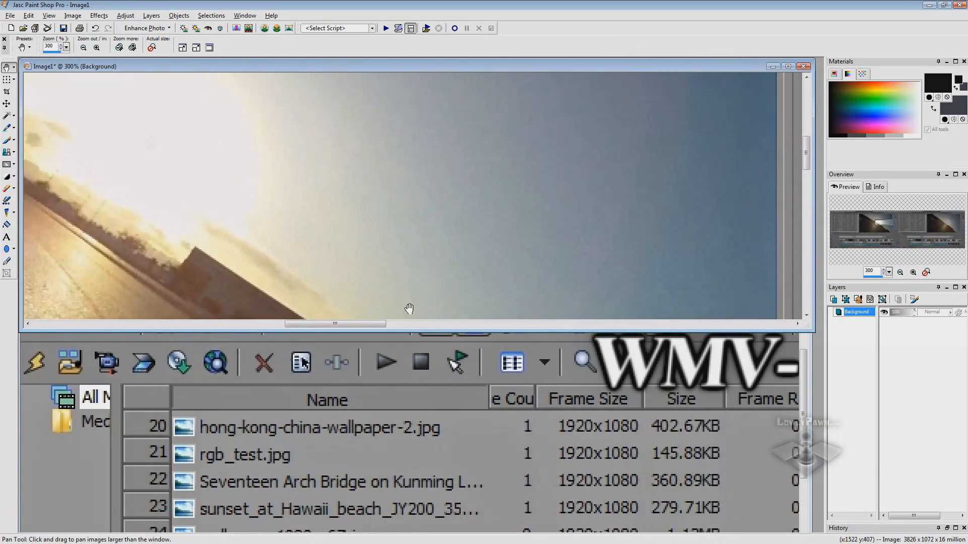
# - Bring the matching sun and sky area of Image2 into view and compare it with Image1
pyautogui.click(397, 431)
pyautogui.moveTo(545, 443); pyautogui.dragTo(171, 328)
pyautogui.moveTo(706, 419); pyautogui.dragTo(302, 363)
pyautogui.moveTo(605, 403); pyautogui.dragTo(282, 368)
pyautogui.moveTo(494, 383); pyautogui.dragTo(388, 347)
pyautogui.moveTo(397, 382); pyautogui.dragTo(499, 391)
pyautogui.click(416, 229)
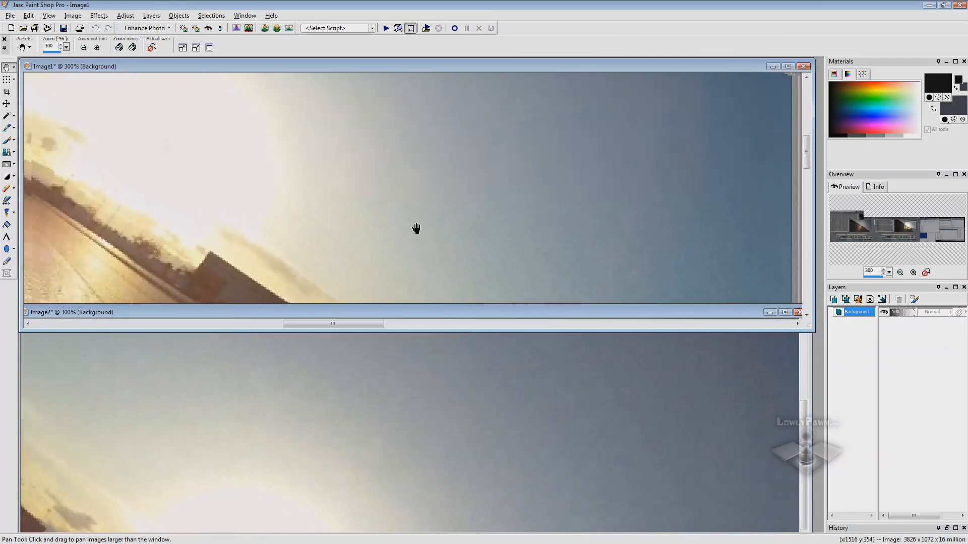
# - Return to the Windows Media Video V11 custom settings and review the Internet/LAN target bit rate and index/summary options
pyautogui.click(929, 5)
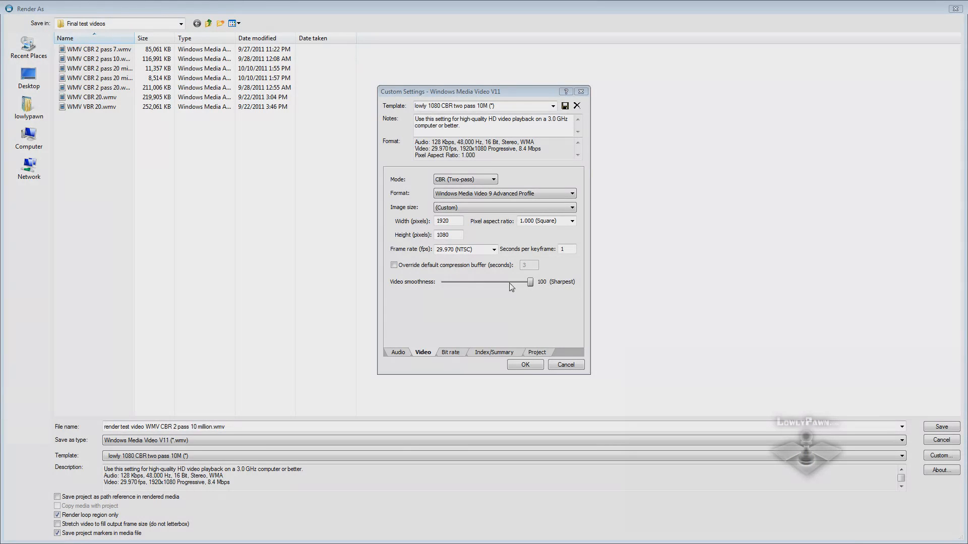
pyautogui.click(451, 353)
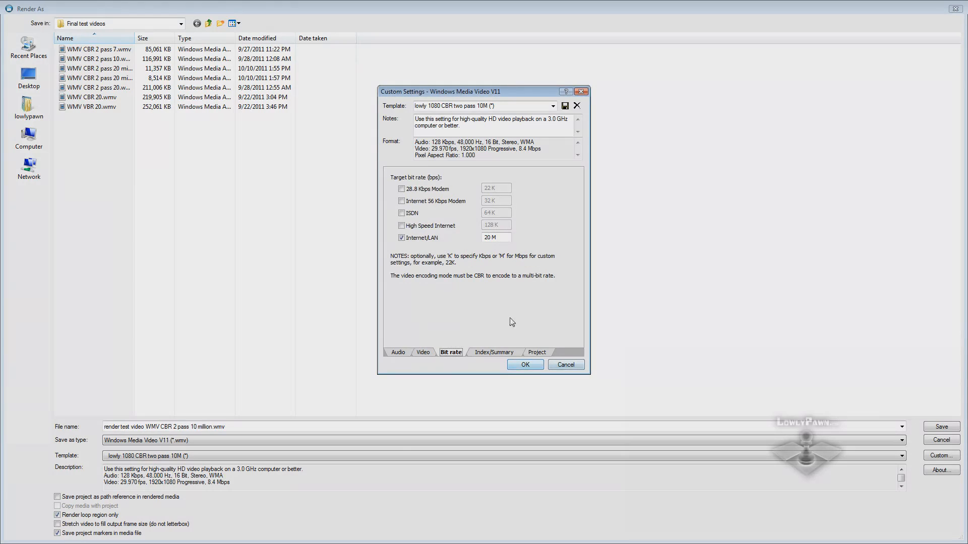
pyautogui.click(484, 238)
pyautogui.click(483, 352)
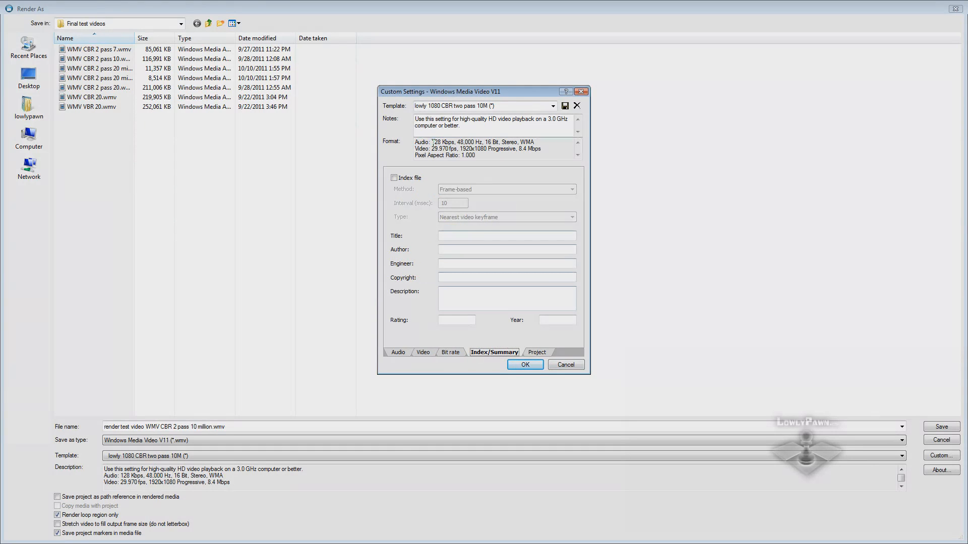
# - Choose Best as the WMV project's video rendering quality, accept the custom settings, and leave Render As without rendering
pyautogui.click(537, 352)
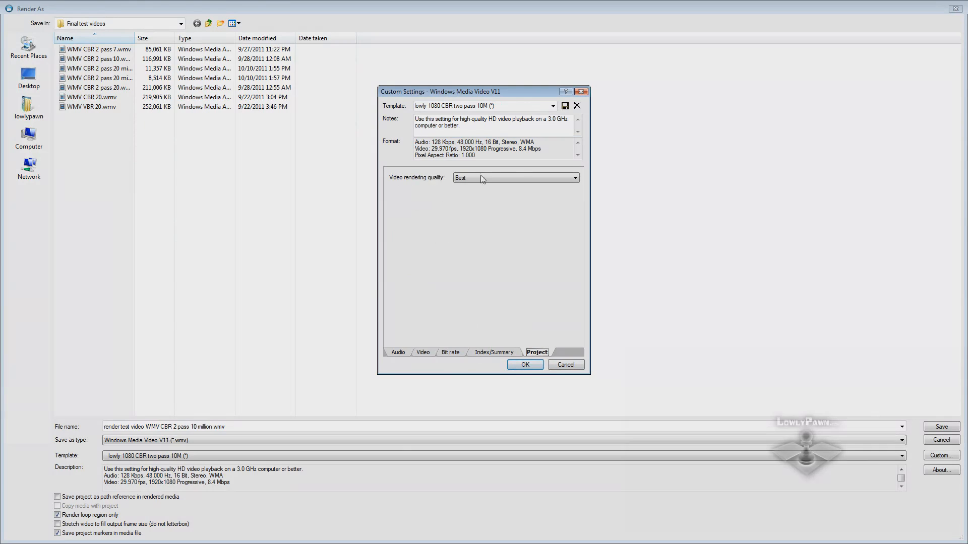
pyautogui.click(537, 180)
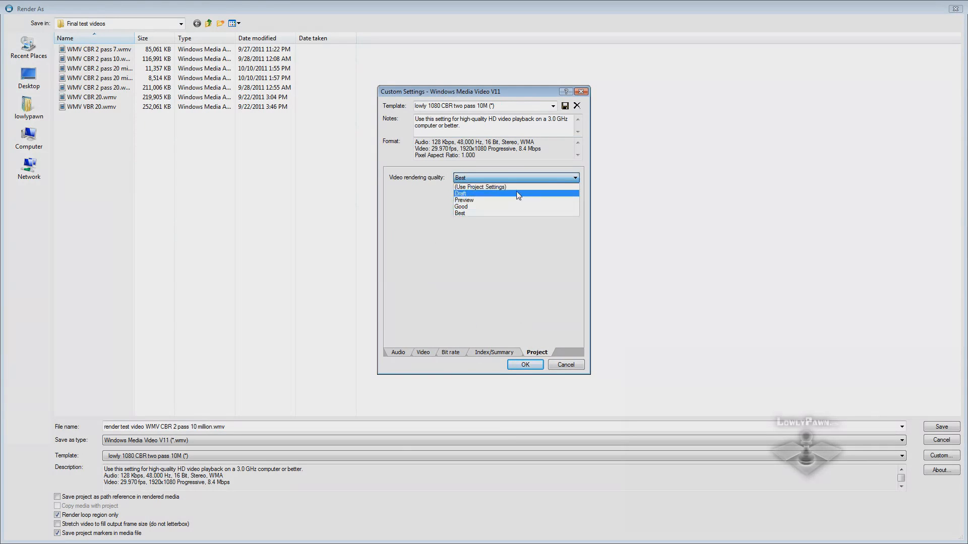
pyautogui.click(477, 213)
pyautogui.click(525, 365)
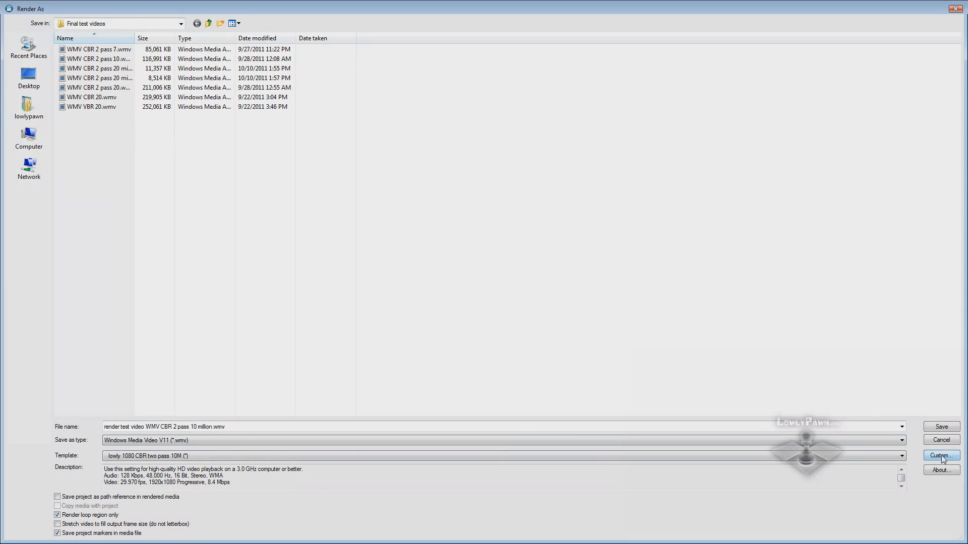
pyautogui.click(942, 440)
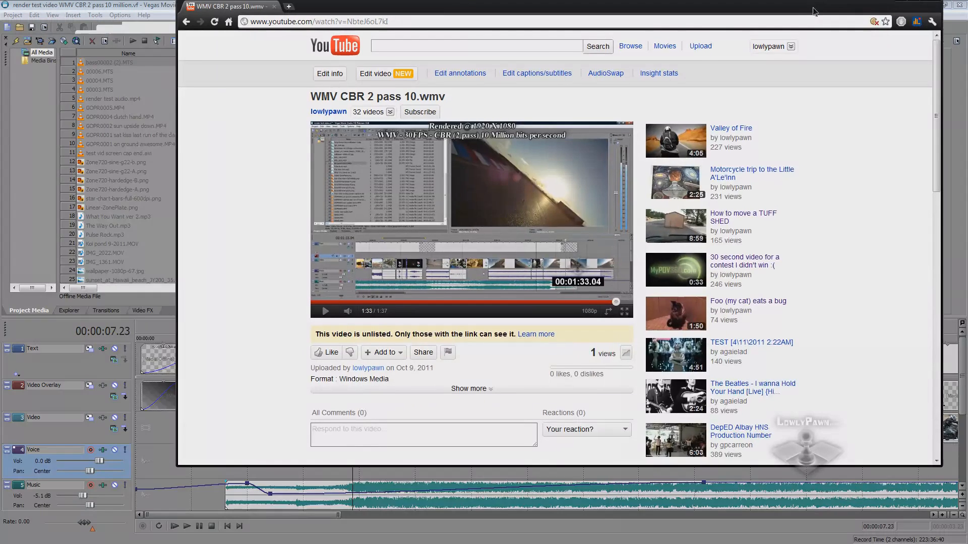
# - Switch to the YouTube page of WMV CBR 2 pass 10.wmv and examine its encoding details, highlighting the video bit rate
pyautogui.moveTo(814, 11); pyautogui.dragTo(751, 47)
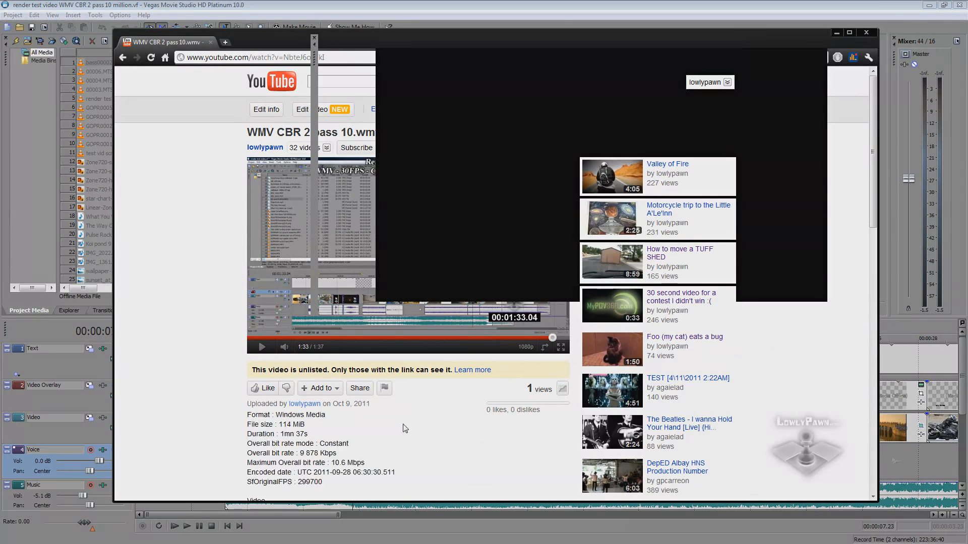
pyautogui.click(407, 425)
pyautogui.scroll(-3, 409, 424)
pyautogui.scroll(-3, 469, 405)
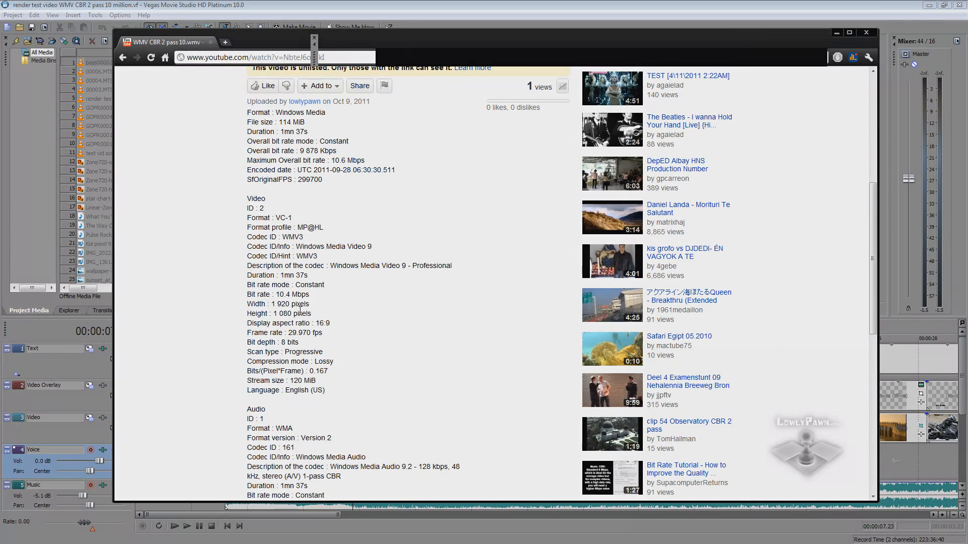
pyautogui.moveTo(276, 294); pyautogui.dragTo(302, 294)
pyautogui.scroll(3, 280, 333)
pyautogui.scroll(-3, 280, 333)
pyautogui.scroll(4, 279, 299)
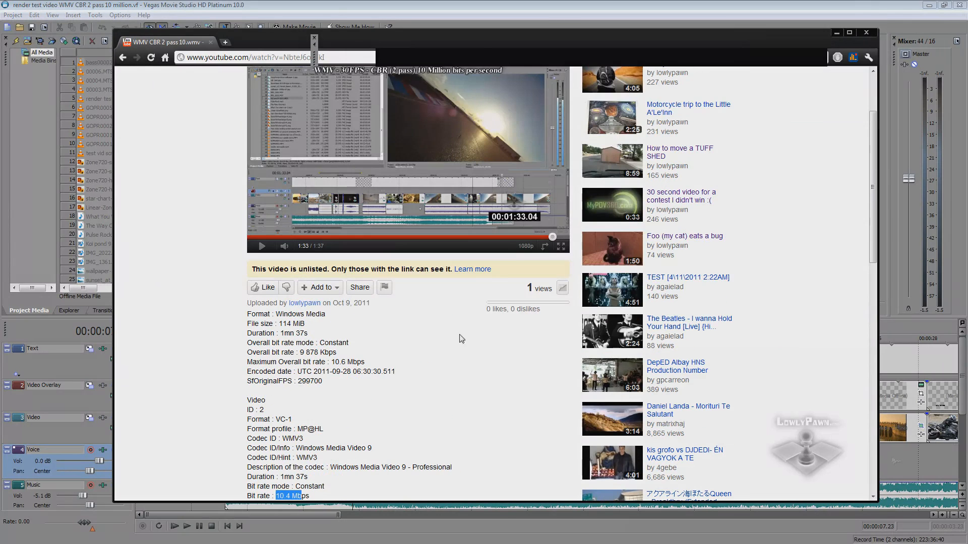
pyautogui.scroll(3, 517, 320)
pyautogui.scroll(-2, 518, 321)
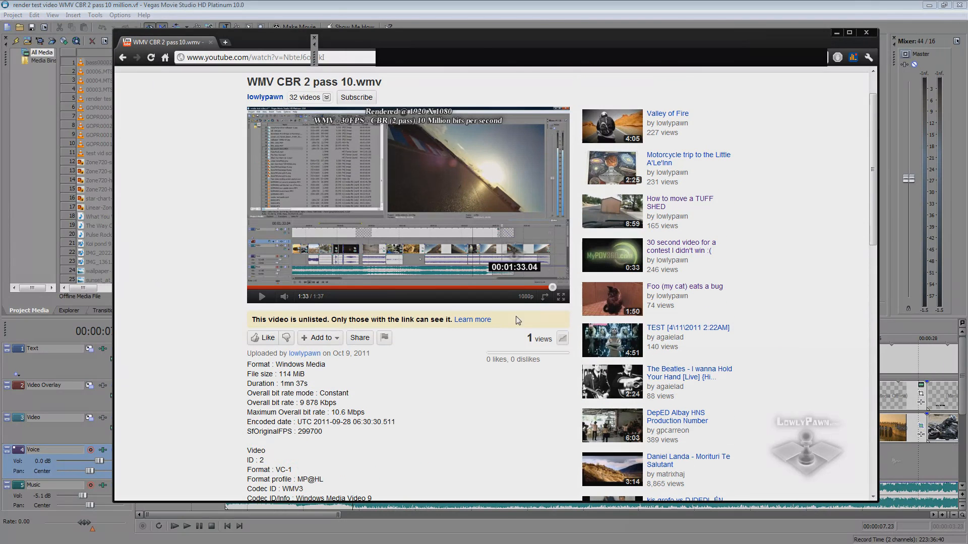
# - Inspect the WMV CBR 2 pass 10 video full screen at the road footage, test chart and zone plate sections
pyautogui.click(532, 287)
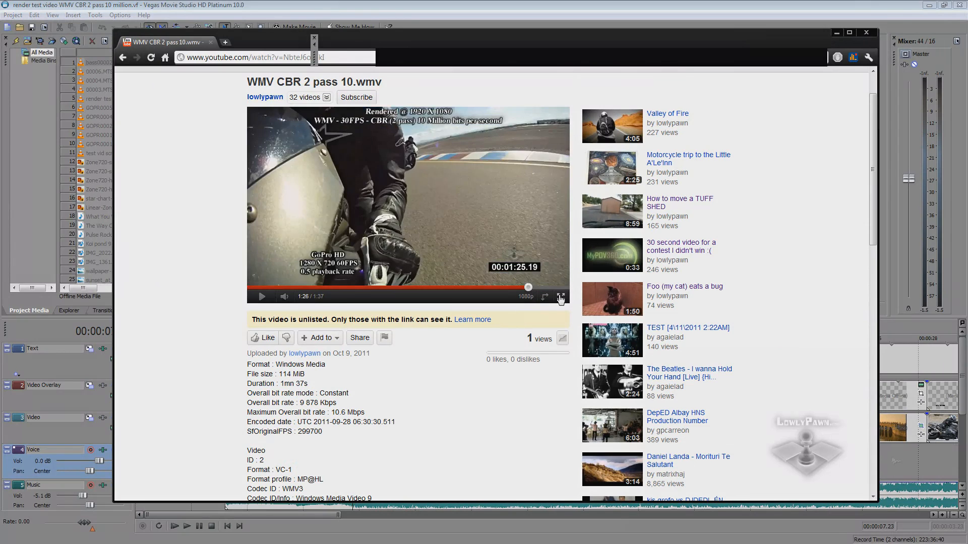
pyautogui.click(561, 297)
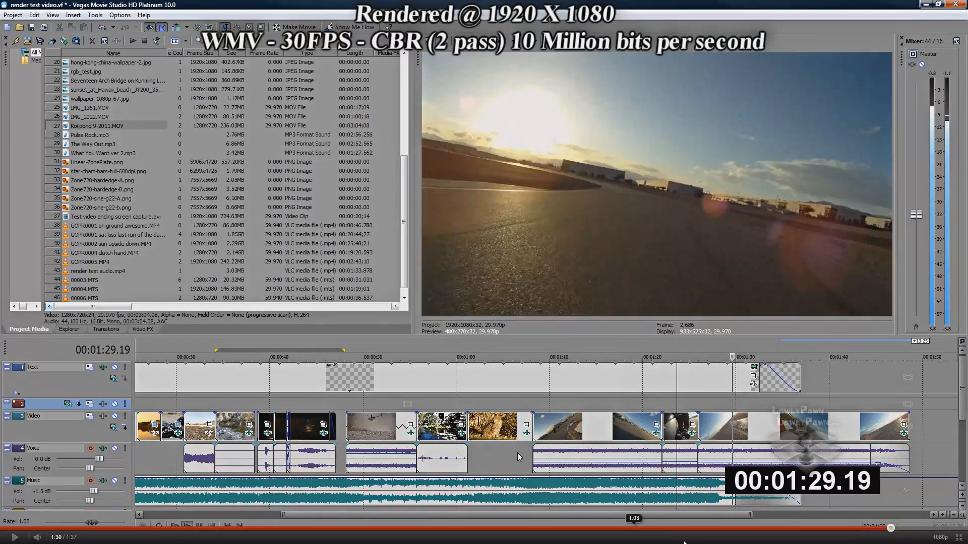
pyautogui.click(167, 529)
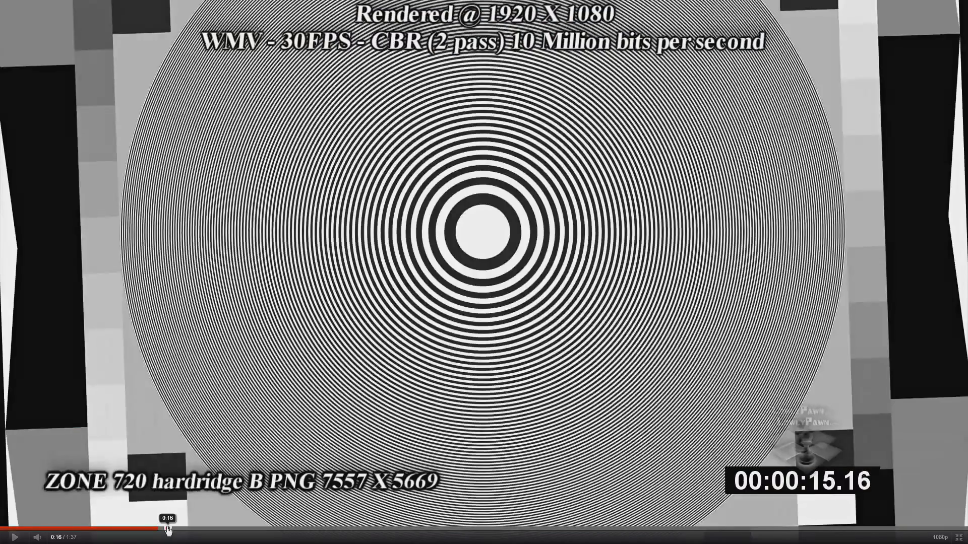
pyautogui.moveTo(142, 528); pyautogui.dragTo(78, 528)
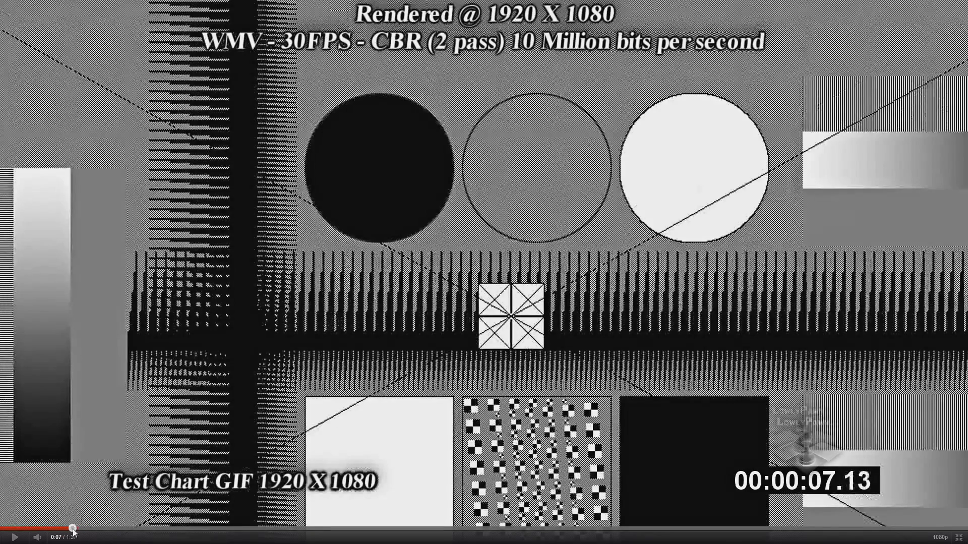
pyautogui.click(64, 529)
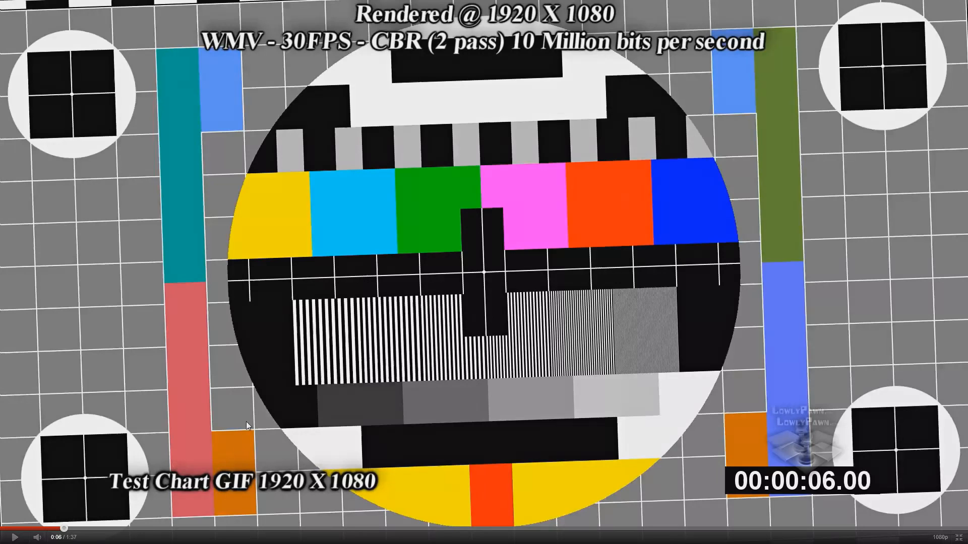
pyautogui.click(15, 538)
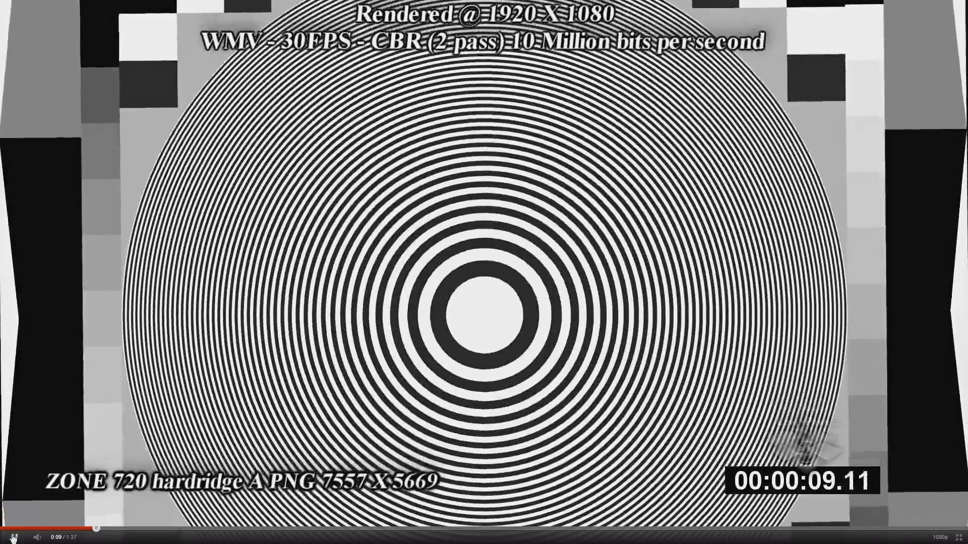
pyautogui.click(192, 480)
pyautogui.click(958, 537)
pyautogui.moveTo(536, 45); pyautogui.dragTo(0, 31)
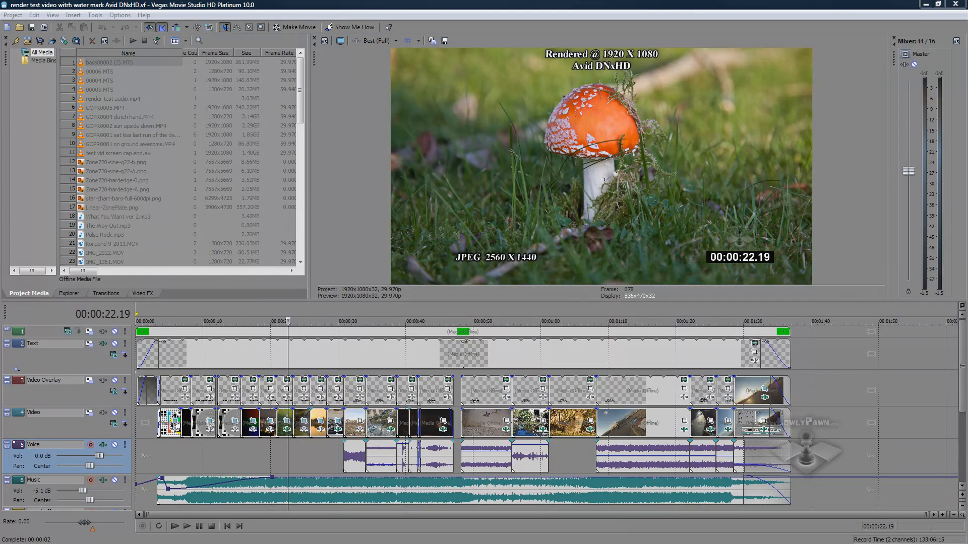
# - Bring up the "Sony Vegas to Youtube Tutorial - A Better Method" video and skim through to its DNxHD render properties section
pyautogui.moveTo(0, 38); pyautogui.dragTo(474, 51)
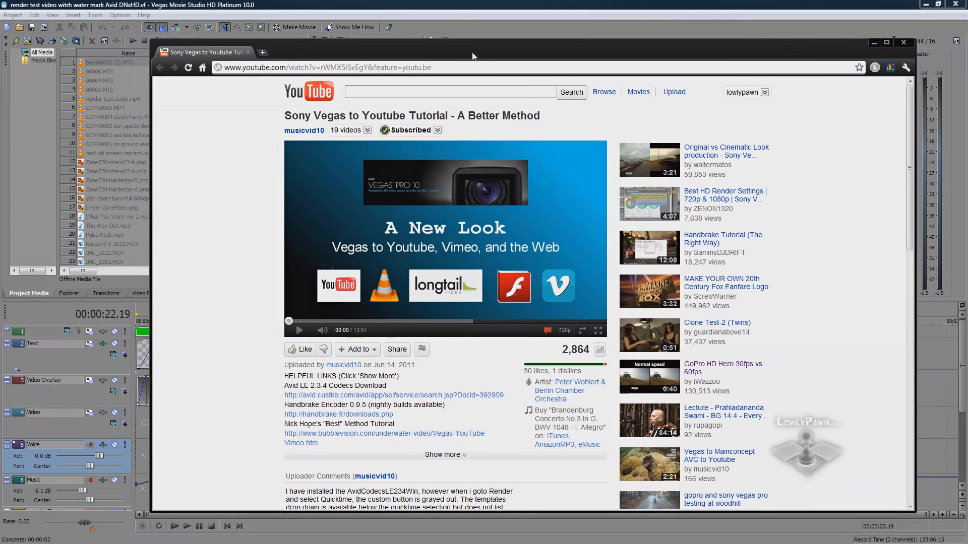
pyautogui.click(313, 321)
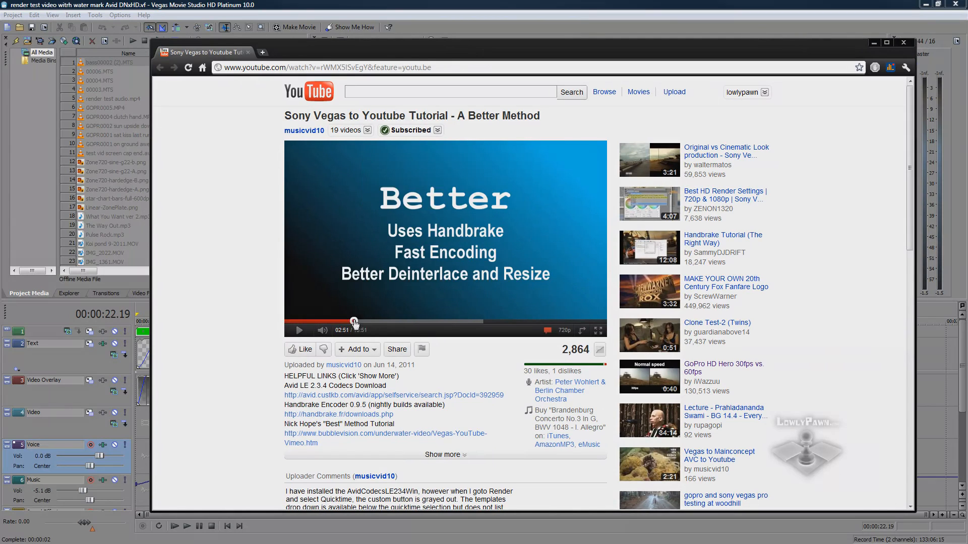
pyautogui.click(354, 321)
pyautogui.click(376, 323)
pyautogui.click(398, 322)
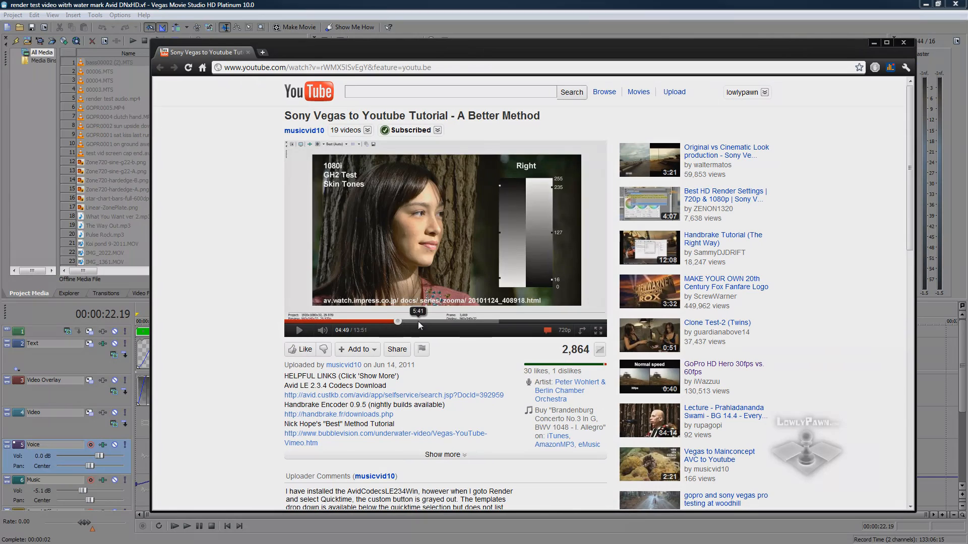
pyautogui.click(417, 322)
pyautogui.click(428, 323)
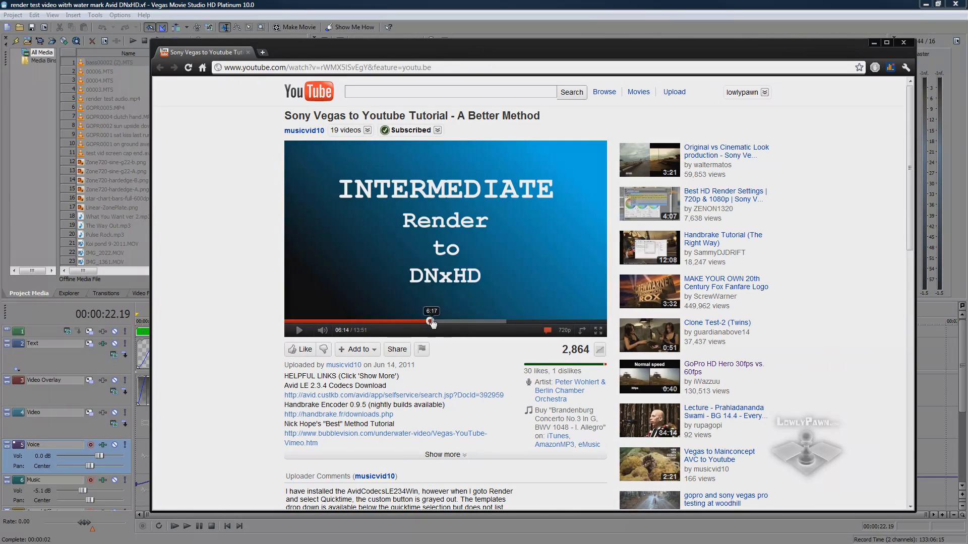
pyautogui.click(440, 321)
pyautogui.click(432, 323)
pyautogui.click(440, 323)
pyautogui.click(451, 323)
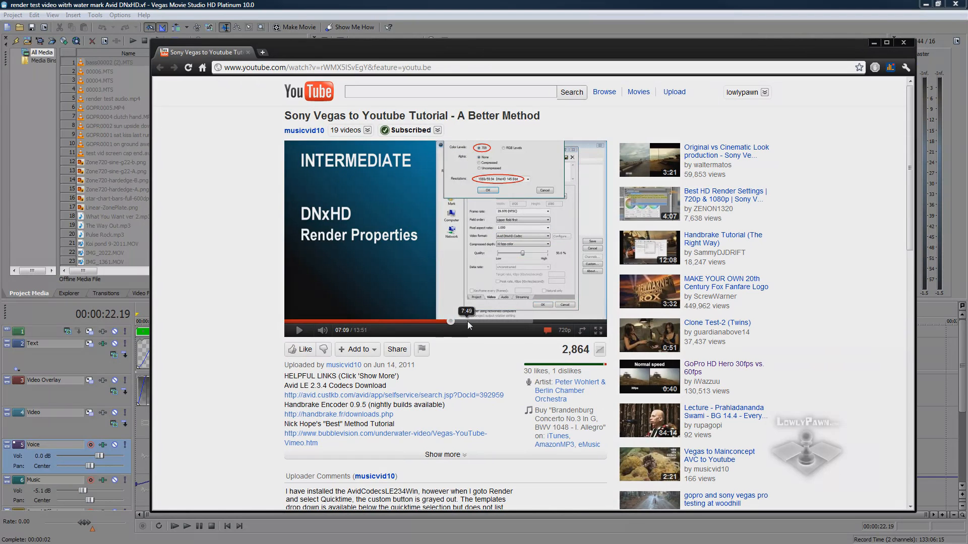
# - Switch to HandBrake and compare the advanced settings of the Avid to youtube, lowly and Normal presets
pyautogui.moveTo(0, 154); pyautogui.dragTo(527, 127)
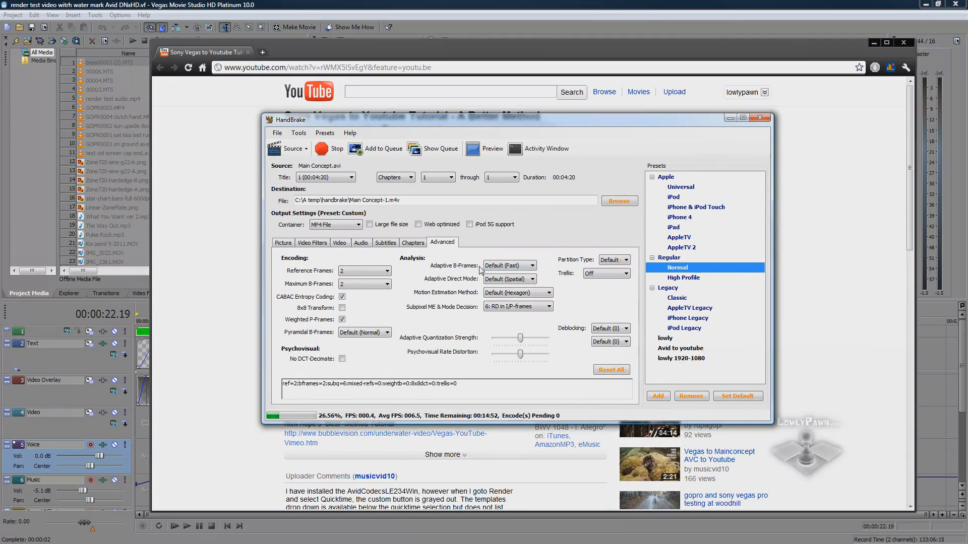
pyautogui.click(676, 348)
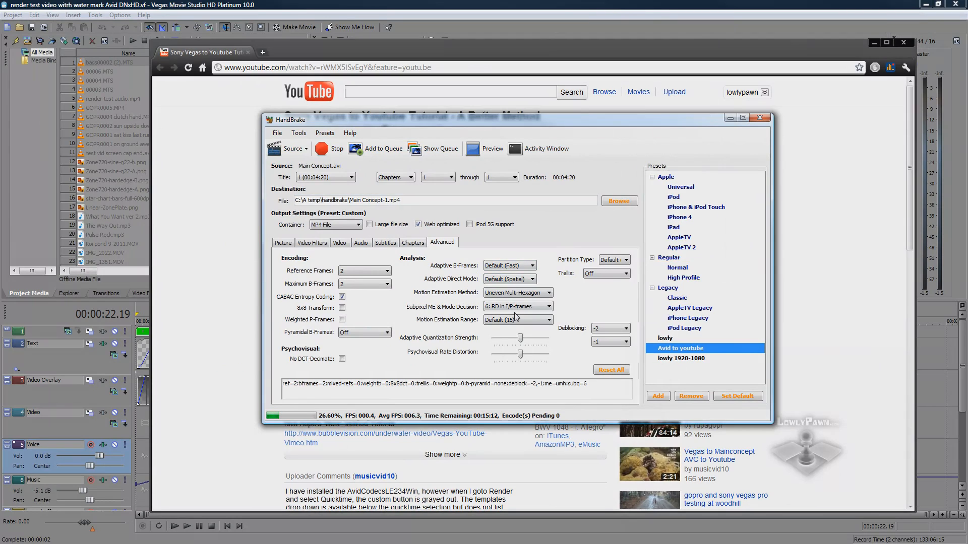
pyautogui.click(670, 267)
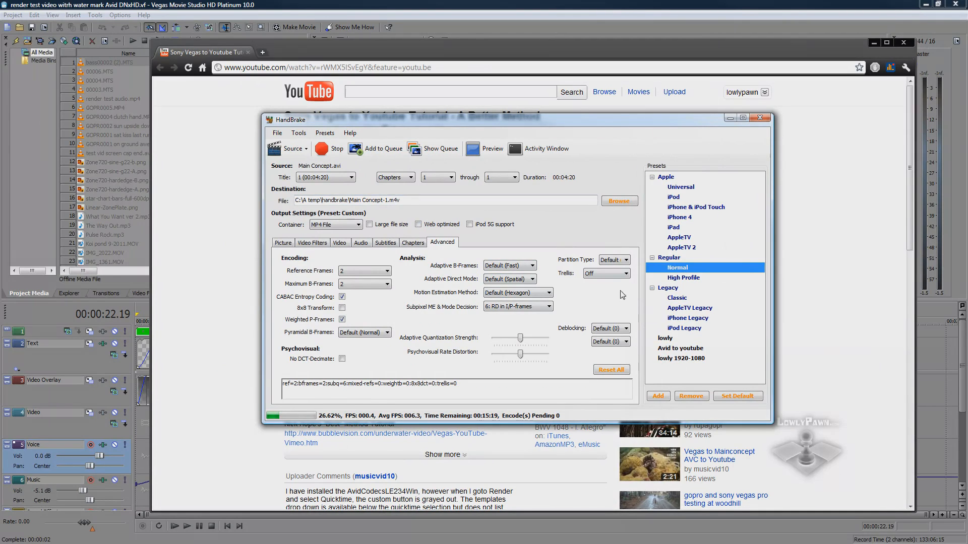
pyautogui.click(668, 338)
pyautogui.click(684, 268)
pyautogui.moveTo(455, 121); pyautogui.dragTo(0, 50)
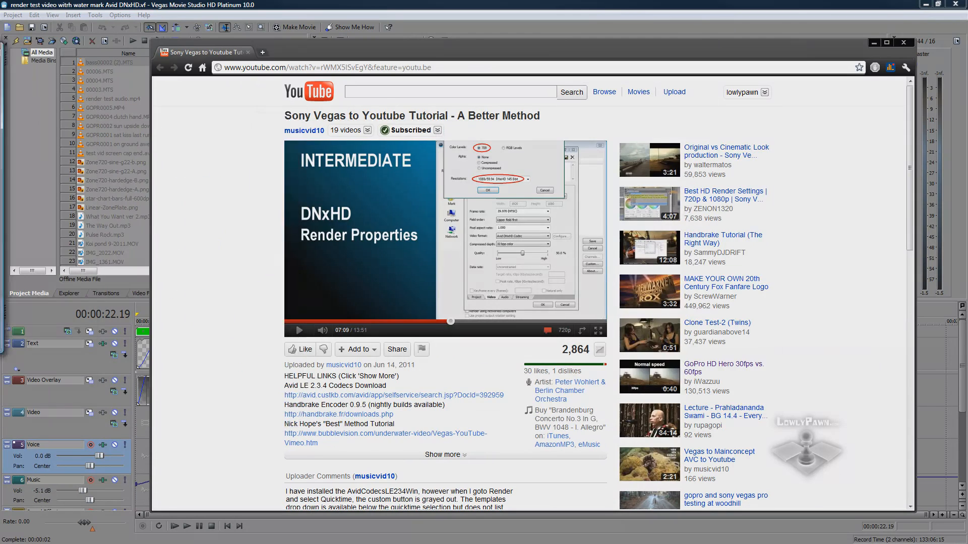
# - Skim the YouTube tutorial's HandBrake settings and levels recommendation sections, and display the video's share link
pyautogui.click(466, 321)
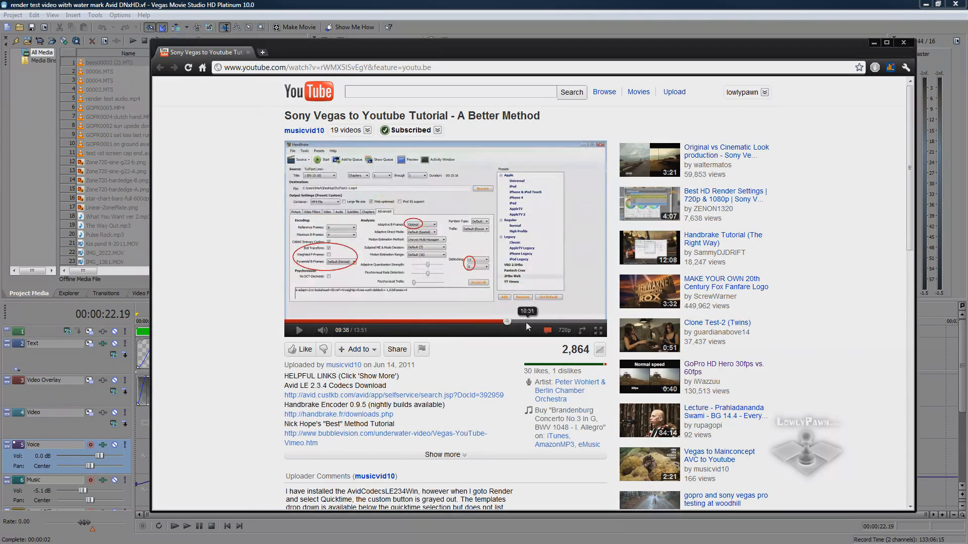
pyautogui.click(528, 321)
pyautogui.click(500, 321)
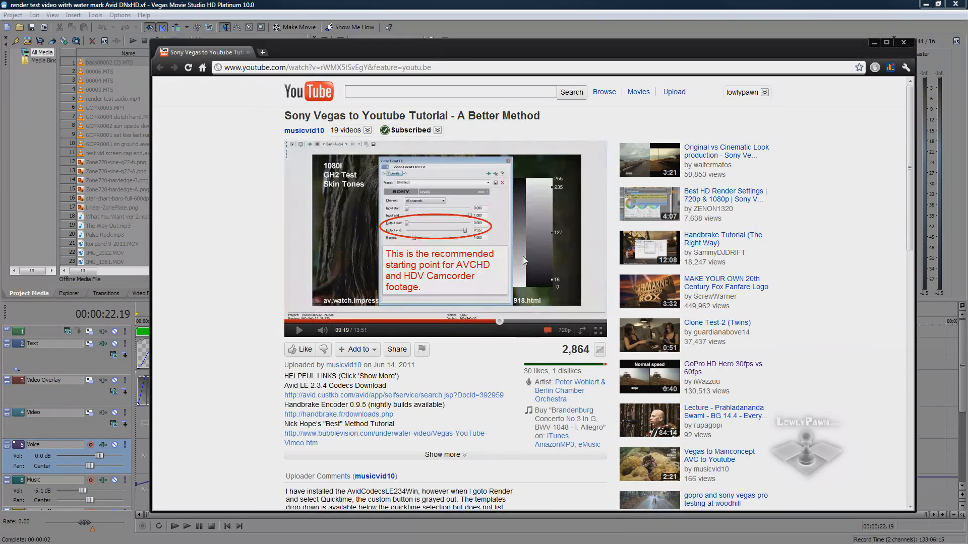
pyautogui.click(498, 321)
pyautogui.click(397, 350)
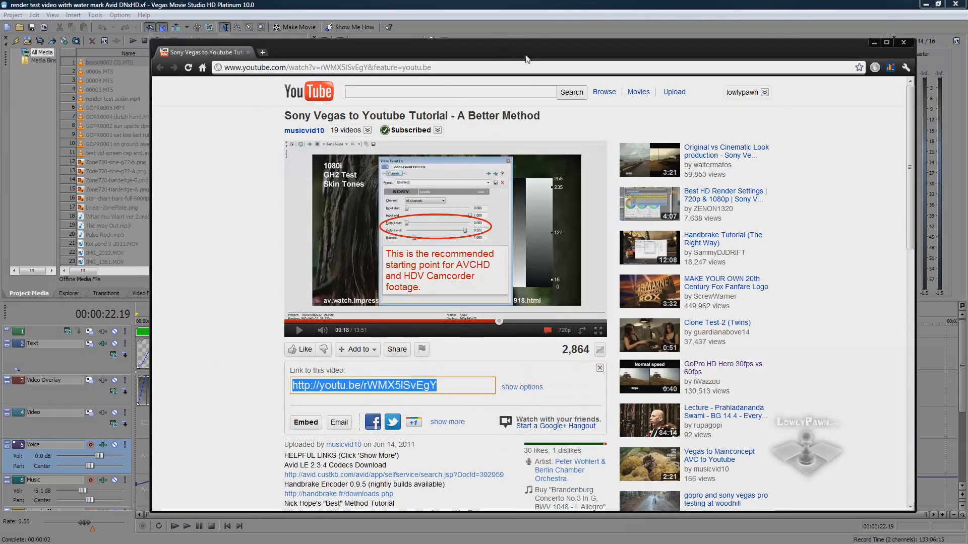
pyautogui.moveTo(513, 53); pyautogui.dragTo(0, 38)
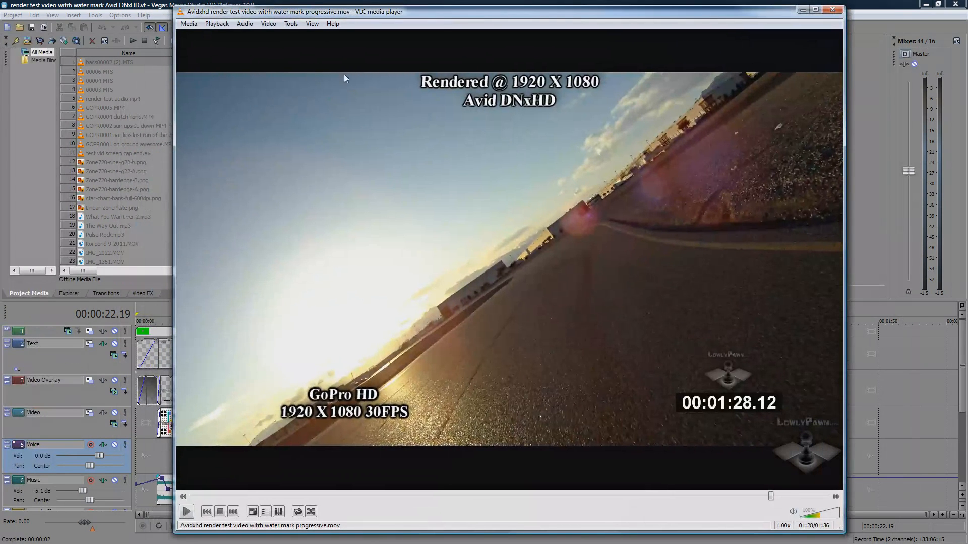
# - Inspect the Avid DNxHD progressive render full screen at the ending screen capture, dark Lumix GH1, rock carving and road footage sections
pyautogui.moveTo(449, 19); pyautogui.dragTo(438, 21)
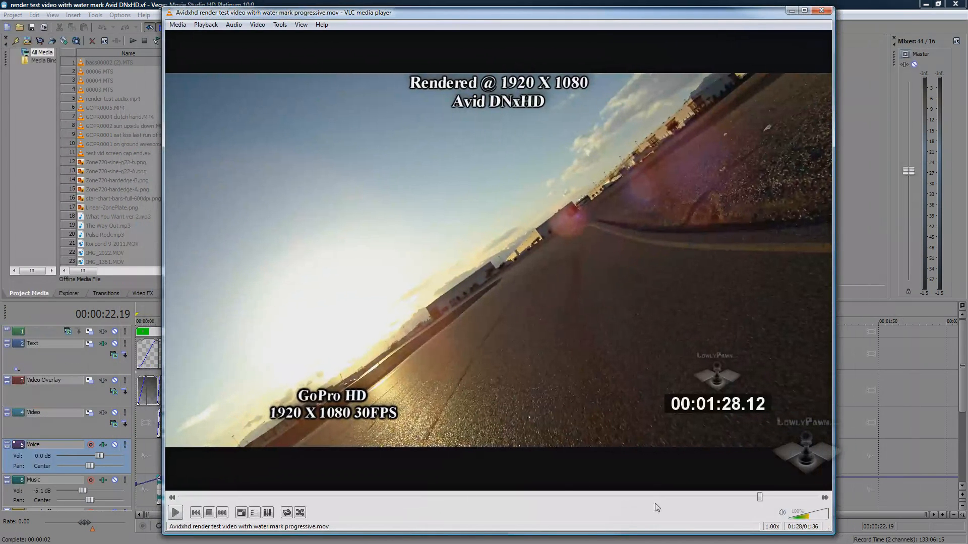
pyautogui.click(768, 498)
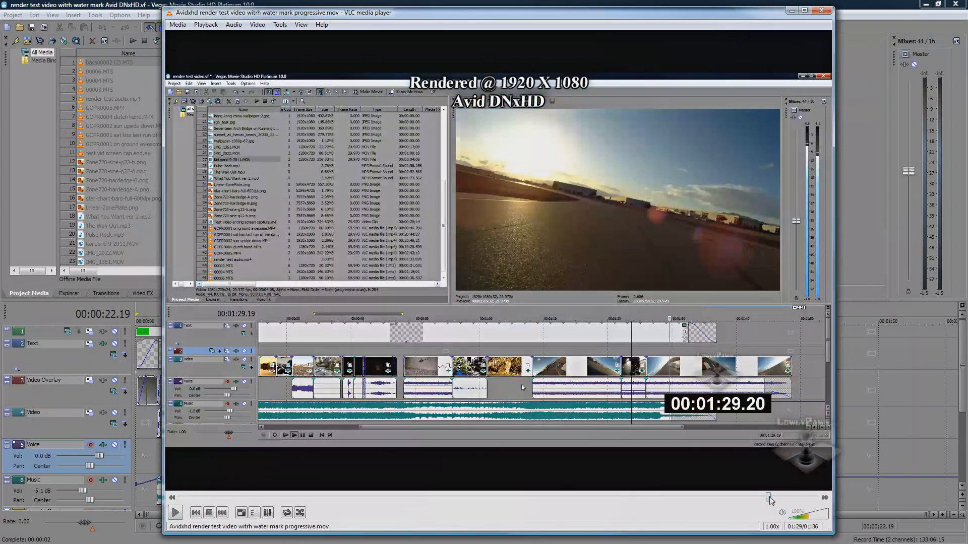
pyautogui.click(241, 513)
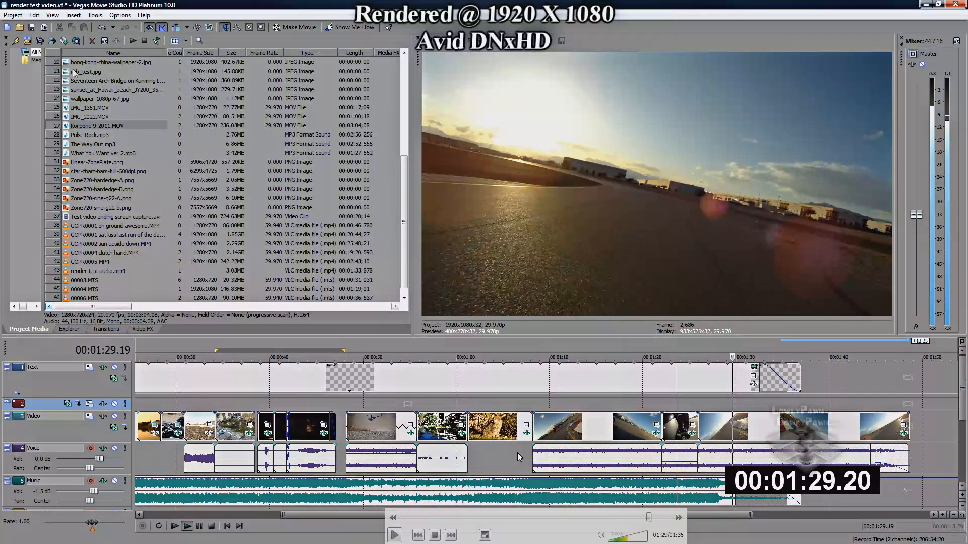
pyautogui.click(530, 517)
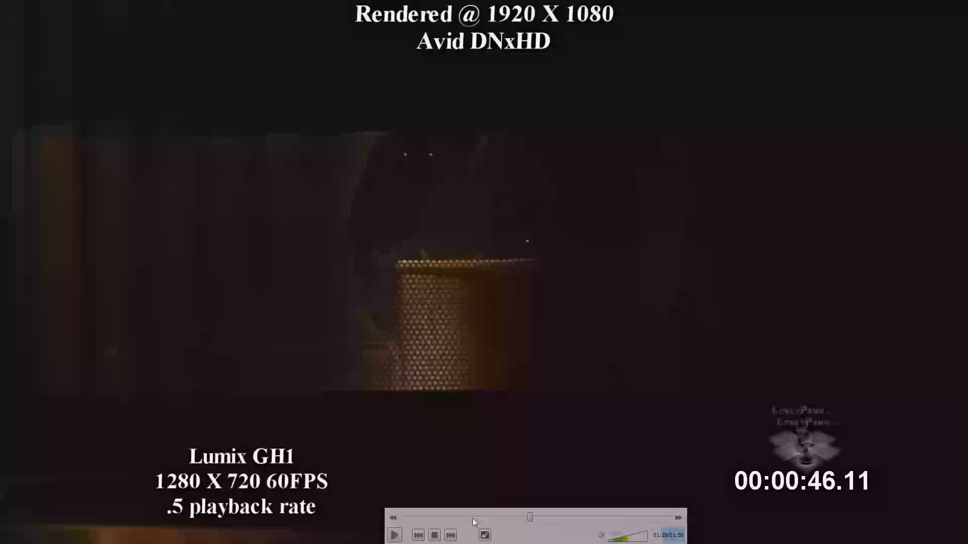
pyautogui.click(468, 518)
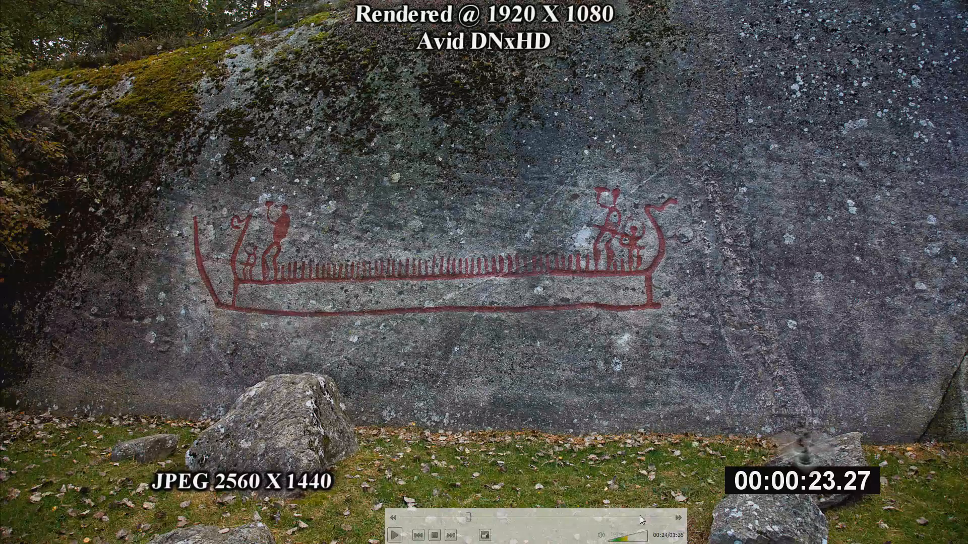
pyautogui.click(640, 517)
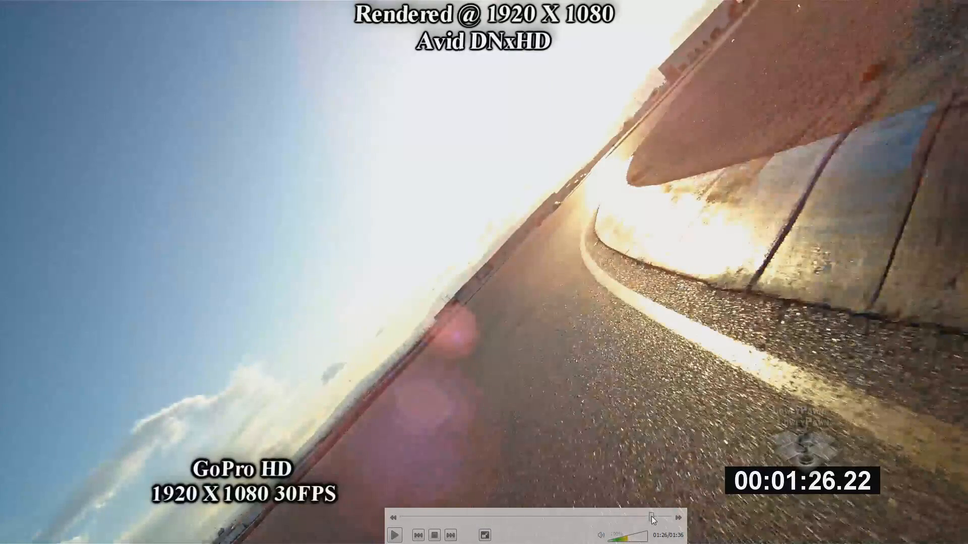
pyautogui.click(652, 517)
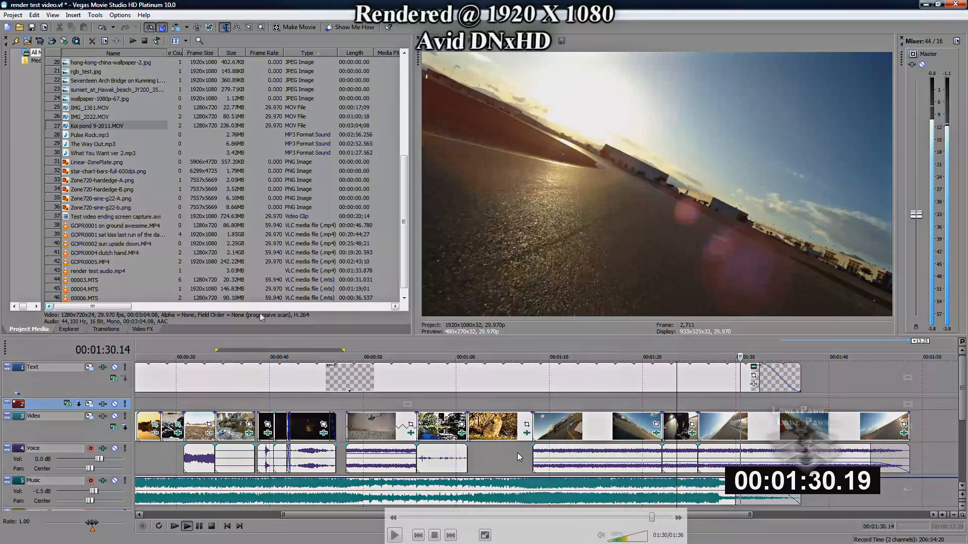
# - Check the Avid DNxHD render's zone plate and ending screen-capture sections, leave full screen and move the player out of view
pyautogui.click(431, 517)
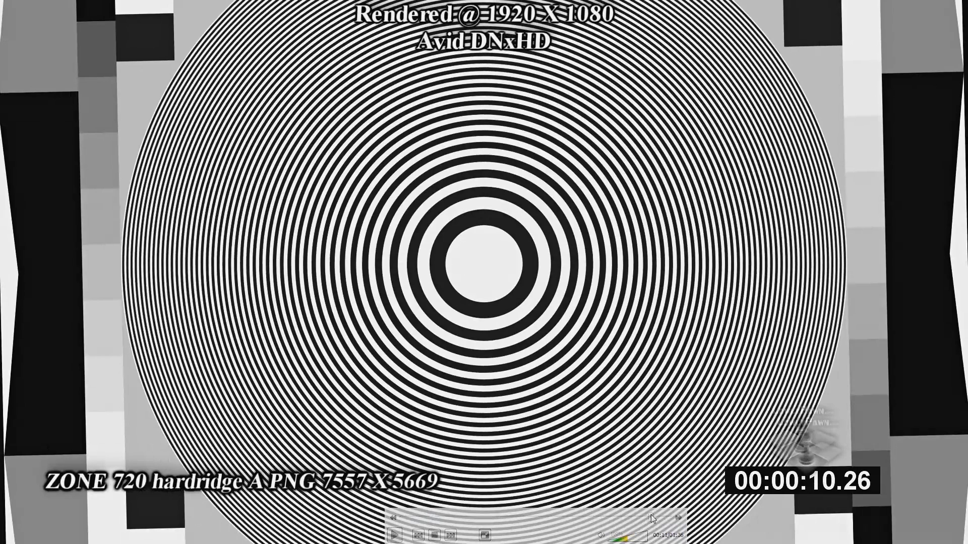
pyautogui.click(651, 517)
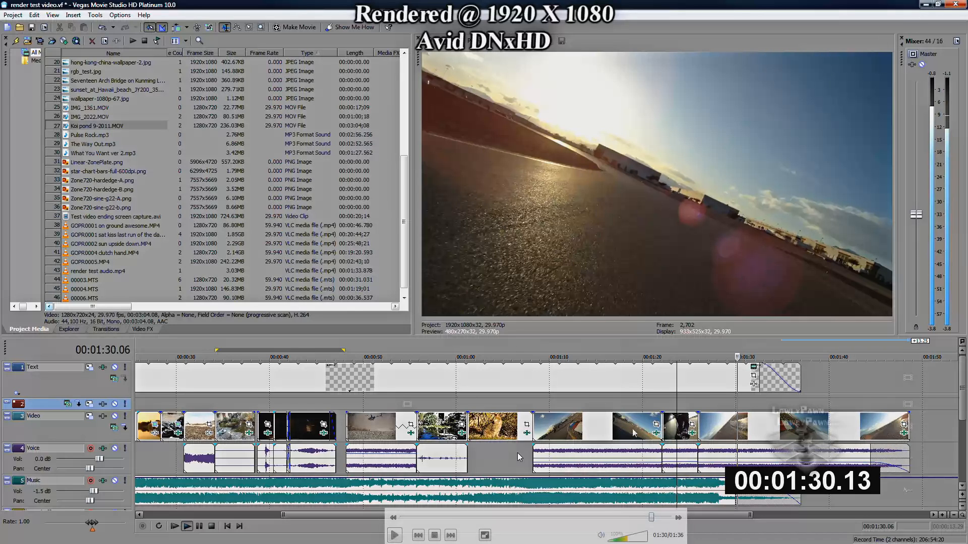
pyautogui.click(485, 535)
pyautogui.moveTo(597, 18)
pyautogui.mouseDown()
pyautogui.moveTo(665, 19)
pyautogui.moveTo(606, 19)
pyautogui.mouseUp()
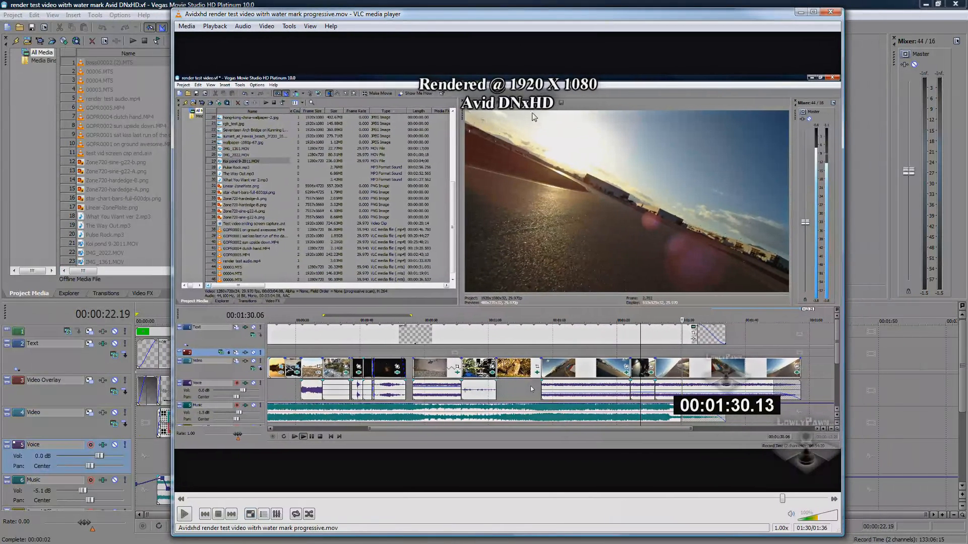
pyautogui.moveTo(587, 15); pyautogui.dragTo(0, 5)
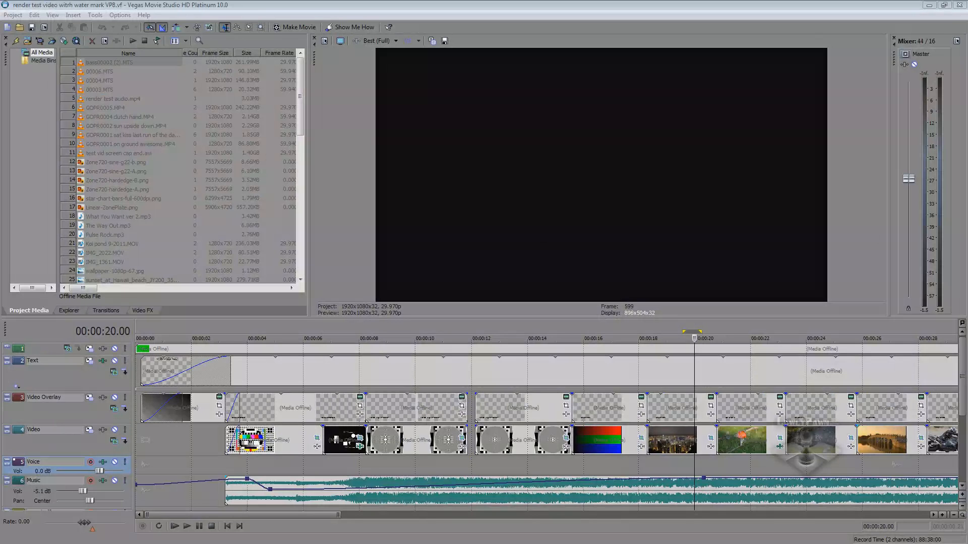
# - Bring up the VP8 Wikipedia, WebM Project and Optima SC codec pages, and highlight the Win64 note beside the codec download
pyautogui.moveTo(0, 76); pyautogui.dragTo(483, 44)
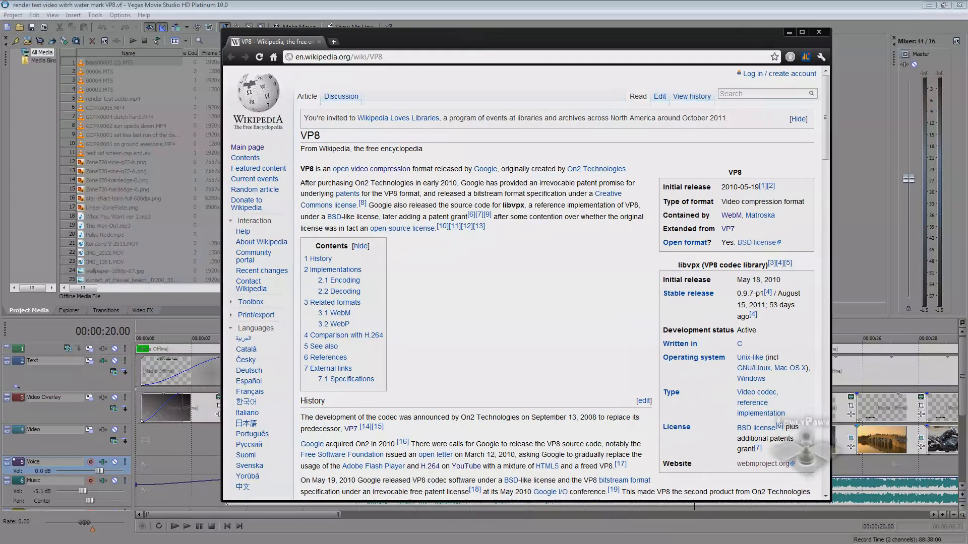
pyautogui.moveTo(0, 83); pyautogui.dragTo(553, 62)
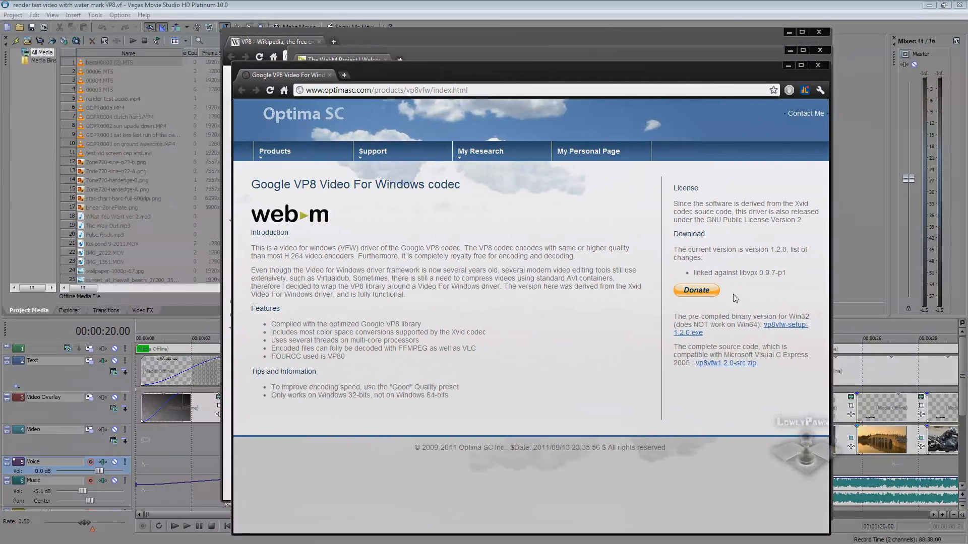
pyautogui.moveTo(684, 325); pyautogui.dragTo(737, 326)
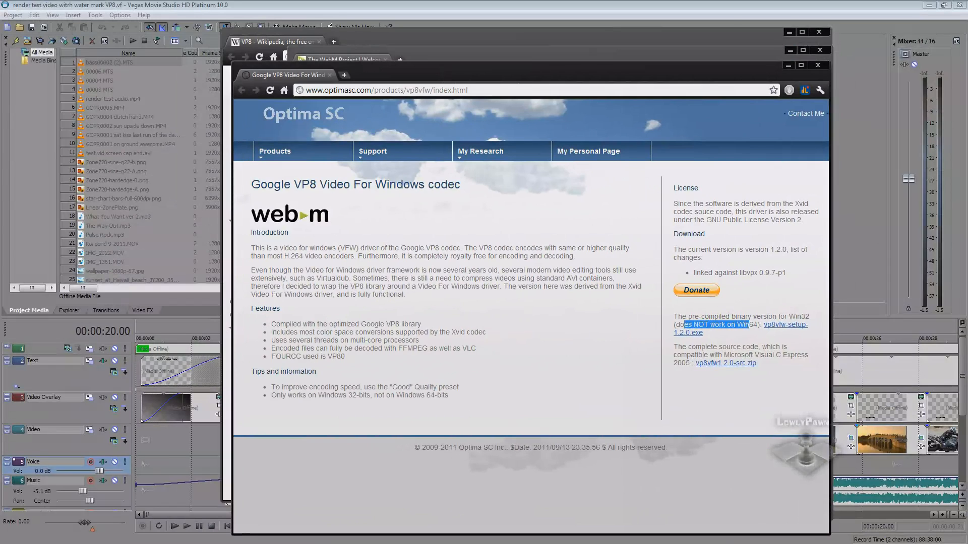
pyautogui.click(731, 336)
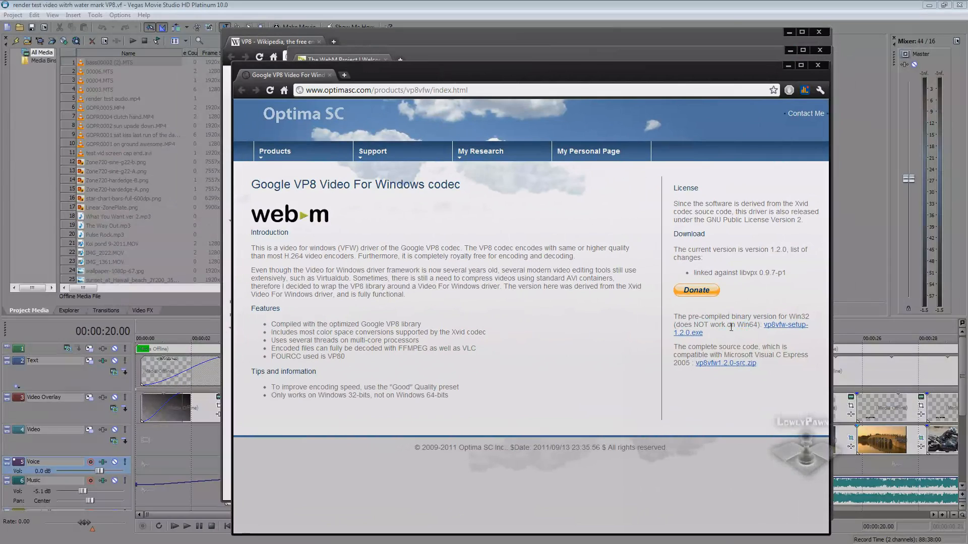
pyautogui.moveTo(676, 325); pyautogui.dragTo(753, 326)
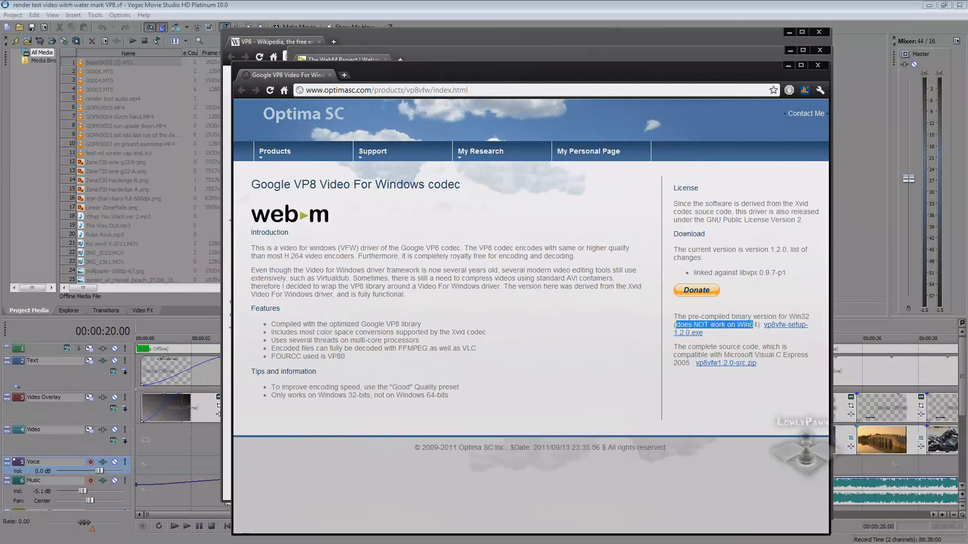
pyautogui.click(720, 326)
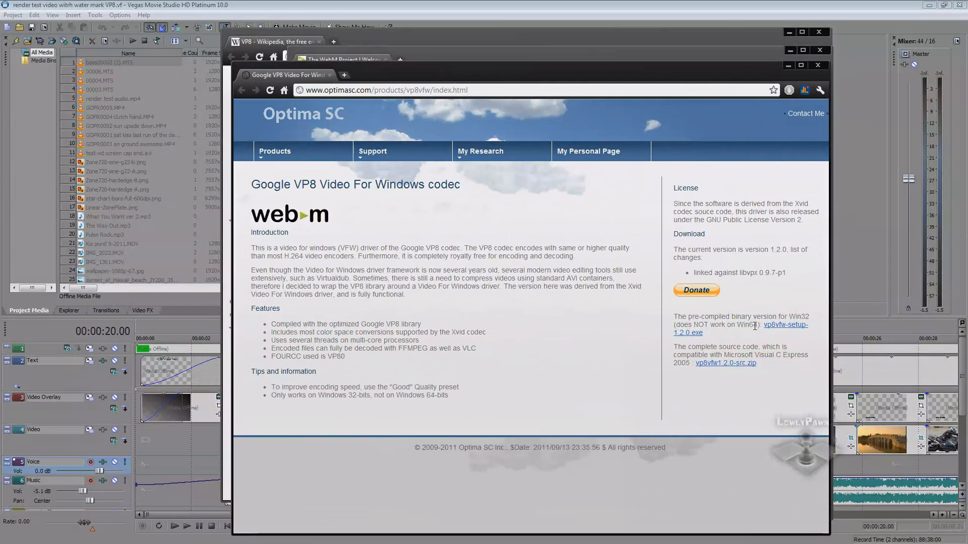
pyautogui.moveTo(530, 79); pyautogui.dragTo(513, 78)
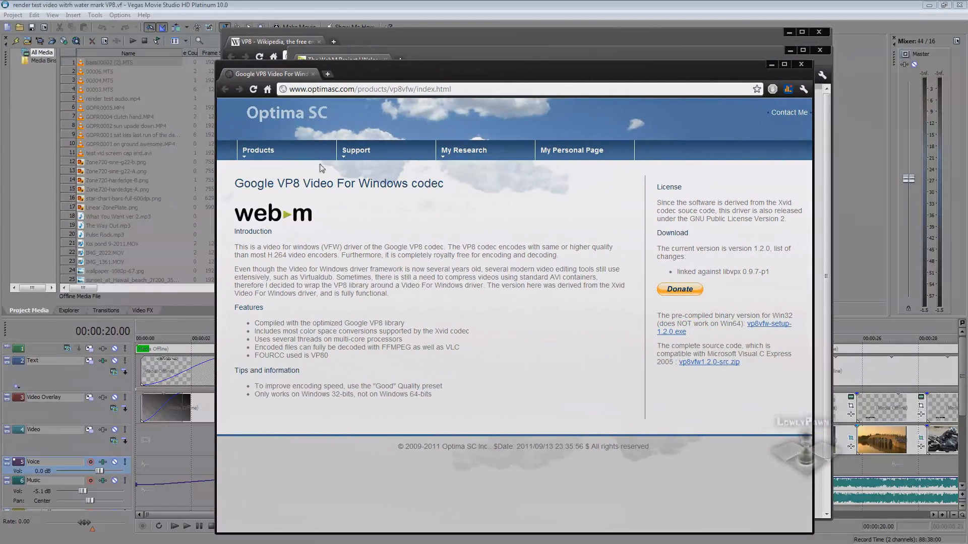
# - Play the "VP8 - CBR 10mil MP3 audio - good results.avi" YouTube video full screen and inspect its test chart, zone plate, koi pond and dark scenes
pyautogui.moveTo(0, 116); pyautogui.dragTo(593, 36)
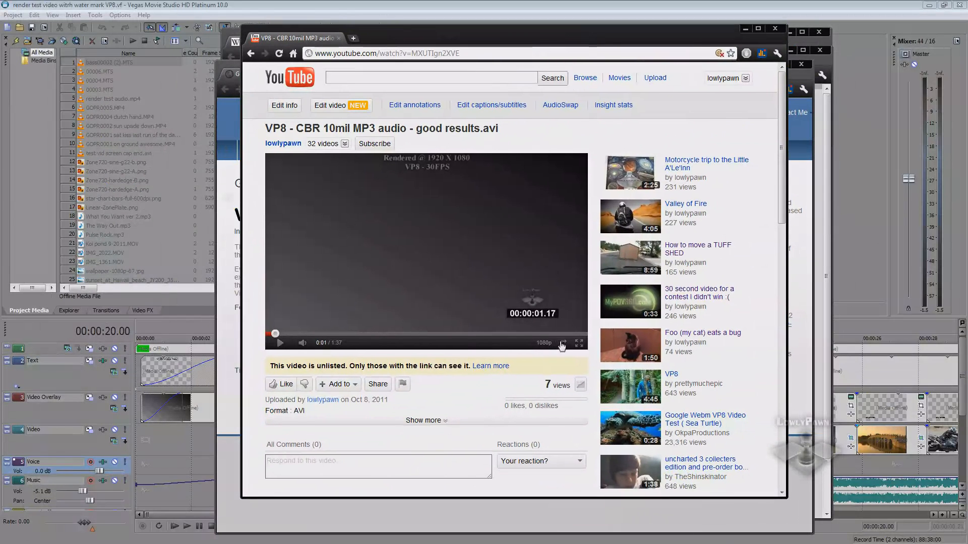
pyautogui.click(280, 345)
pyautogui.click(579, 343)
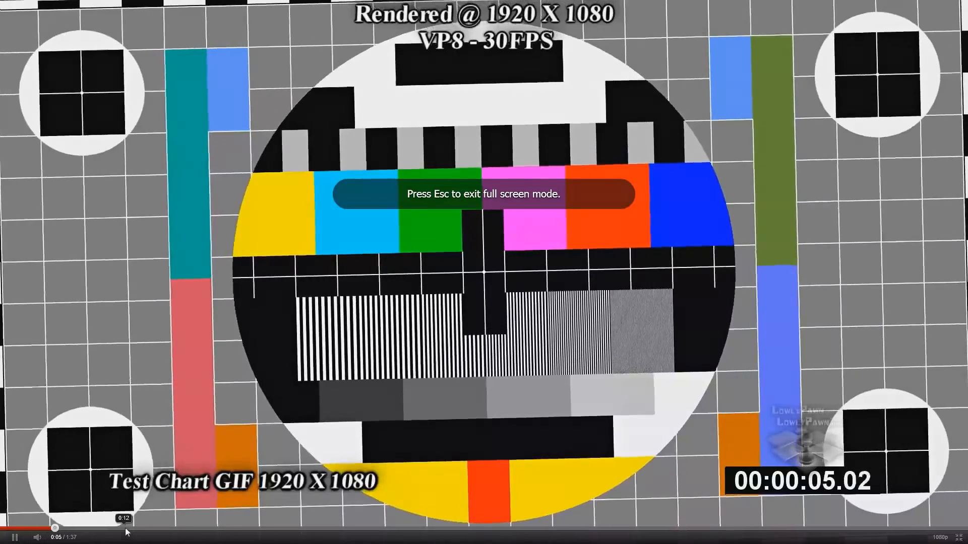
pyautogui.click(126, 529)
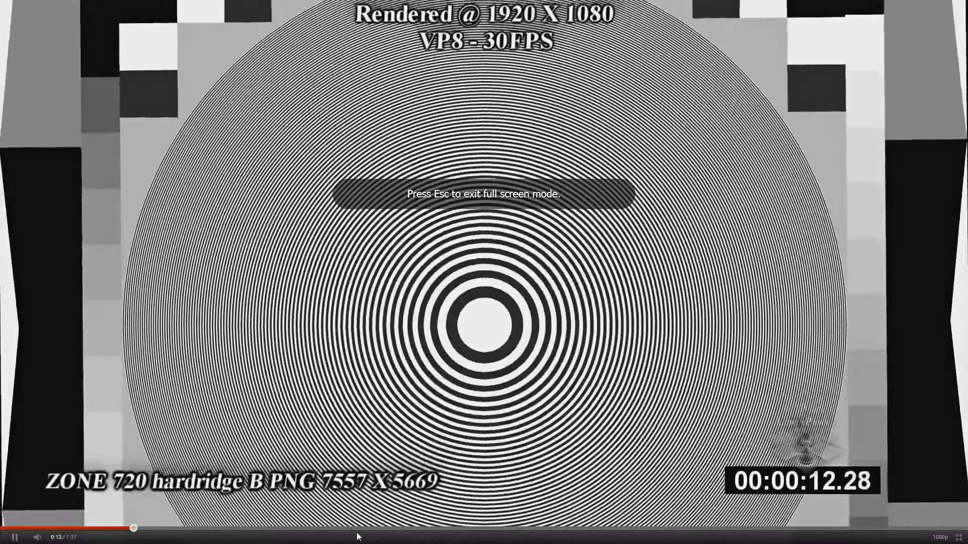
pyautogui.click(351, 530)
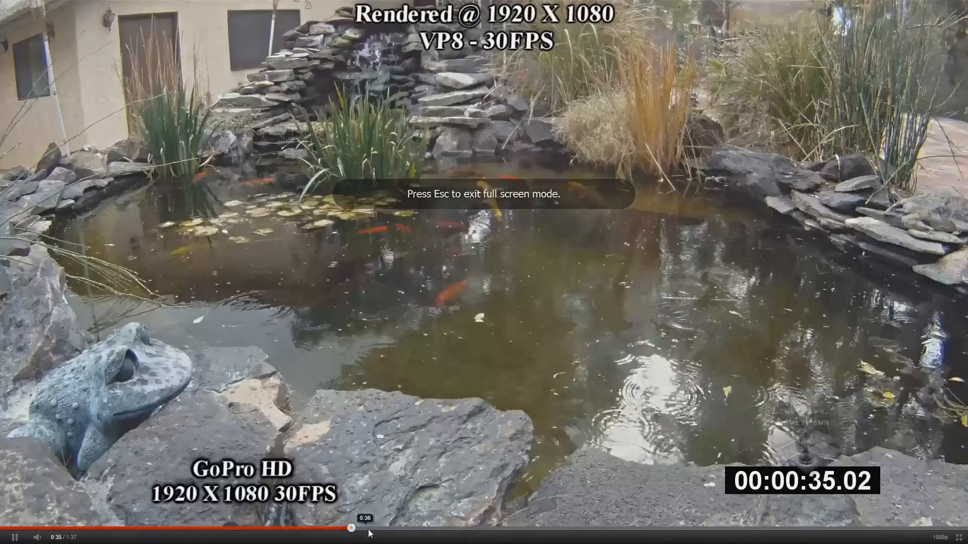
pyautogui.click(459, 528)
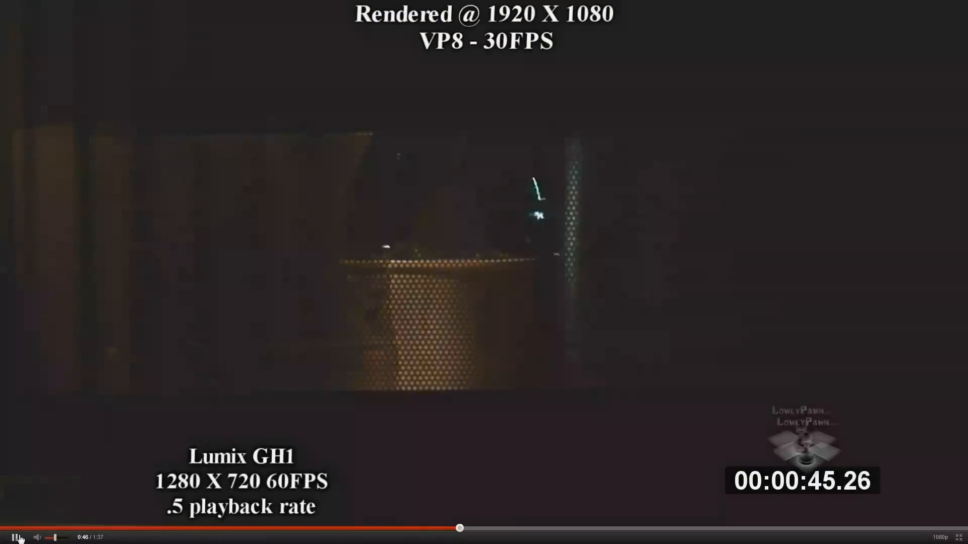
# - Inspect the VP8 video's helicopter, tilted track and ending screen-capture sections, and leave full screen
pyautogui.click(523, 528)
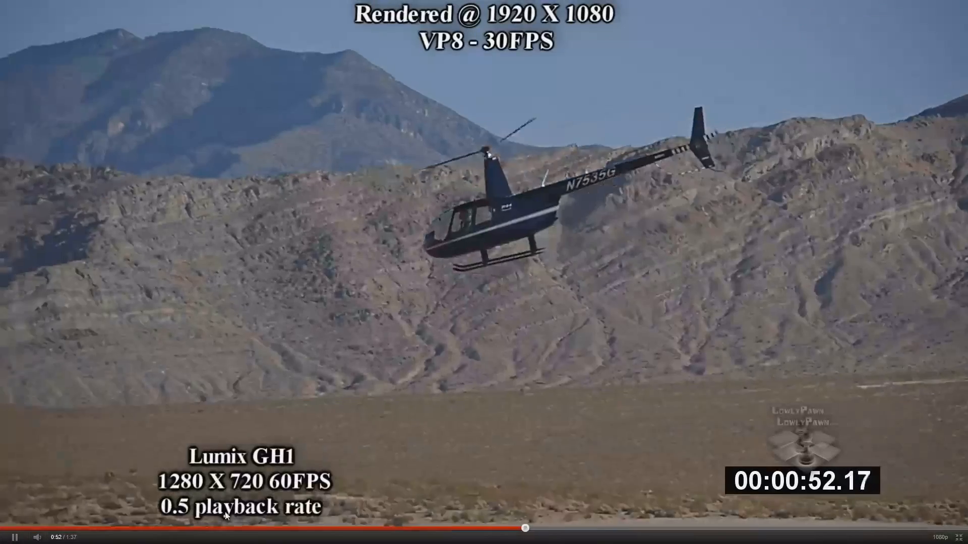
pyautogui.press('space')
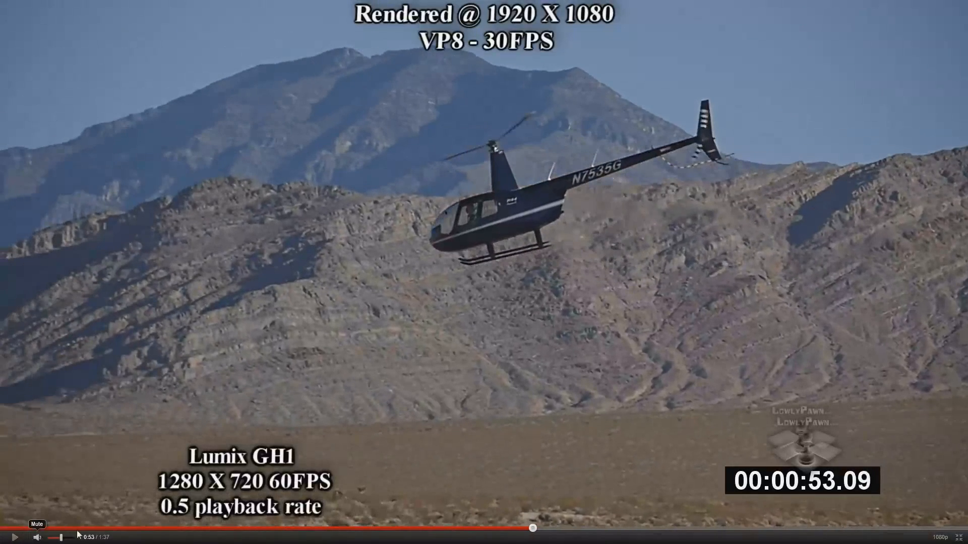
pyautogui.click(575, 528)
pyautogui.click(697, 528)
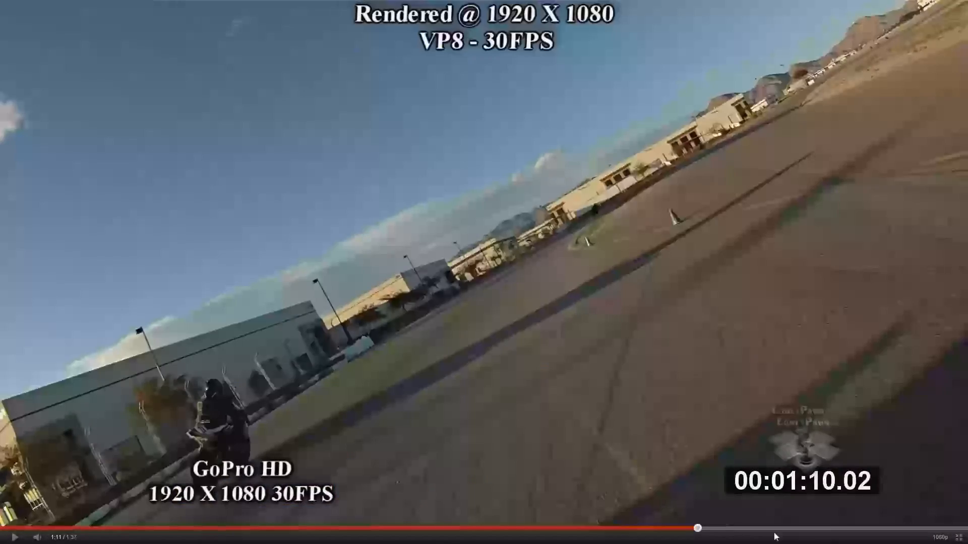
pyautogui.click(890, 528)
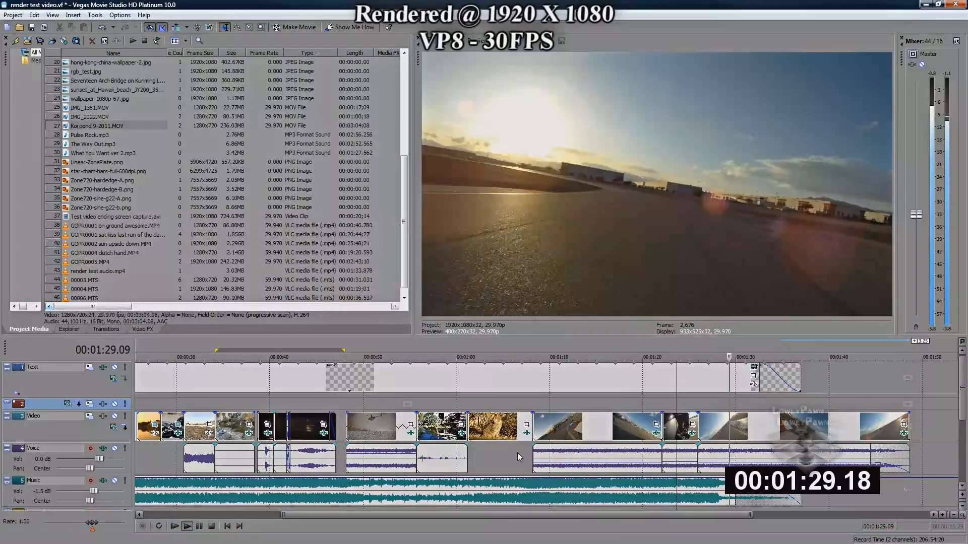
pyautogui.click(959, 537)
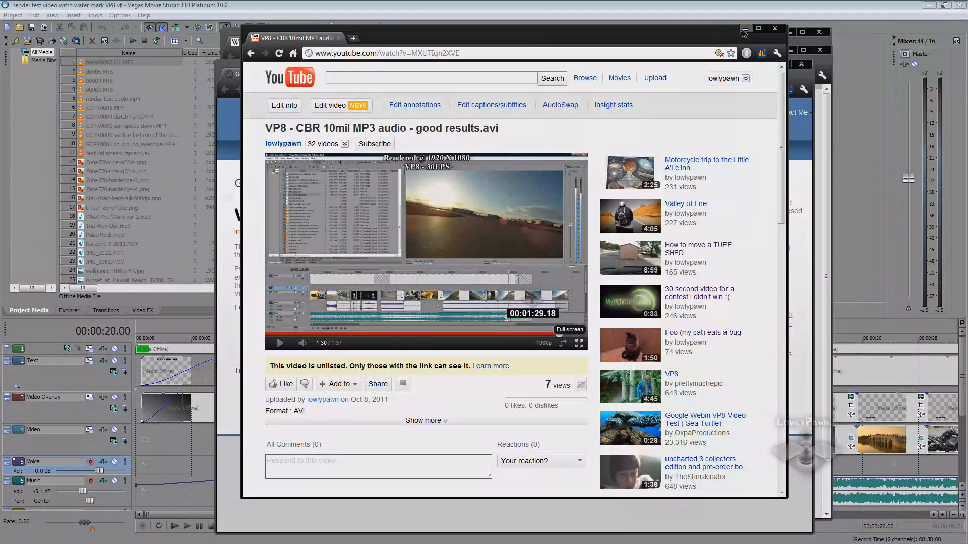
# - Minimize the YouTube, Optima SC, WebM Project and Wikipedia windows to return to the VP8 project in Vegas Movie Studio
pyautogui.click(745, 30)
pyautogui.click(761, 62)
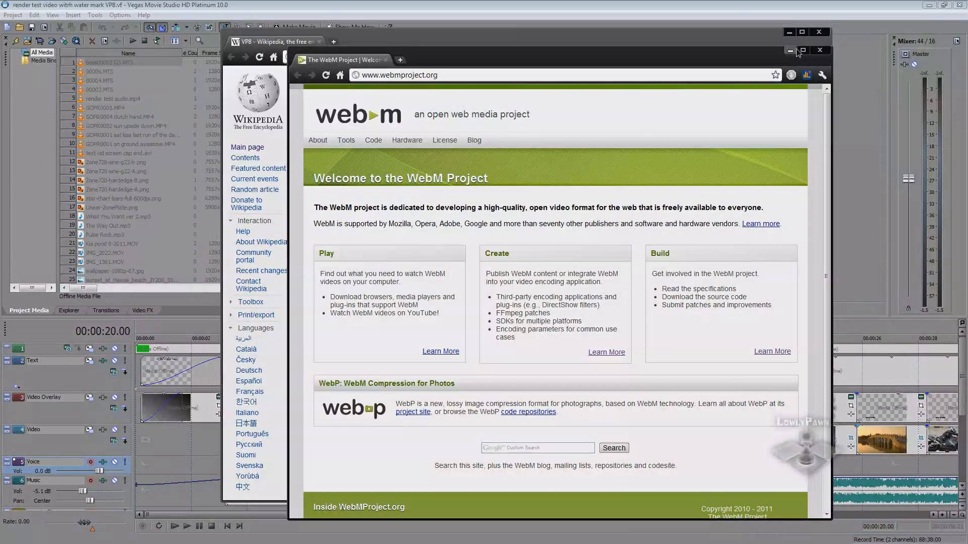
pyautogui.click(791, 50)
pyautogui.click(789, 31)
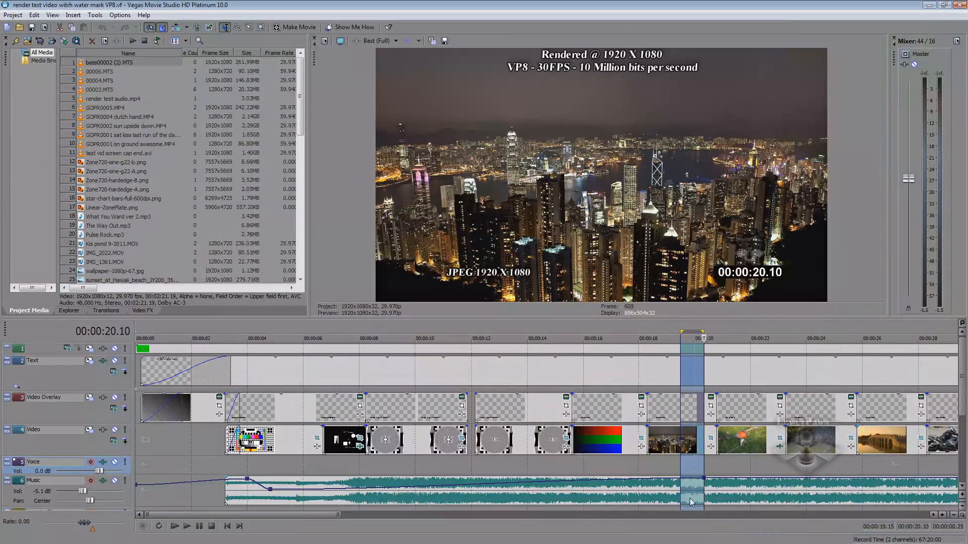
# - Start a Video for Windows render of the project and open the custom settings of the VP8 + mp3 test template
pyautogui.click(14, 17)
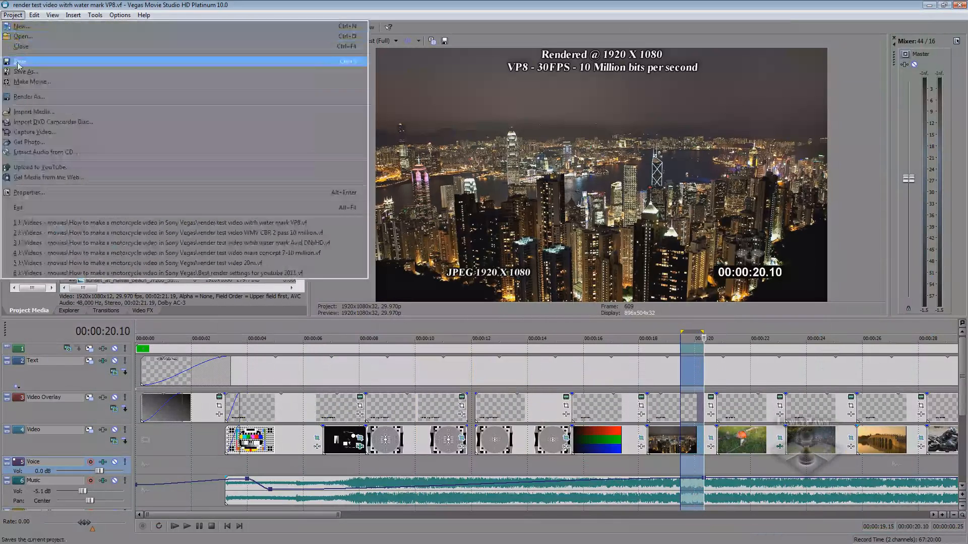
pyautogui.click(25, 98)
pyautogui.click(882, 441)
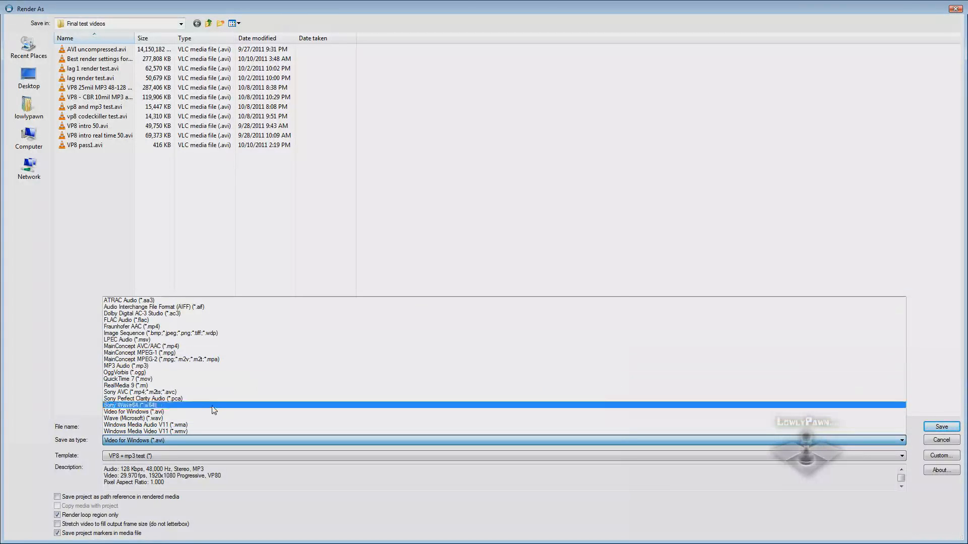
pyautogui.click(149, 413)
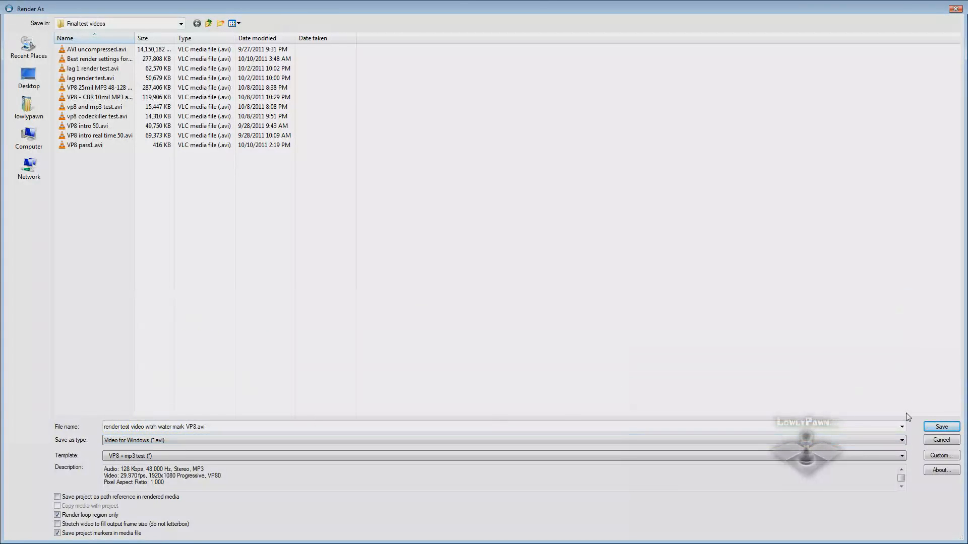
pyautogui.click(941, 457)
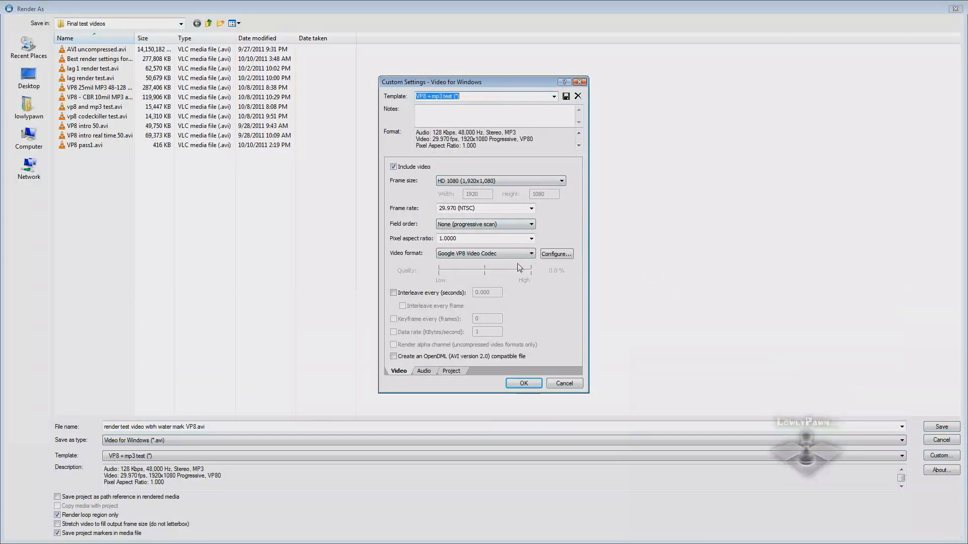
# - Try the Lagarith Lossless Codec as the video format and return to the Google VP8 Video Codec
pyautogui.click(531, 254)
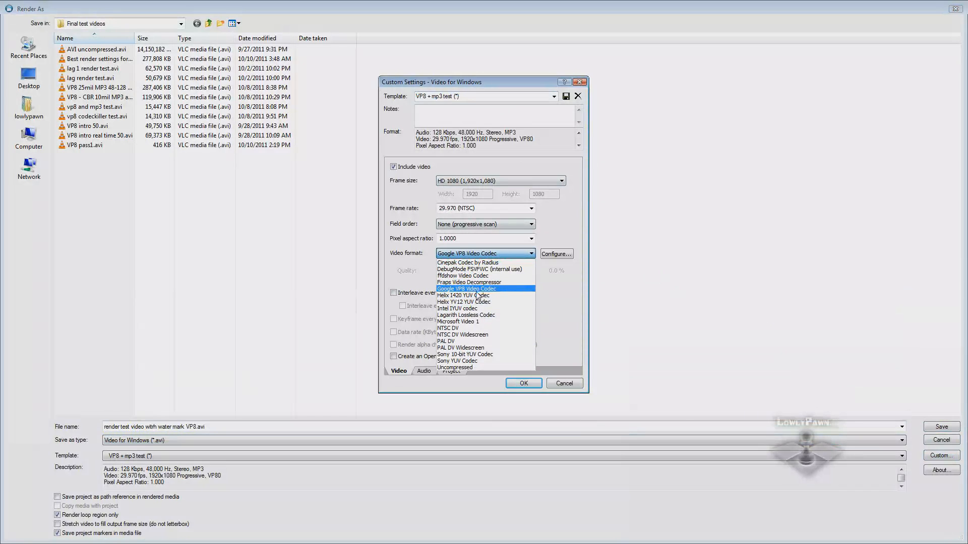
pyautogui.click(468, 315)
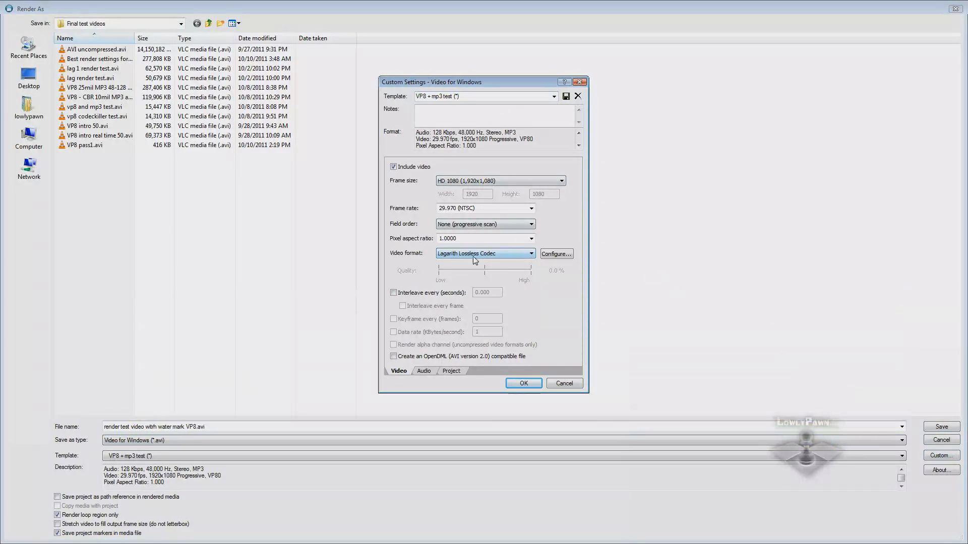
pyautogui.click(533, 255)
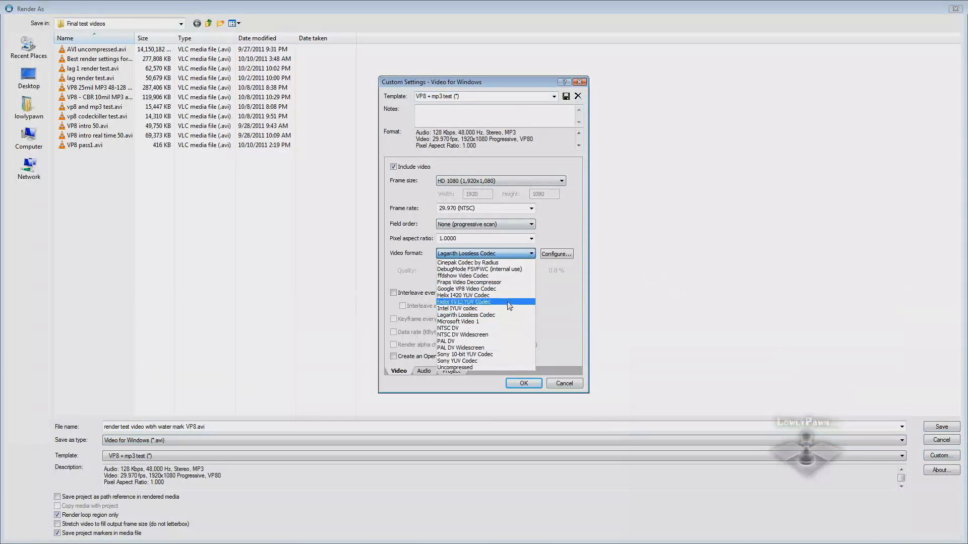
pyautogui.click(483, 289)
# - Set the VP8 codec's encoding type to Twopass - 1st pass and accept the configuration
pyautogui.click(557, 254)
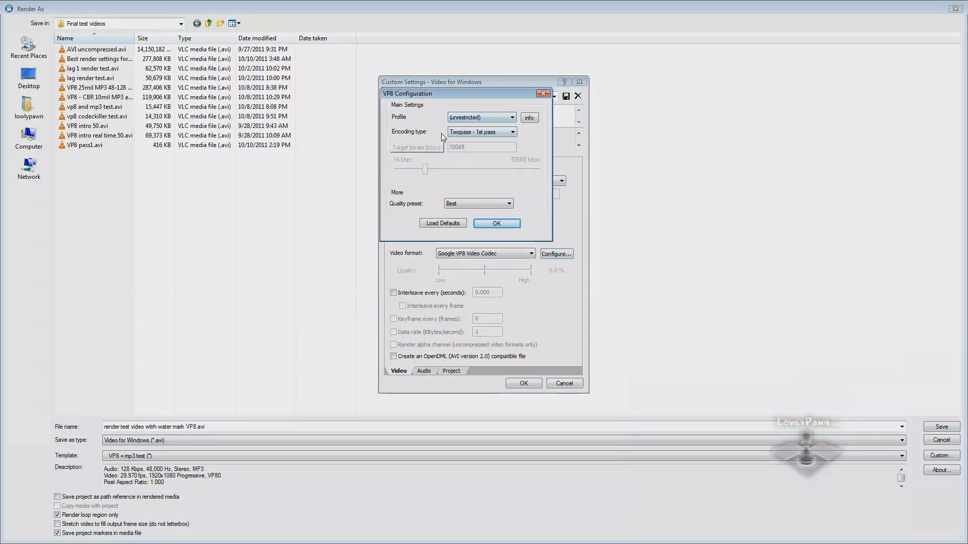
pyautogui.click(466, 132)
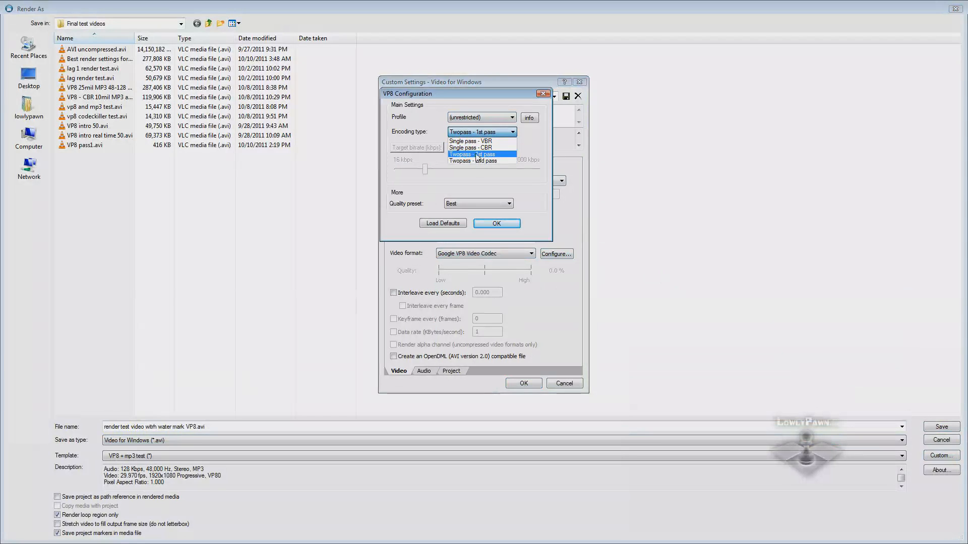
pyautogui.click(476, 157)
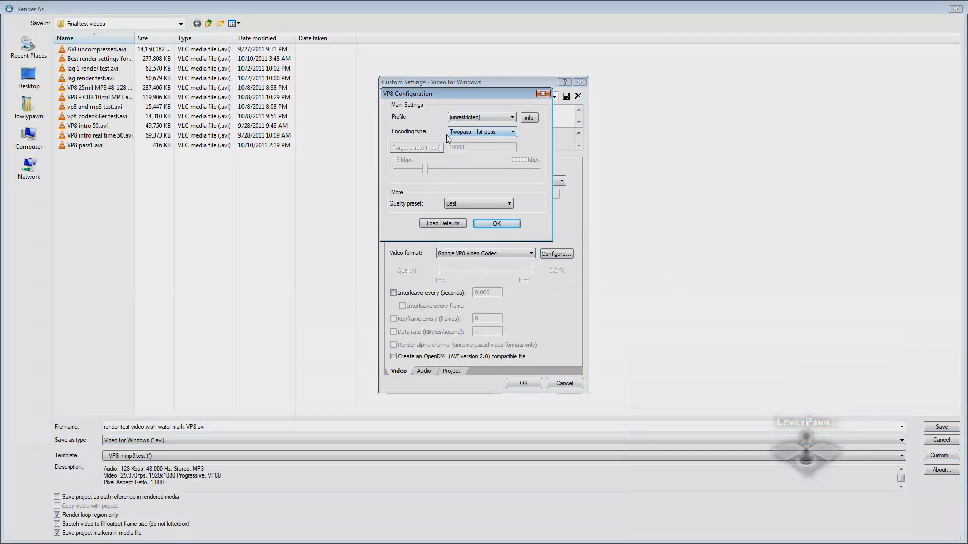
pyautogui.click(508, 135)
pyautogui.click(476, 160)
pyautogui.click(512, 132)
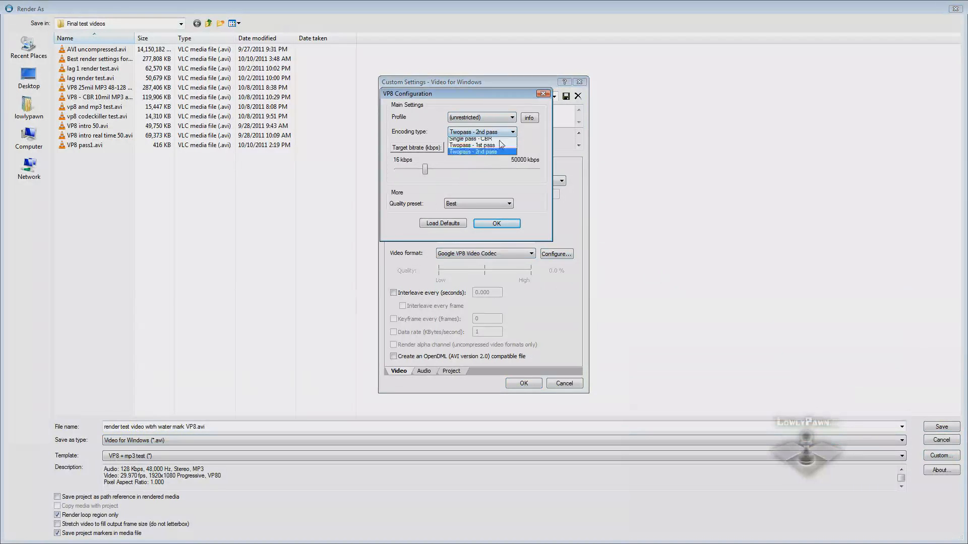
pyautogui.click(499, 145)
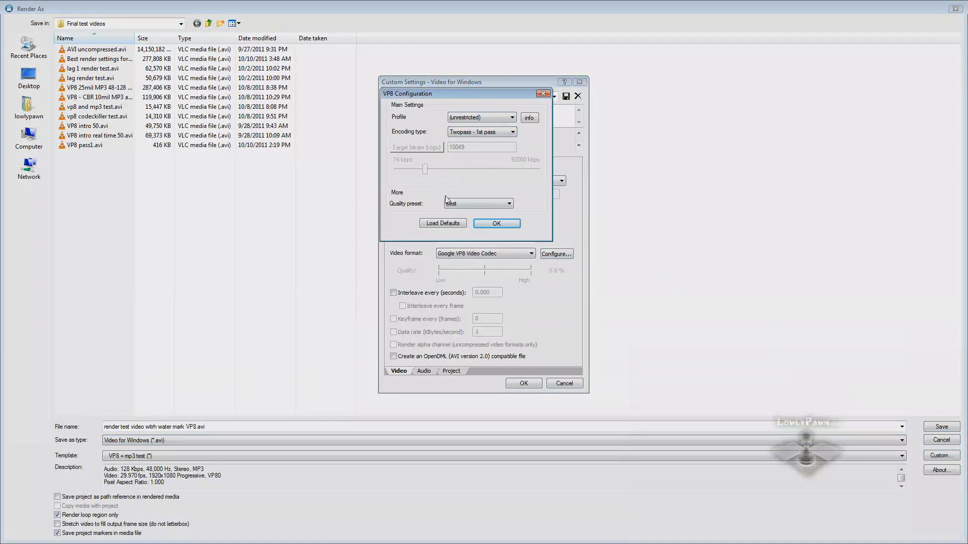
pyautogui.click(497, 223)
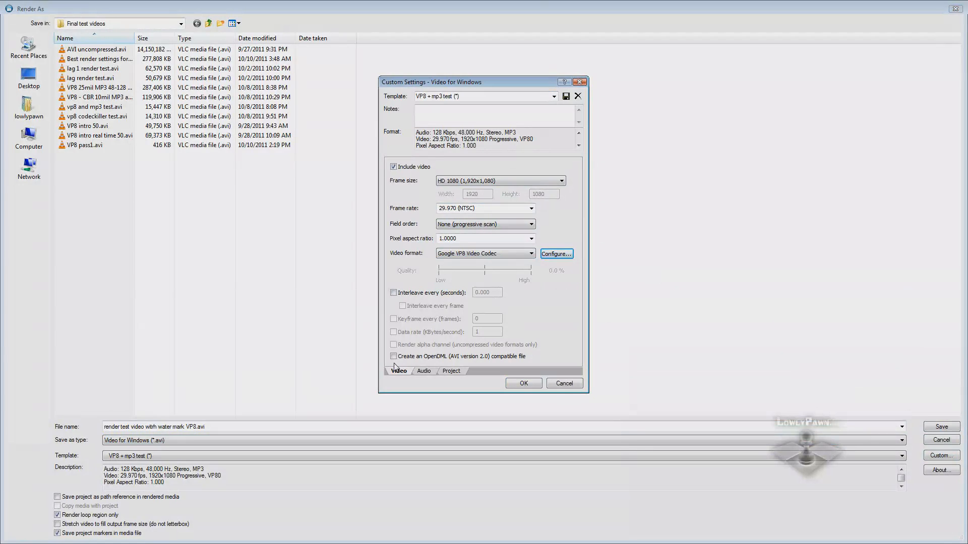
# - Try the last MPEG Layer-3 entry and PCM Uncompressed as the template's audio format
pyautogui.click(424, 371)
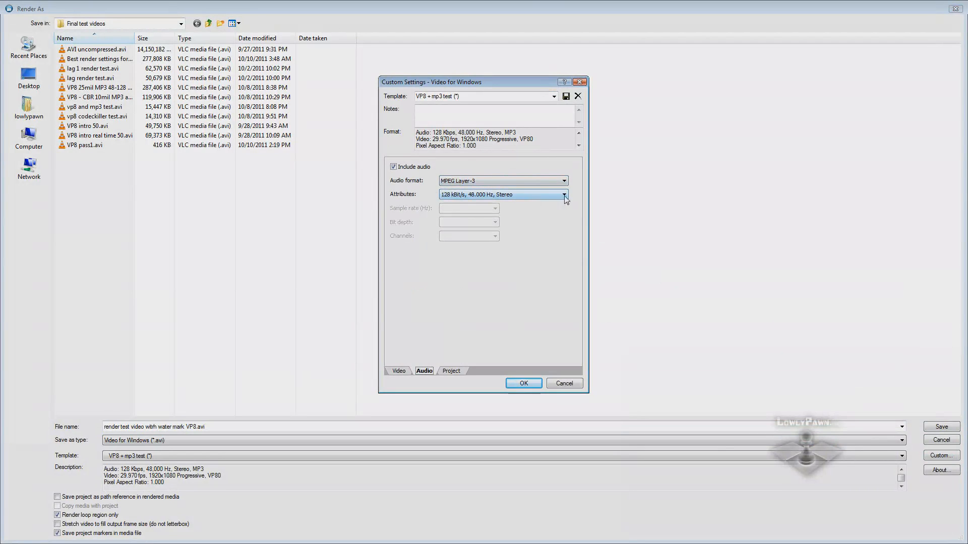
pyautogui.click(560, 181)
pyautogui.click(505, 241)
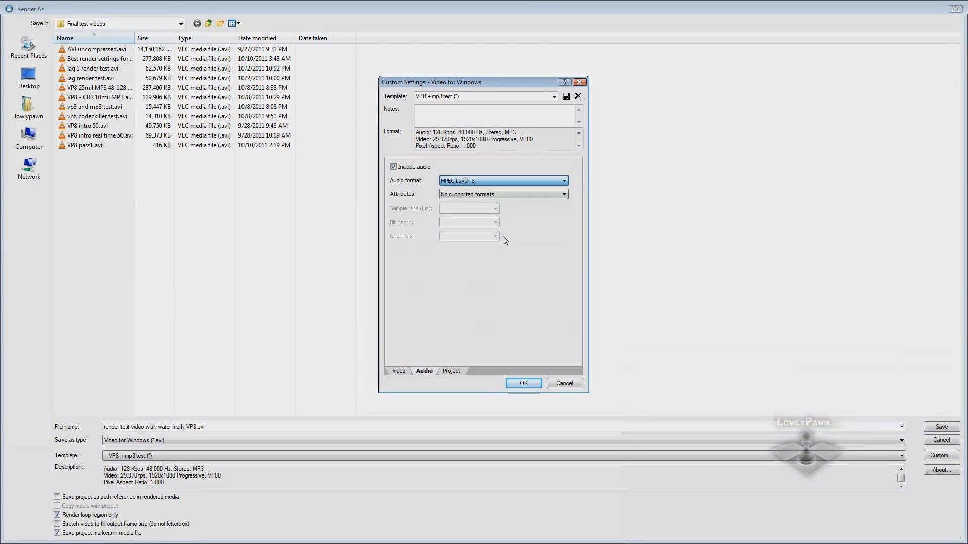
pyautogui.click(564, 181)
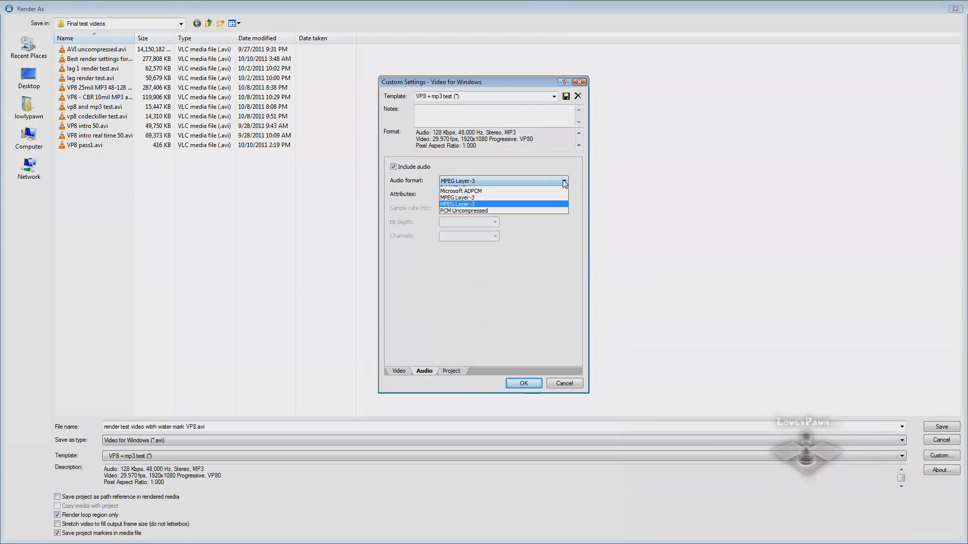
pyautogui.click(501, 237)
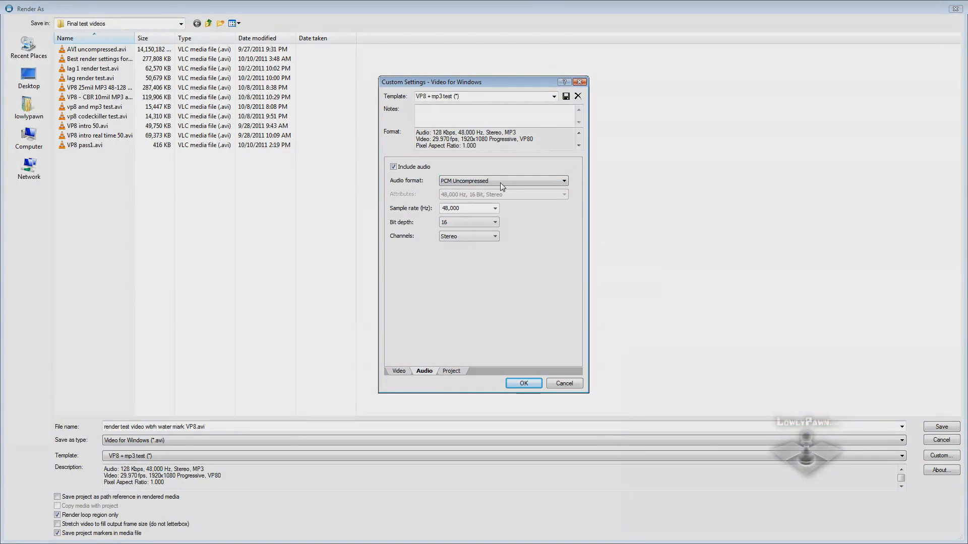
pyautogui.click(564, 182)
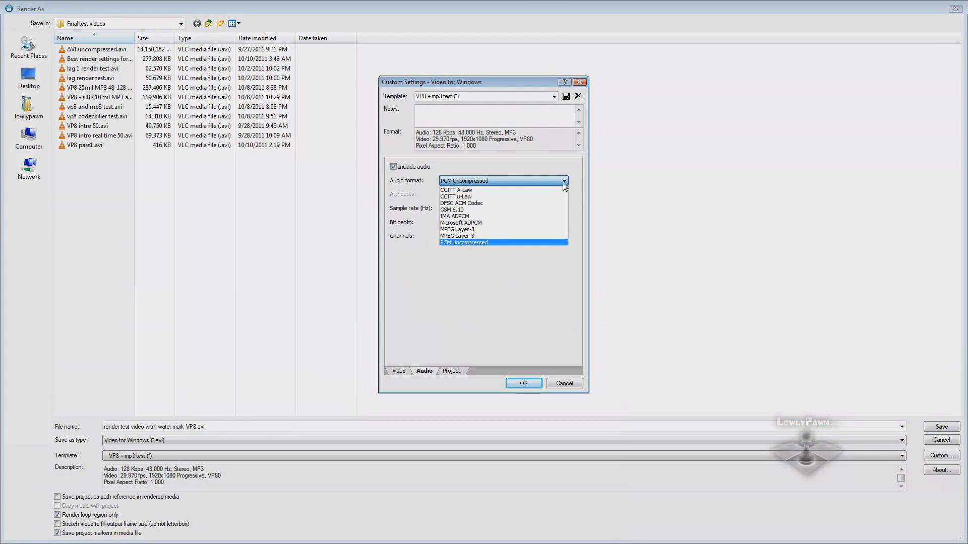
pyautogui.click(565, 182)
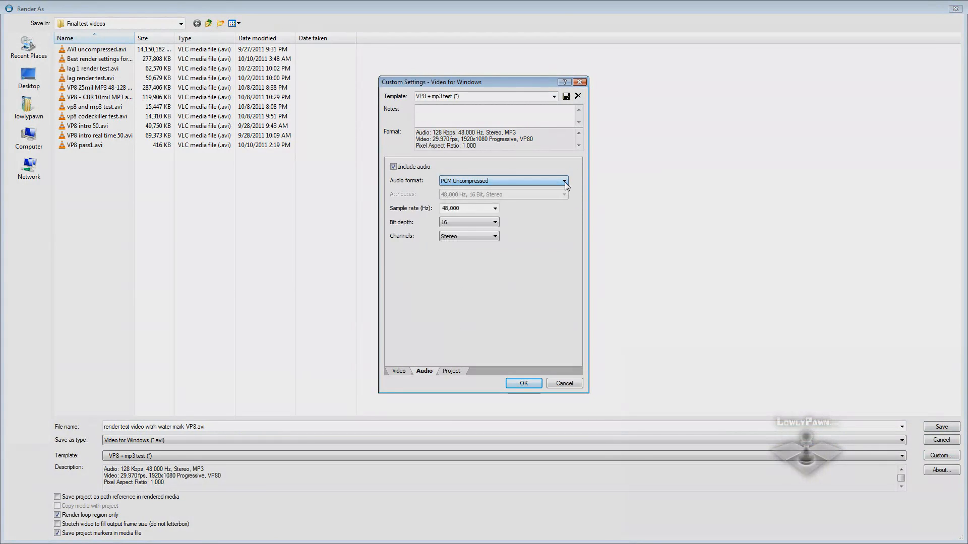
# - Set the audio format to MPEG Layer-3 at 128 kBit/s, 48,000 Hz, Stereo, and accept the custom settings
pyautogui.click(565, 183)
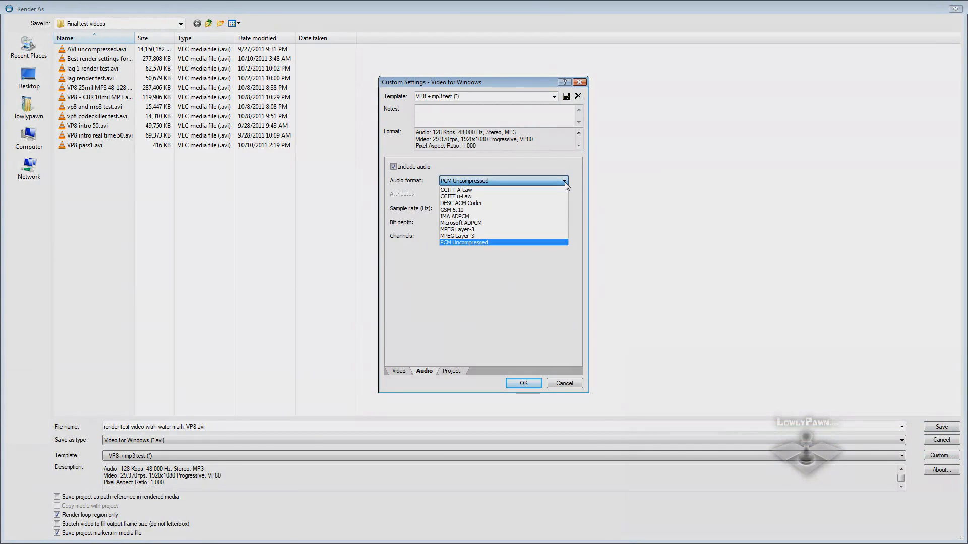
pyautogui.click(502, 238)
pyautogui.click(552, 180)
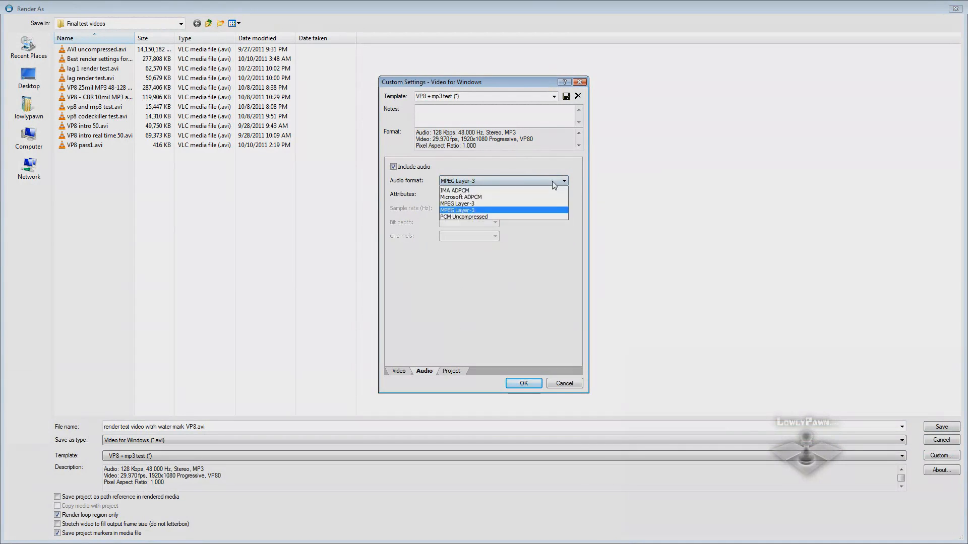
pyautogui.click(507, 229)
pyautogui.press('Tab')
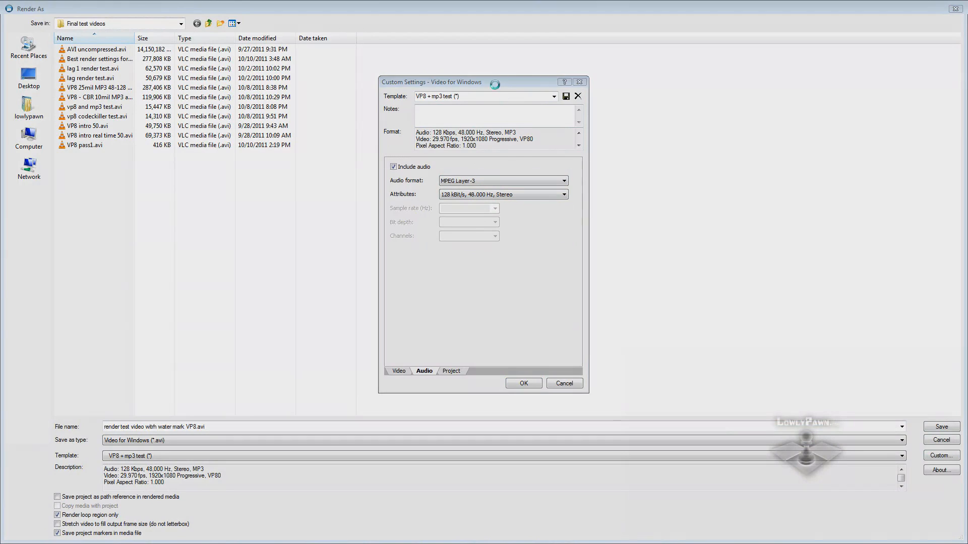
pyautogui.moveTo(493, 82); pyautogui.dragTo(495, 84)
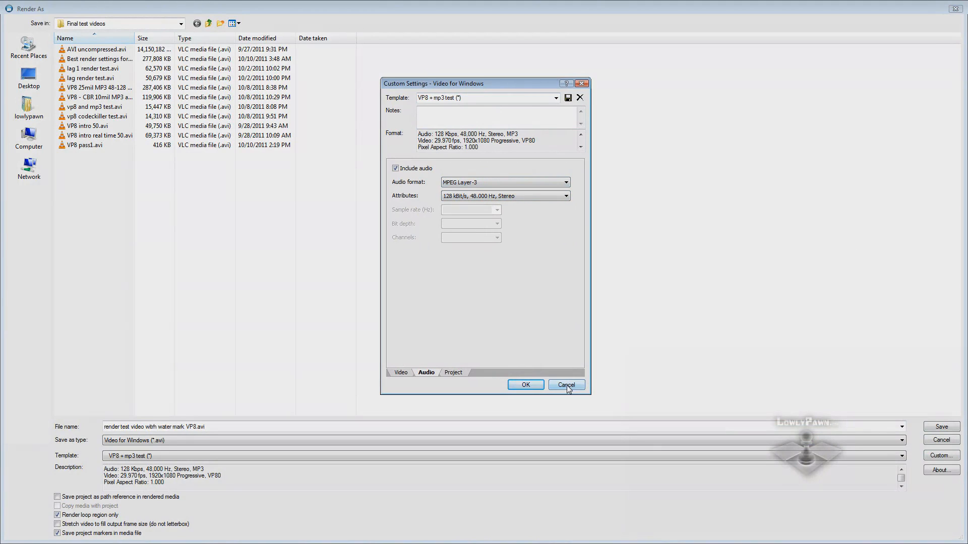
pyautogui.click(526, 385)
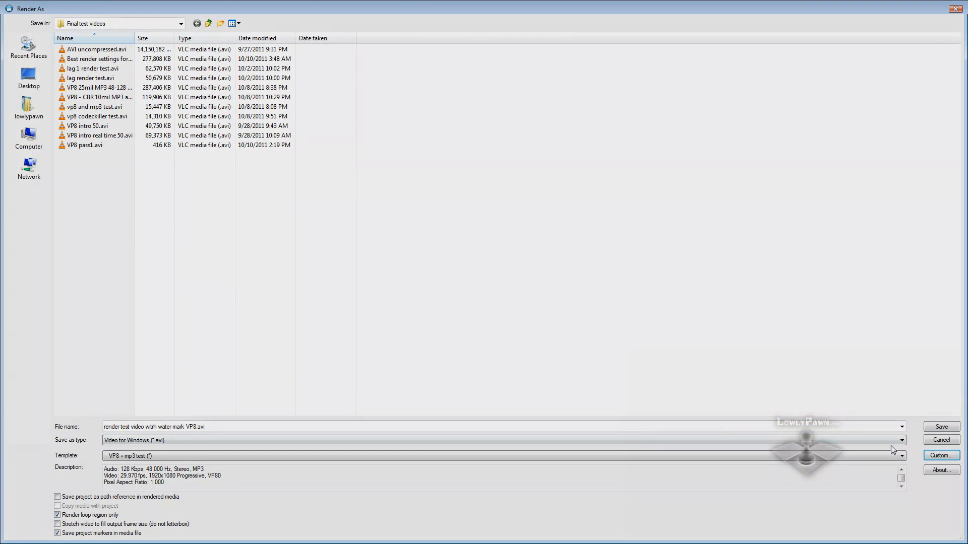
# - Check the encoding type in the template's VP8 codec configuration and close the custom settings
pyautogui.click(940, 456)
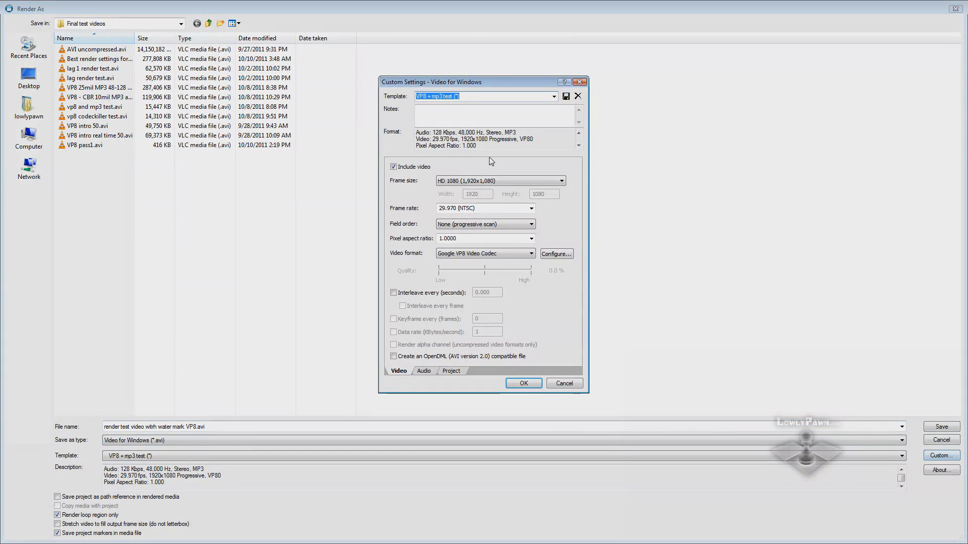
pyautogui.click(555, 254)
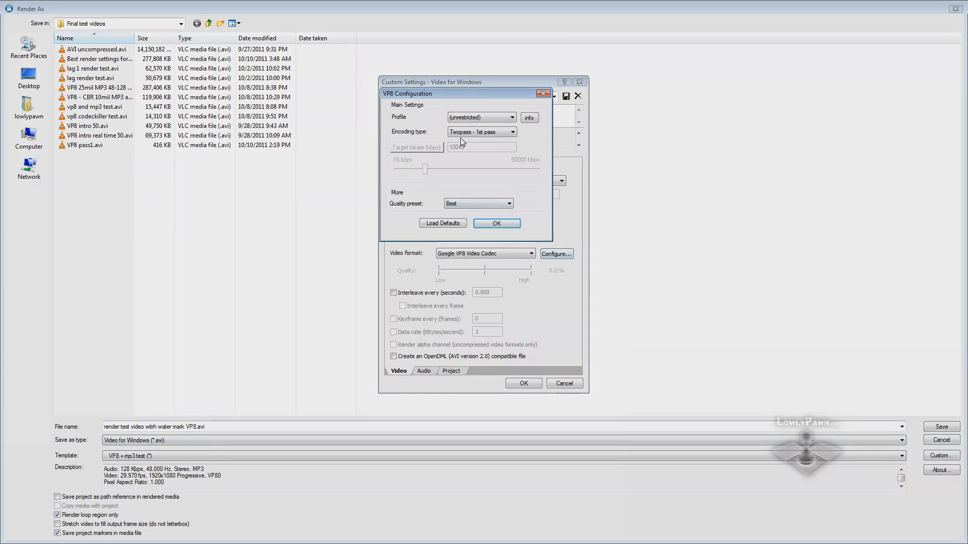
pyautogui.click(497, 224)
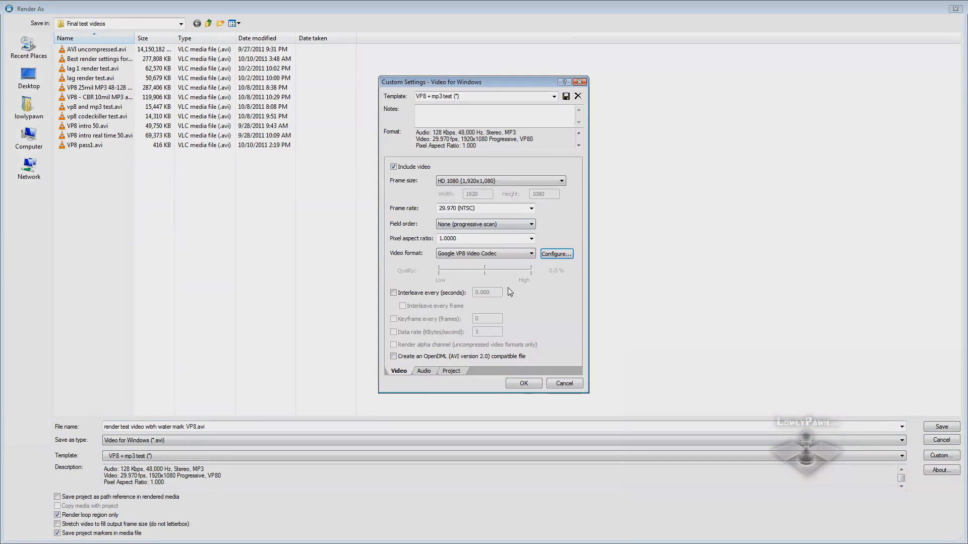
pyautogui.click(524, 384)
# - Render the first pass over the existing VP8 pass1.avi file and dismiss the finished render dialog
pyautogui.click(81, 145)
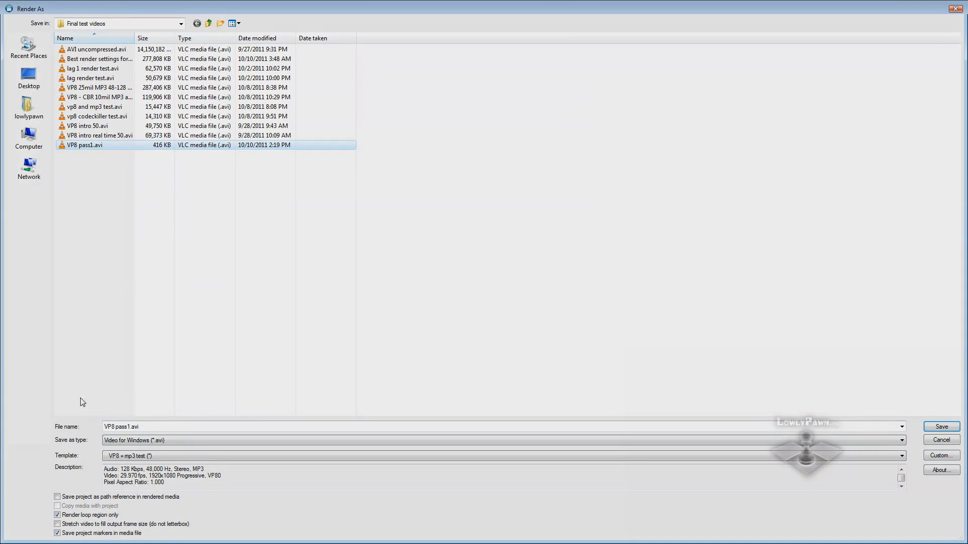
pyautogui.click(58, 534)
pyautogui.click(942, 428)
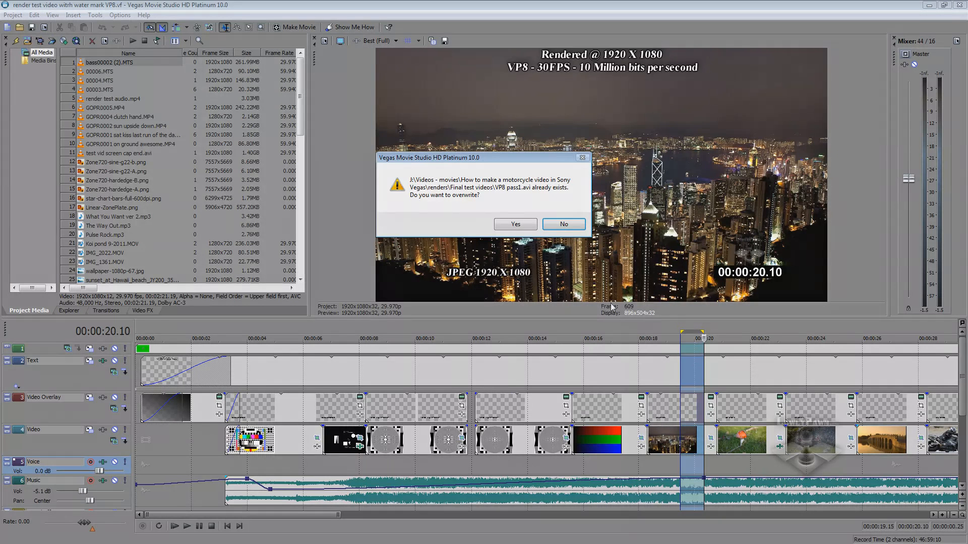
pyautogui.click(520, 227)
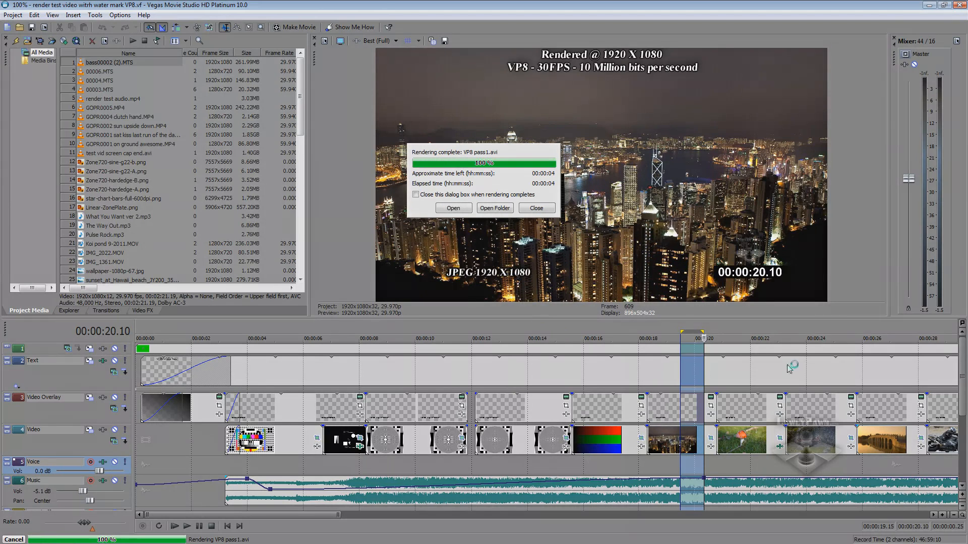
pyautogui.click(536, 208)
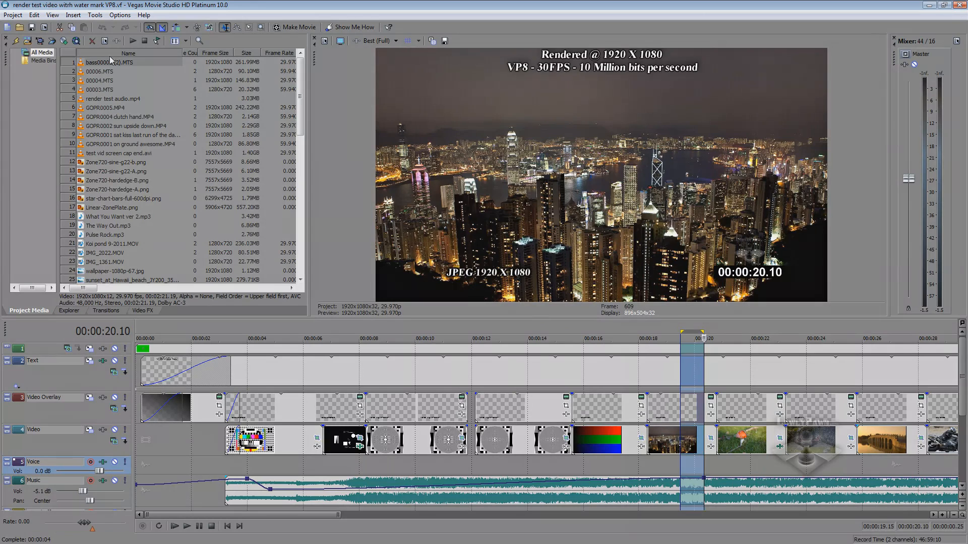
# - Set the template's VP8 codec to Twopass - 2nd pass at a target bitrate of about 10,000 kbps and accept the custom render settings
pyautogui.click(13, 15)
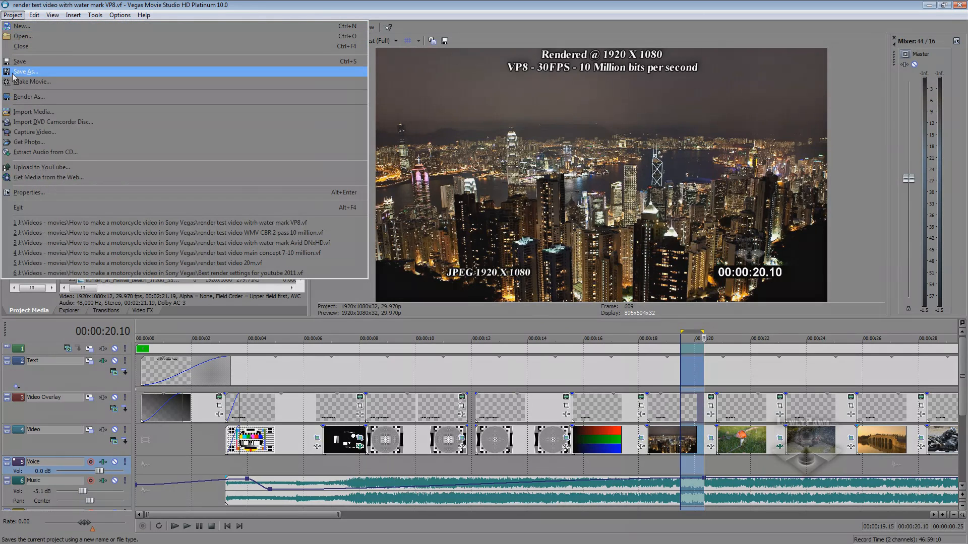
pyautogui.click(29, 97)
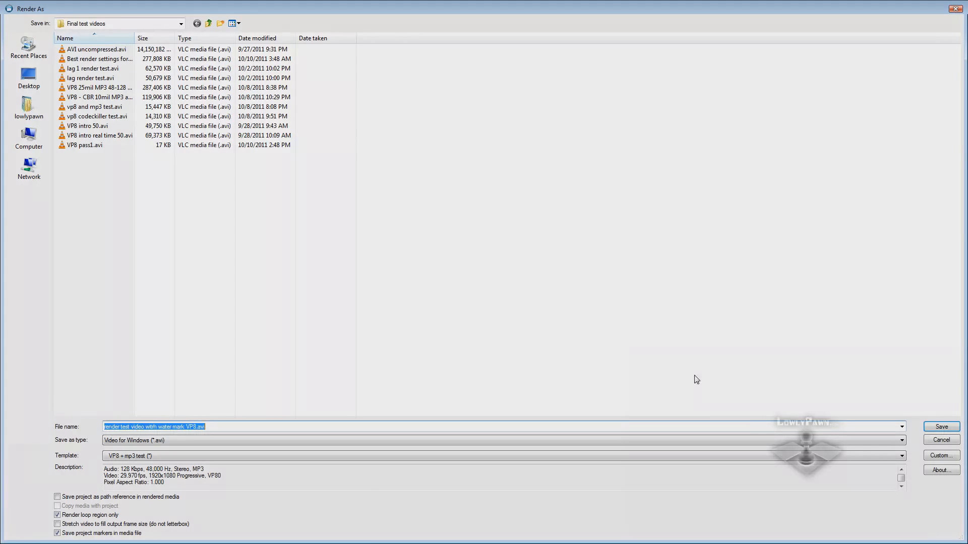
pyautogui.click(941, 455)
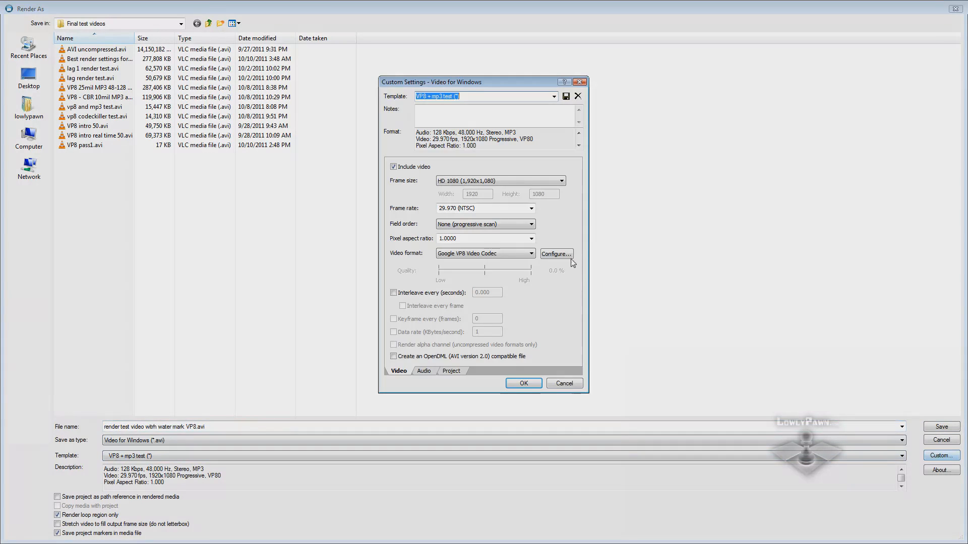
pyautogui.click(482, 131)
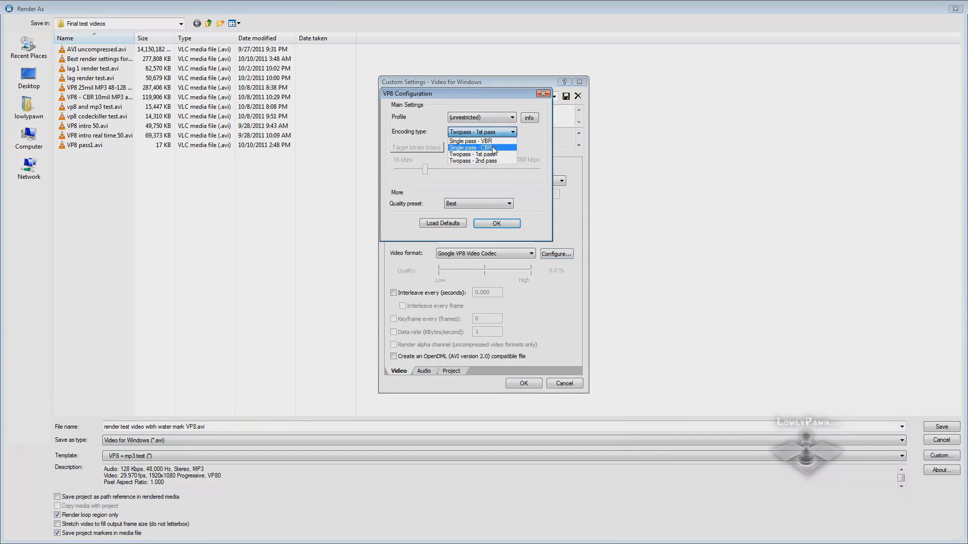
pyautogui.click(481, 162)
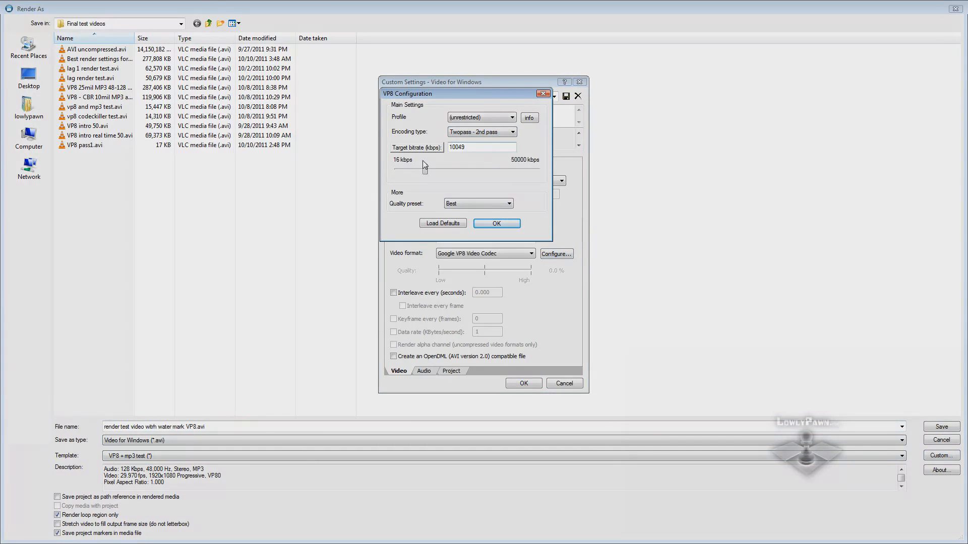
pyautogui.moveTo(425, 169)
pyautogui.mouseDown()
pyautogui.moveTo(539, 178)
pyautogui.moveTo(428, 177)
pyautogui.mouseUp()
pyautogui.click(496, 224)
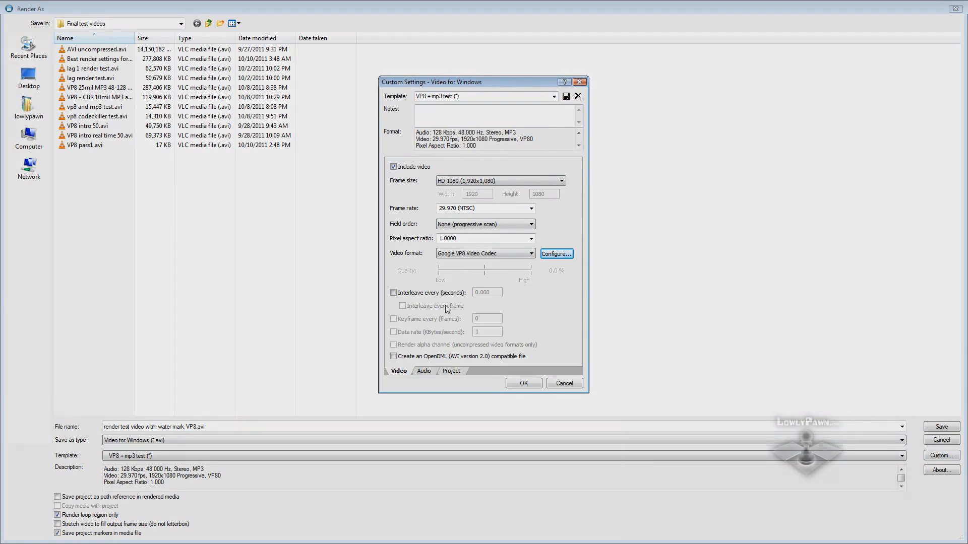
pyautogui.click(523, 383)
# - Render the second pass over the existing VP8 pass1.avi file
pyautogui.click(76, 145)
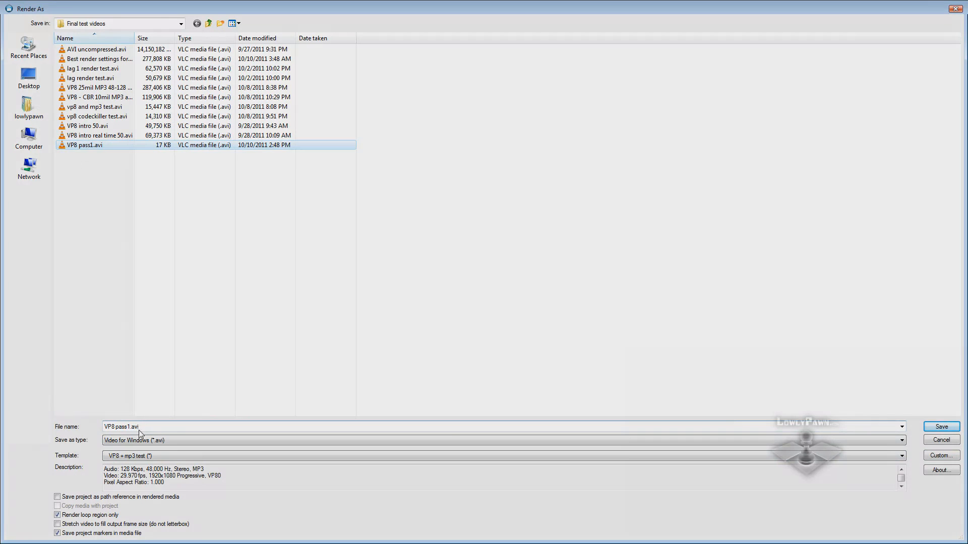
pyautogui.click(941, 426)
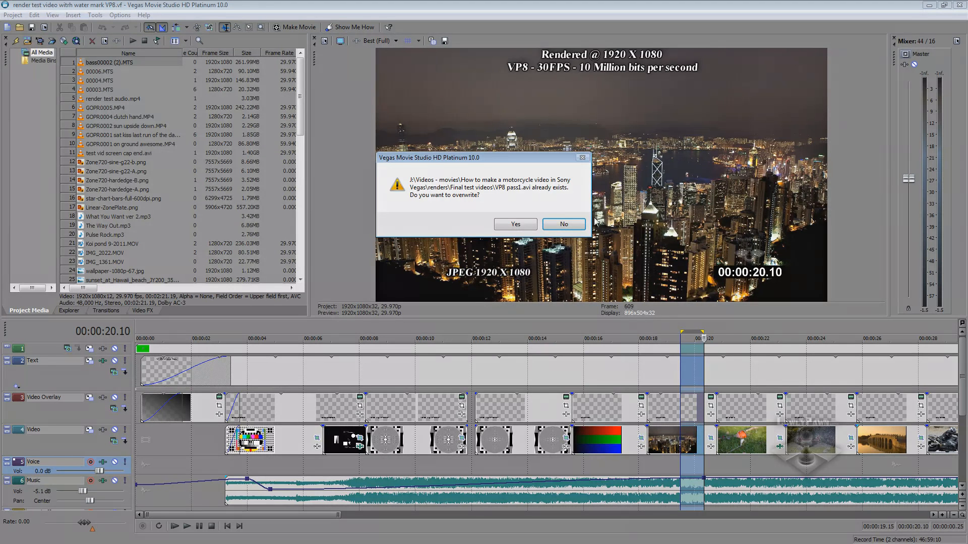
pyautogui.click(506, 224)
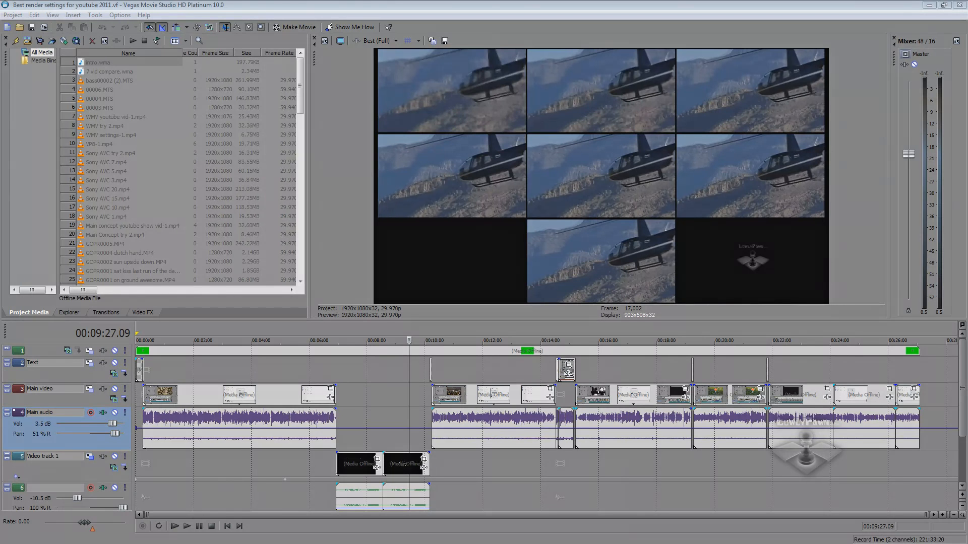
# - Bring up the Final test videos folder and the browser, and play part of 60 FPS test.mp4 on YouTube
pyautogui.moveTo(2, 97); pyautogui.dragTo(675, 70)
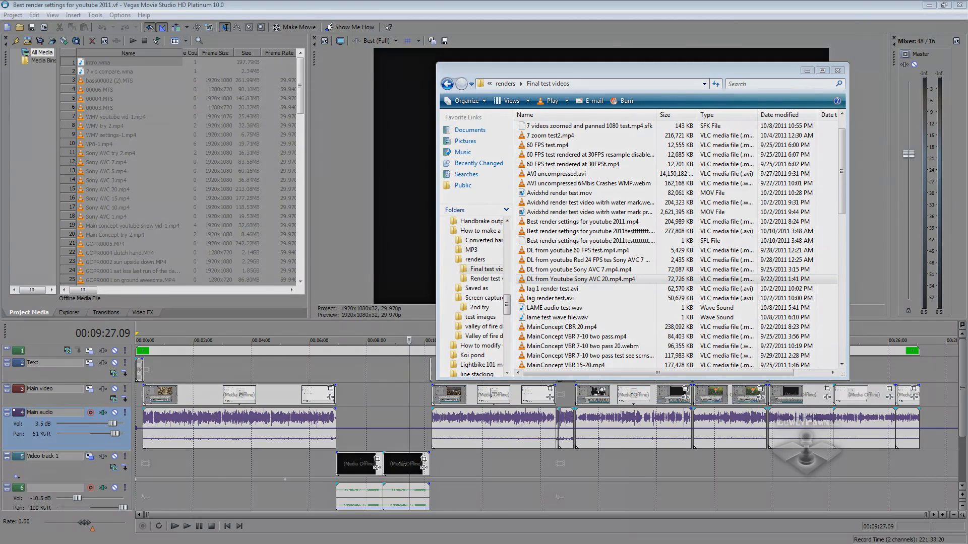
pyautogui.moveTo(0, 14); pyautogui.dragTo(613, 66)
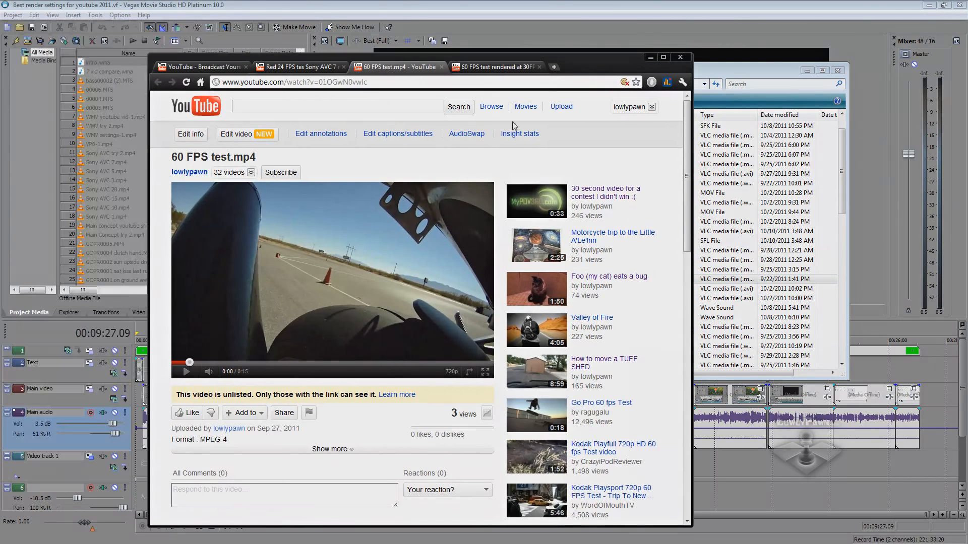
pyautogui.click(186, 371)
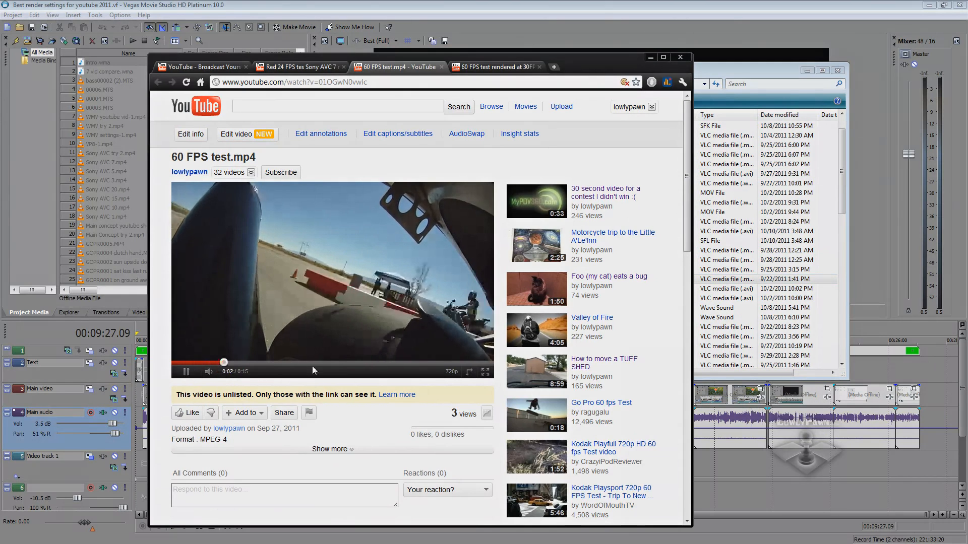
pyautogui.click(328, 364)
pyautogui.click(186, 372)
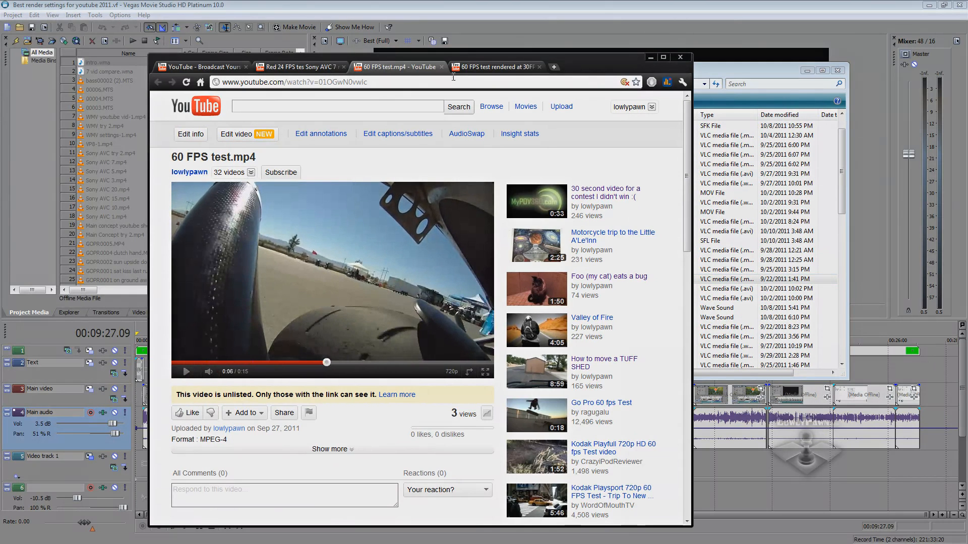
pyautogui.click(650, 57)
# - Examine the bit rate, resolution and frame rate of 60 FPS test.mp4 in MediaInfo, then close the report
pyautogui.moveTo(605, 76); pyautogui.dragTo(515, 72)
pyautogui.scroll(1, 473, 187)
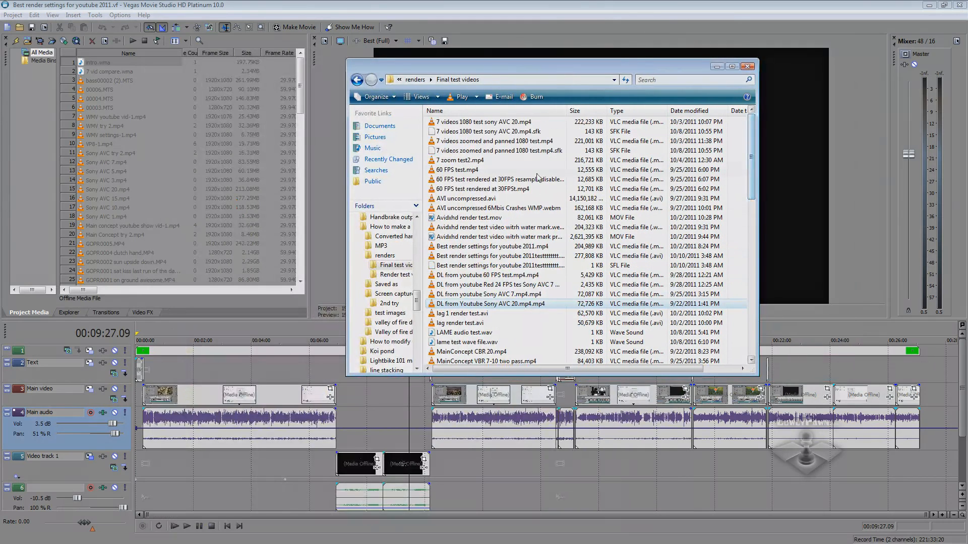
pyautogui.rightClick(460, 171)
pyautogui.click(492, 211)
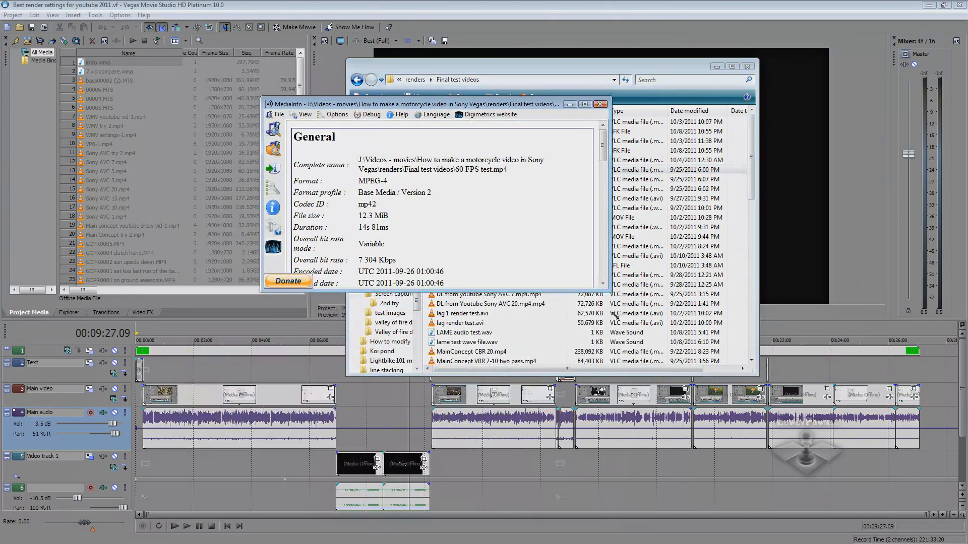
pyautogui.scroll(-2, 660, 277)
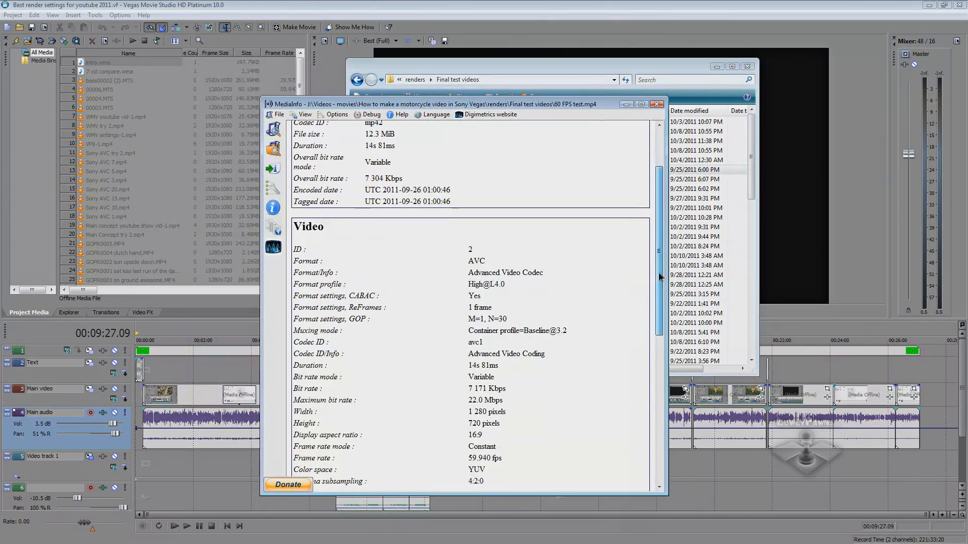
pyautogui.scroll(-5, 659, 276)
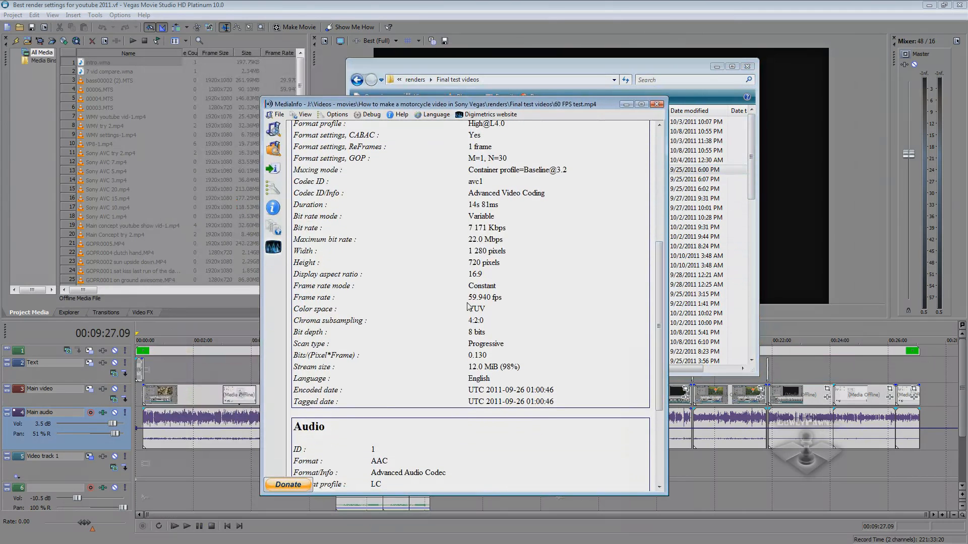
pyautogui.click(657, 104)
# - Examine the video properties of DL from youtube 60 FPS test.mp4.mp4 in MediaInfo, including its frame rates, and close the report
pyautogui.scroll(-2, 601, 173)
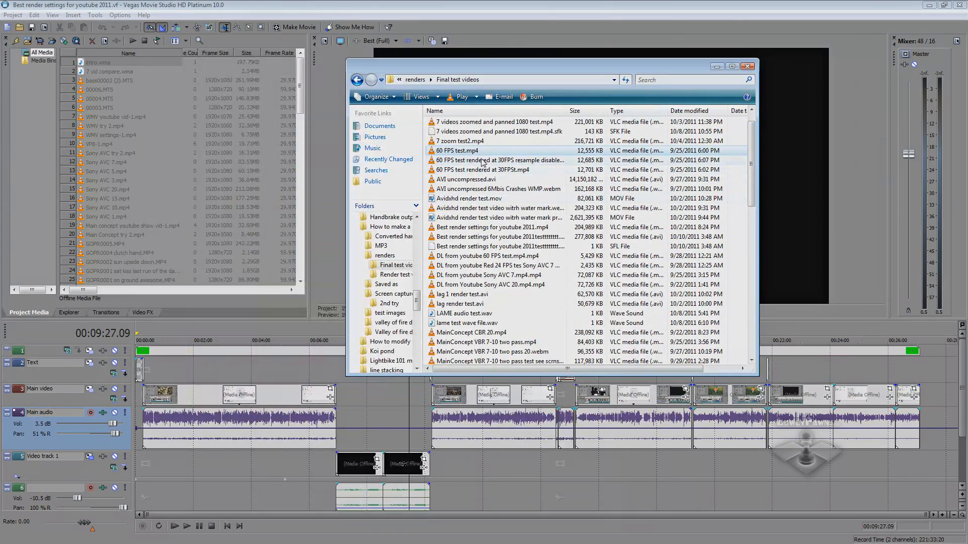
pyautogui.rightClick(467, 261)
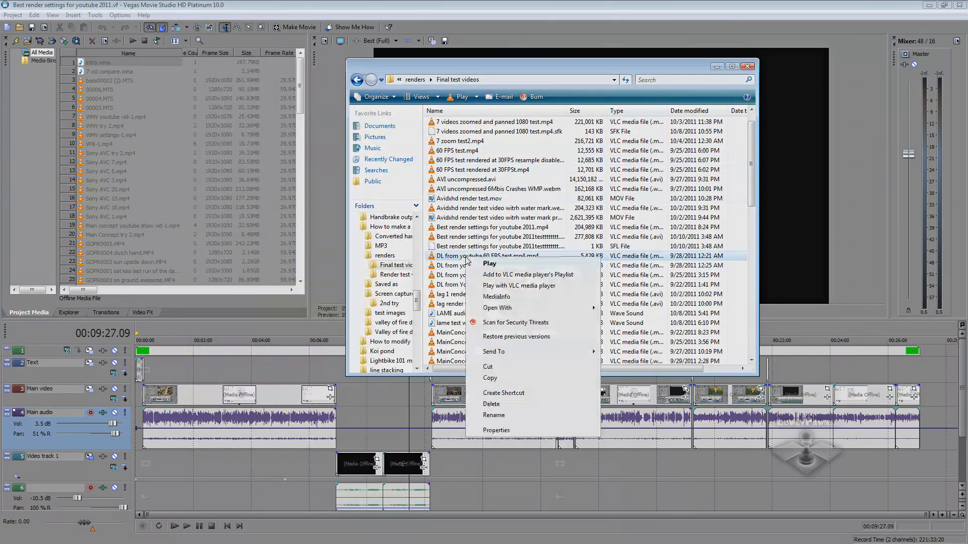
pyautogui.click(499, 299)
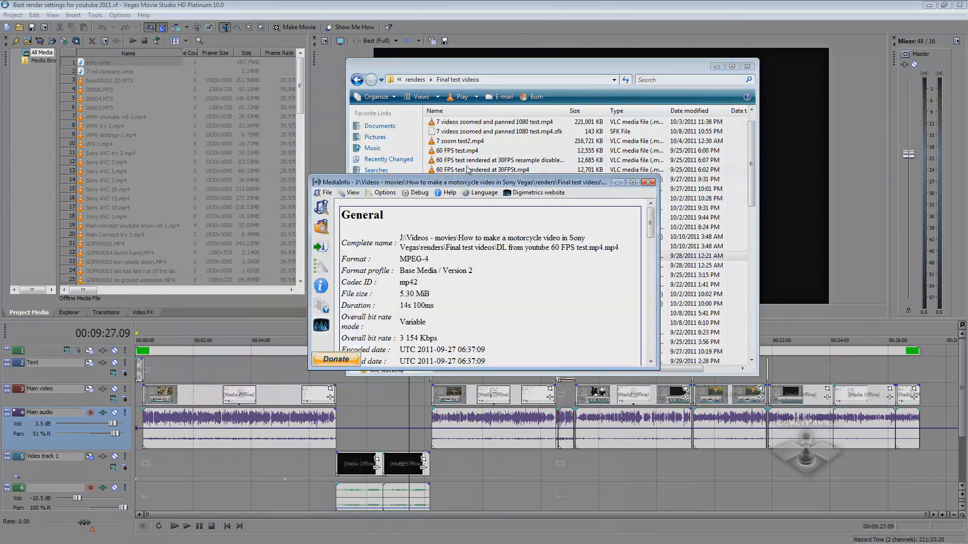
pyautogui.moveTo(551, 227); pyautogui.dragTo(602, 495)
pyautogui.moveTo(602, 185); pyautogui.dragTo(603, 221)
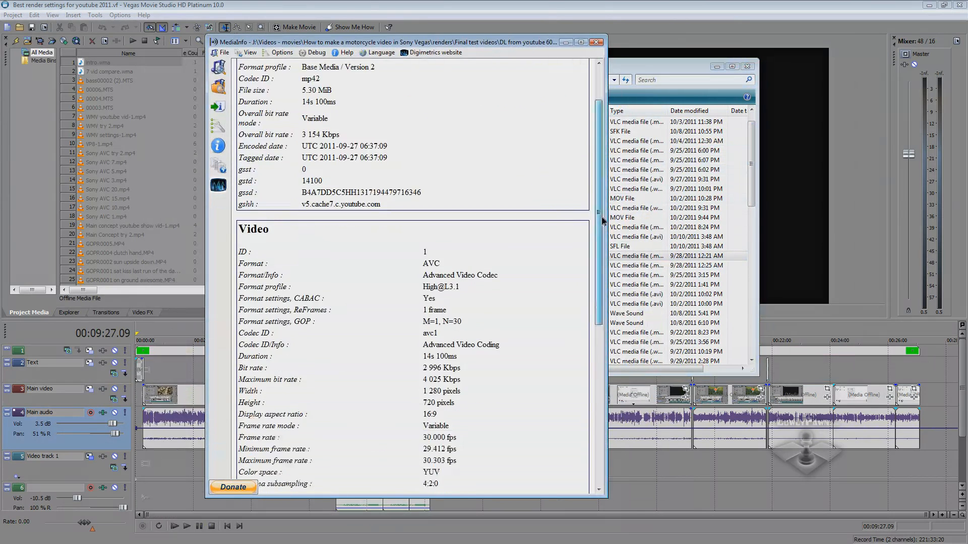
pyautogui.scroll(-5, 517, 271)
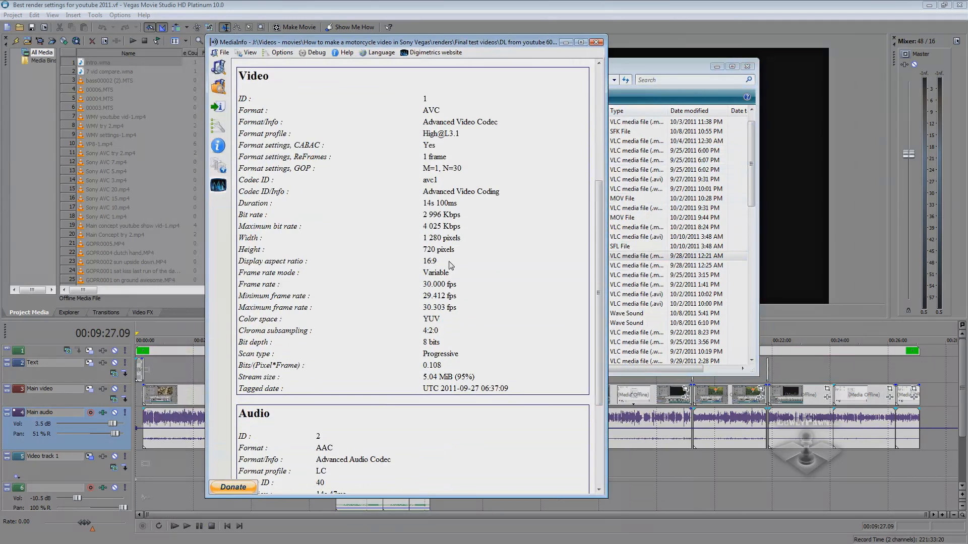
pyautogui.moveTo(467, 43); pyautogui.dragTo(505, 44)
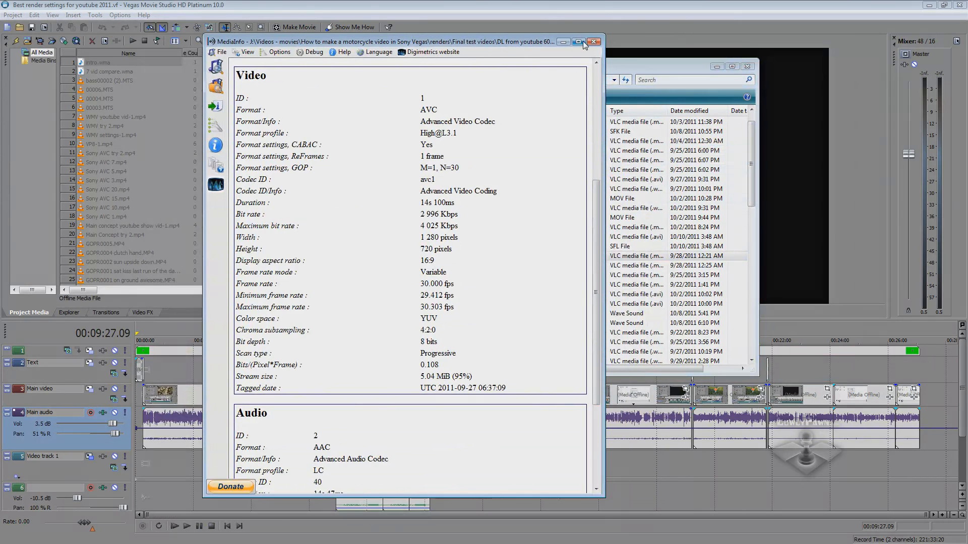
pyautogui.click(595, 42)
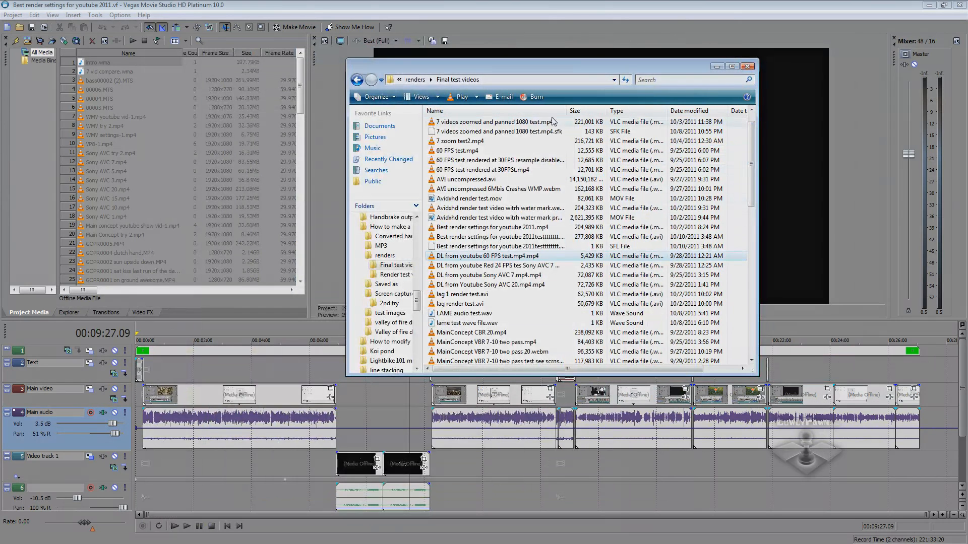
# - Switch to the browser and play part of Red 24 FPS tes Sony AVC 7 million.mp4 on YouTube before minimizing the browser
pyautogui.moveTo(583, 72); pyautogui.dragTo(515, 70)
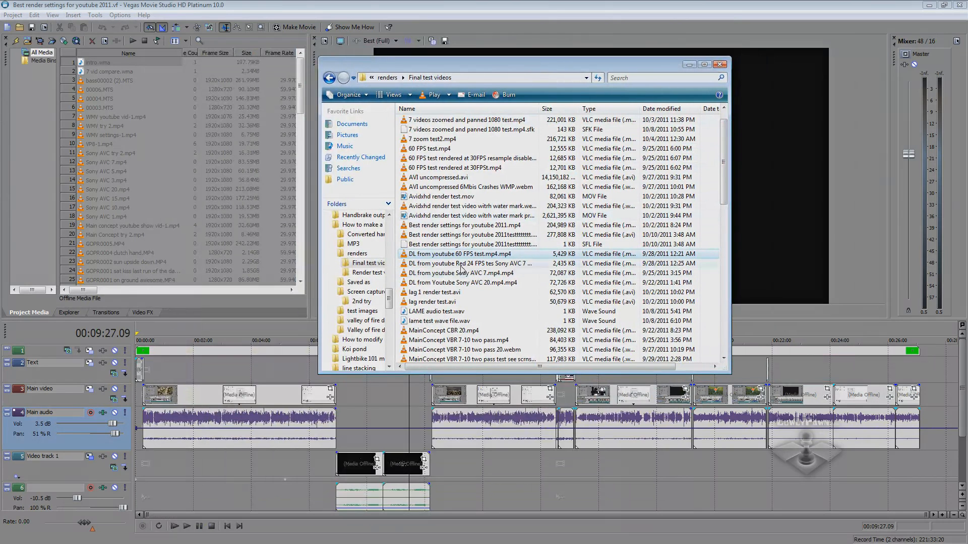
pyautogui.moveTo(0, 56); pyautogui.dragTo(676, 50)
pyautogui.click(335, 55)
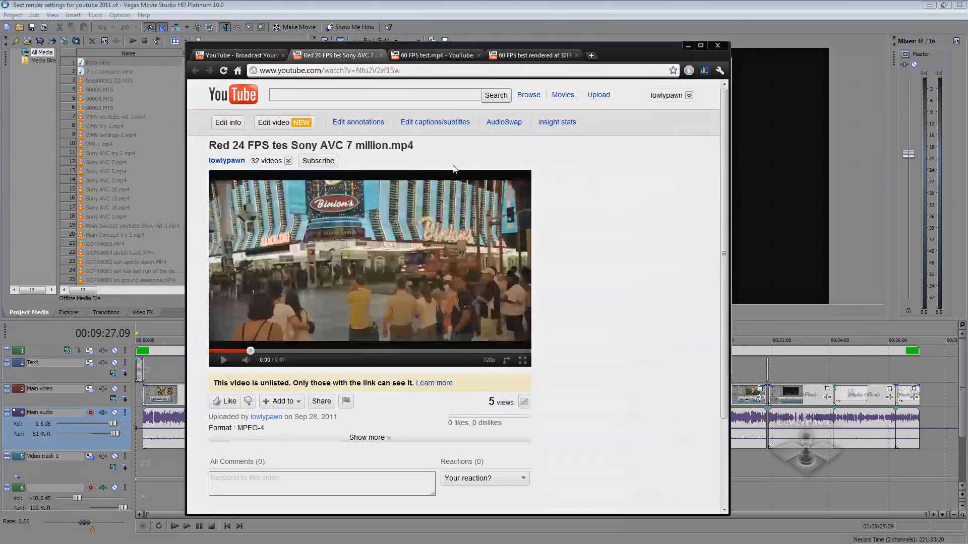
pyautogui.moveTo(616, 61); pyautogui.dragTo(651, 53)
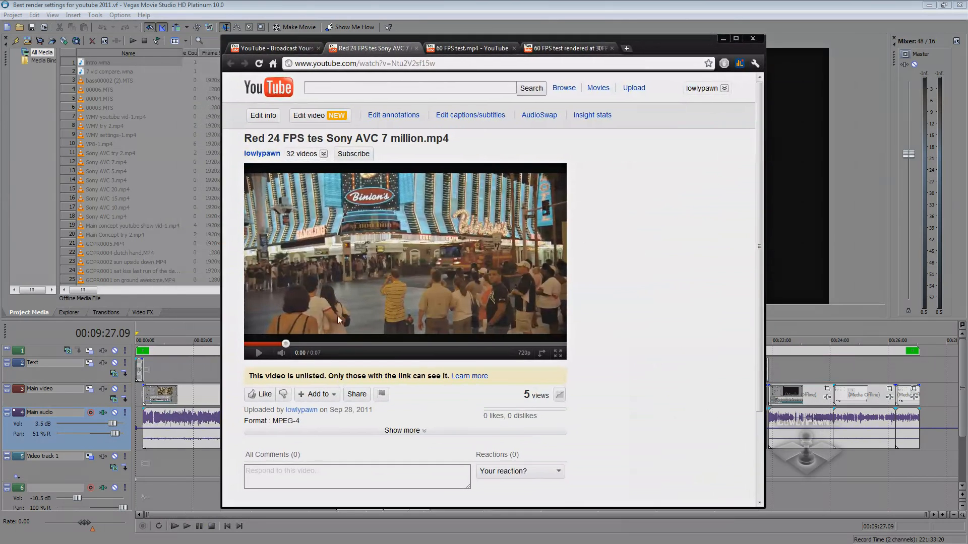
pyautogui.click(259, 353)
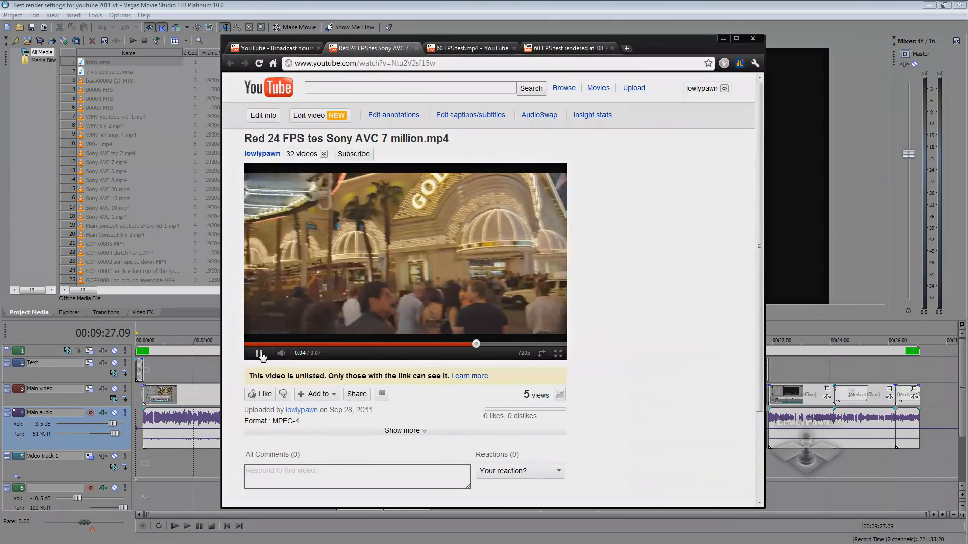
pyautogui.click(259, 353)
pyautogui.click(723, 38)
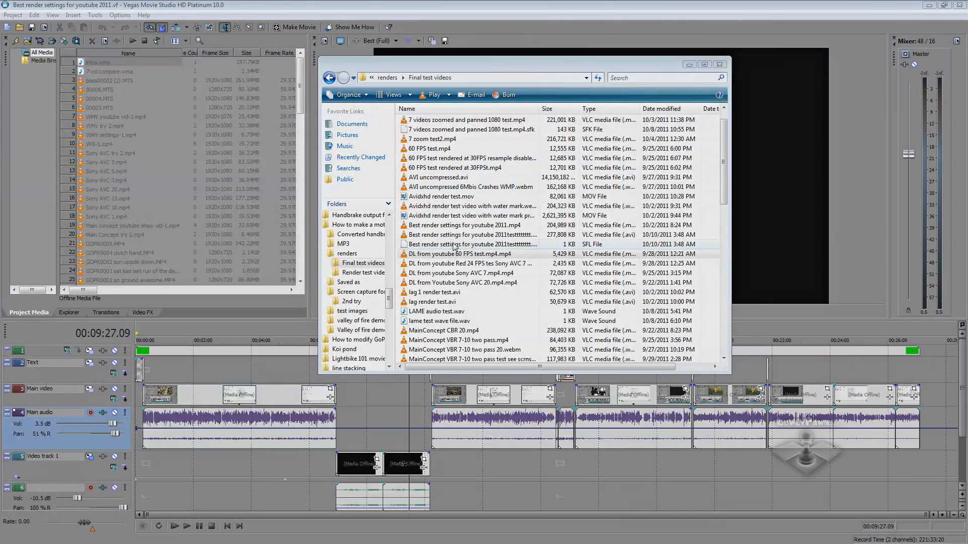
# - Return to the browser and review the format details in the full description of the Red 24 FPS video
pyautogui.scroll(-6, 718, 183)
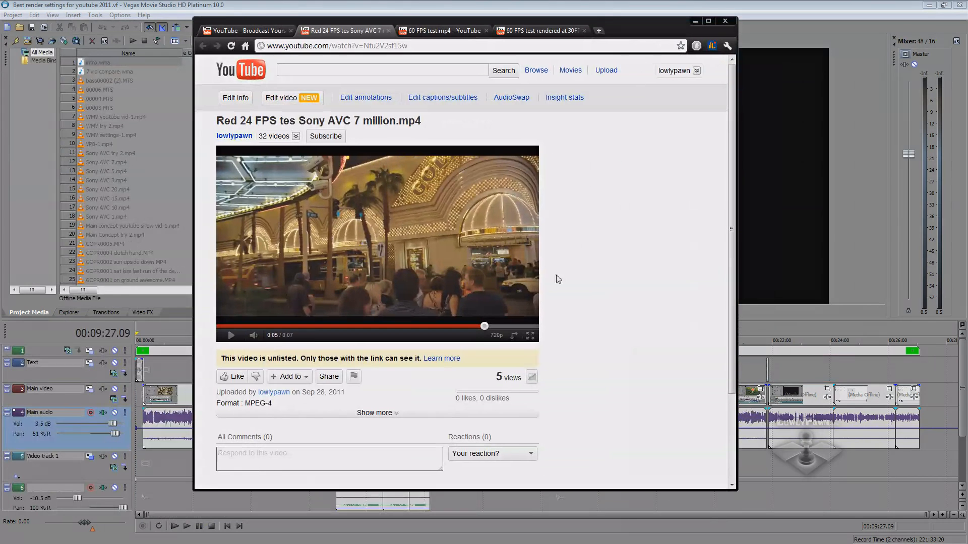
pyautogui.scroll(-3, 504, 303)
pyautogui.click(374, 312)
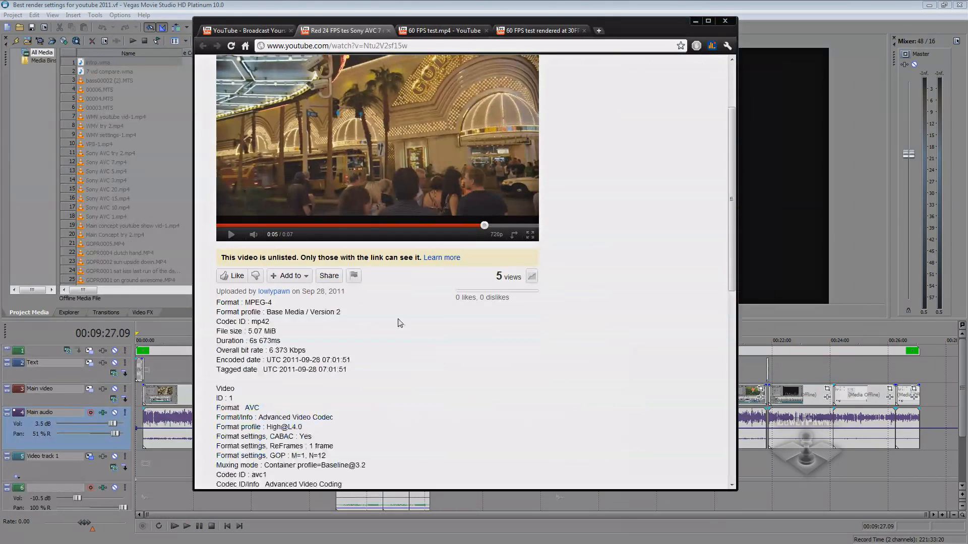
pyautogui.moveTo(729, 171); pyautogui.dragTo(731, 292)
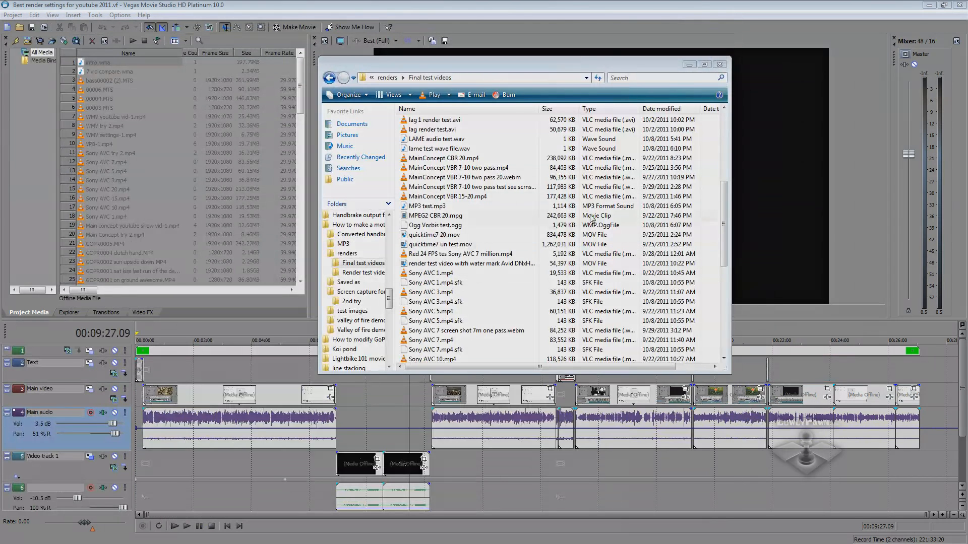
# - Examine the video properties of the downloaded Red 24 FPS Sony AVC 7 million clip in MediaInfo, including its frame rates, then close the report
pyautogui.scroll(4, 725, 216)
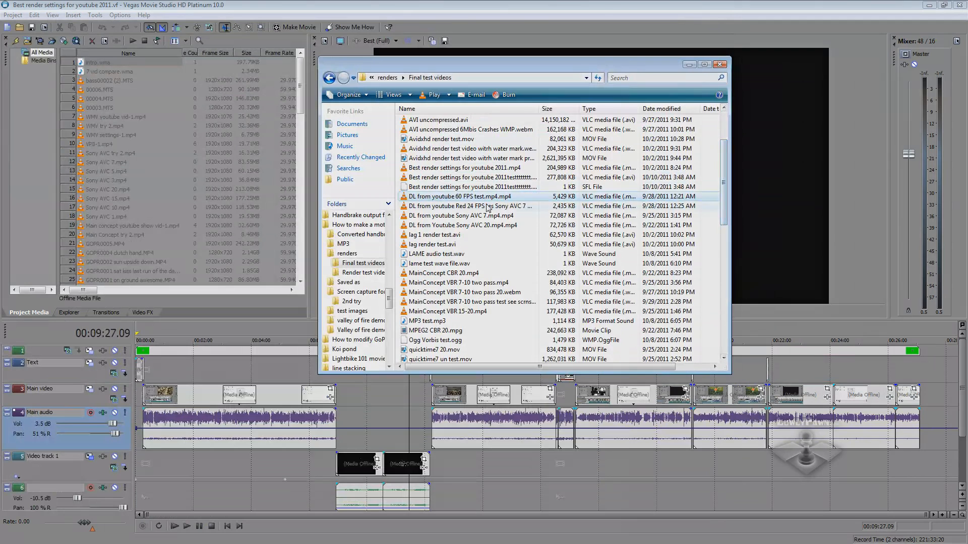
pyautogui.rightClick(474, 207)
pyautogui.click(498, 239)
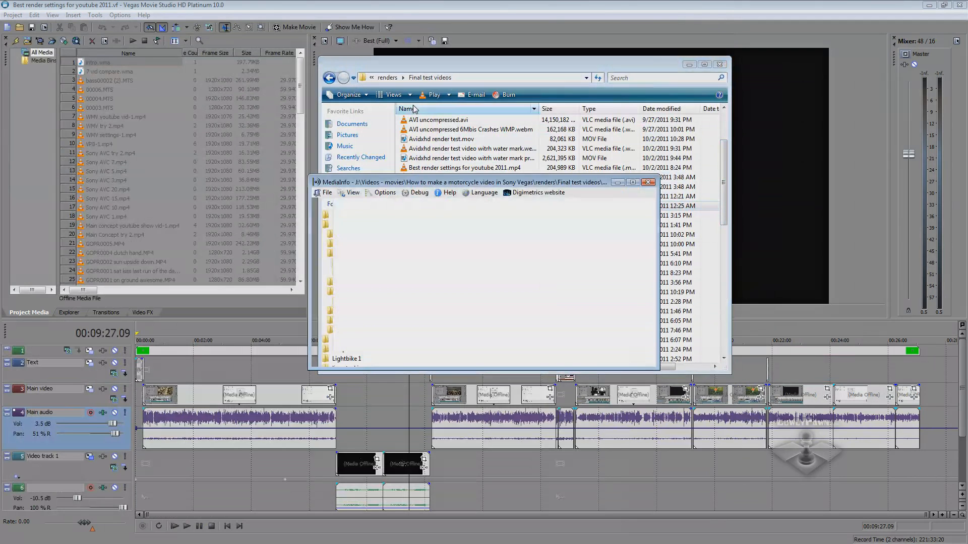
pyautogui.moveTo(450, 182); pyautogui.dragTo(446, 66)
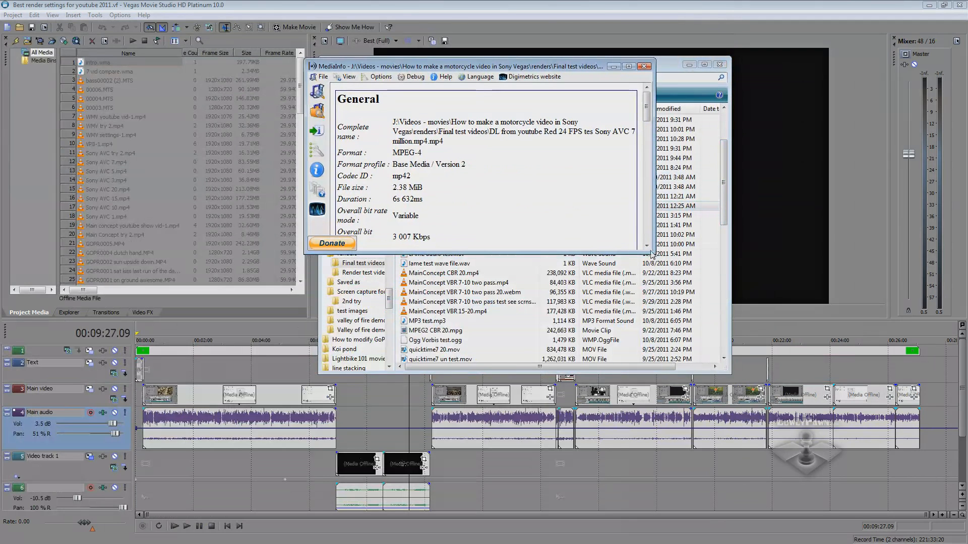
pyautogui.moveTo(650, 252); pyautogui.dragTo(681, 537)
pyautogui.moveTo(670, 227); pyautogui.dragTo(672, 348)
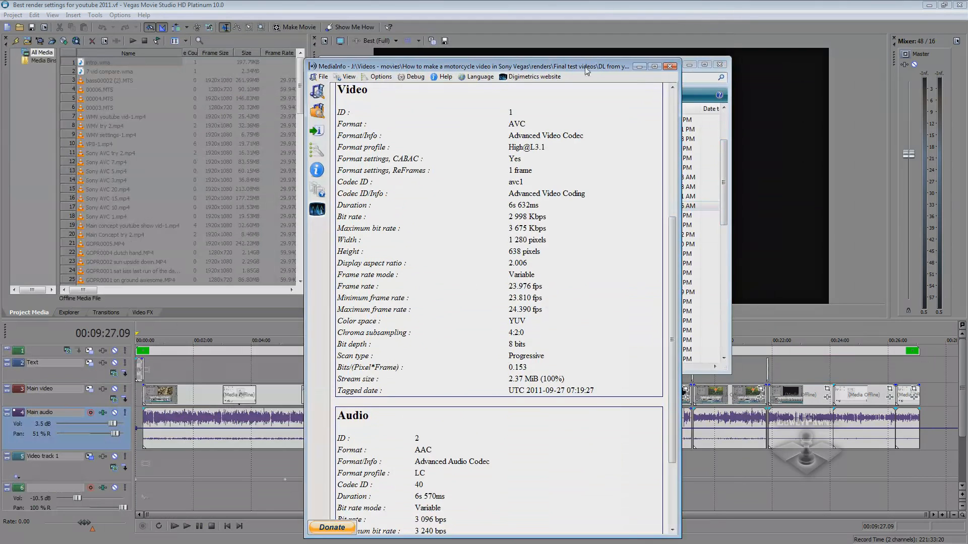
pyautogui.moveTo(601, 69); pyautogui.dragTo(558, 71)
pyautogui.click(625, 69)
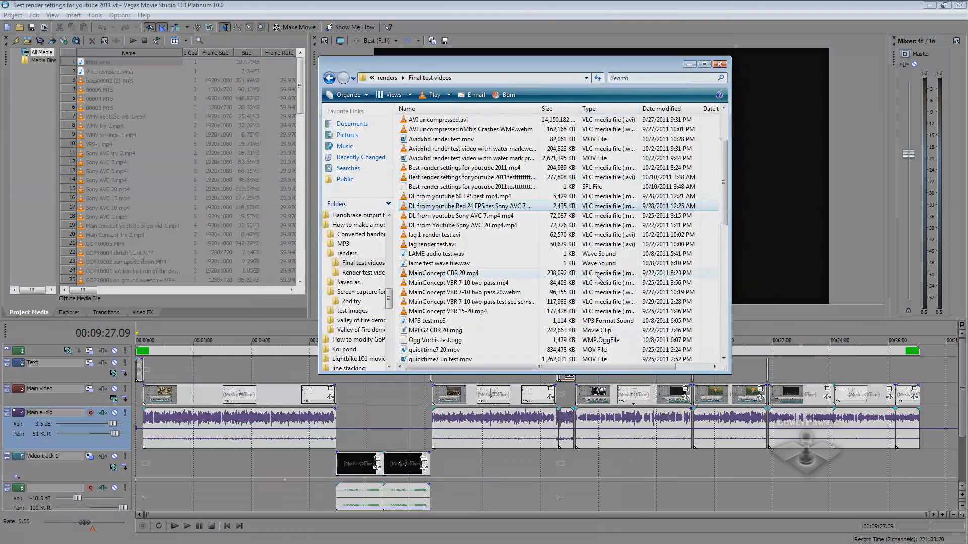
# - Switch to the browser, play Sony AVC 20.mp4 on YouTube, jump ahead to the pond footage, pause it and minimize the browser
pyautogui.moveTo(607, 69); pyautogui.dragTo(613, 93)
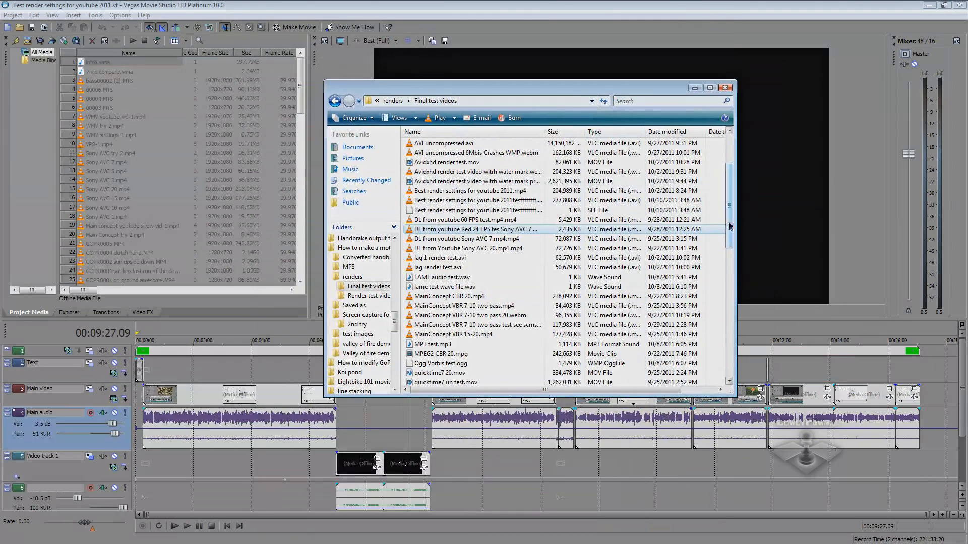
pyautogui.scroll(3, 726, 202)
pyautogui.moveTo(603, 92)
pyautogui.mouseDown()
pyautogui.moveTo(786, 230)
pyautogui.moveTo(587, 92)
pyautogui.mouseUp()
pyautogui.moveTo(712, 198); pyautogui.dragTo(714, 227)
pyautogui.hotkey('alt', 'Tab')
pyautogui.moveTo(617, 53); pyautogui.dragTo(294, 52)
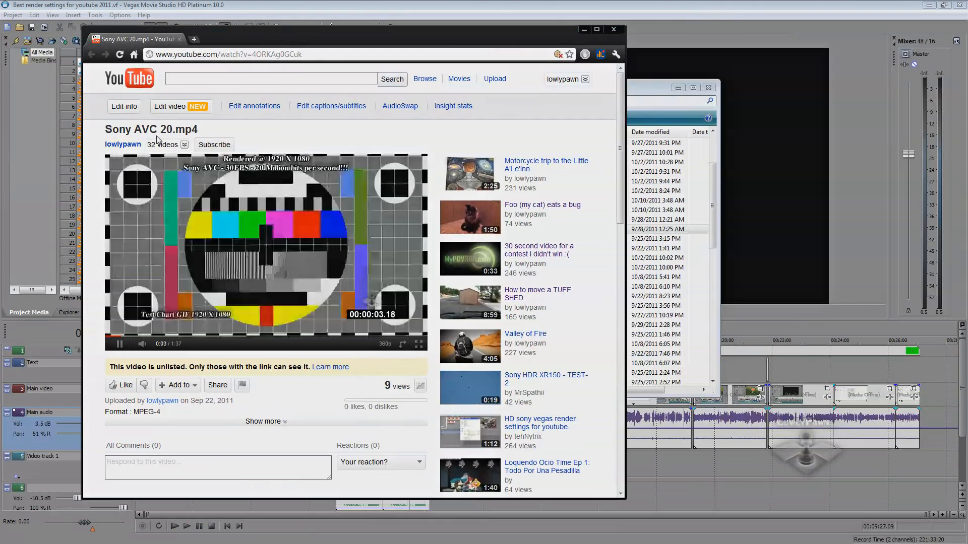
pyautogui.click(223, 336)
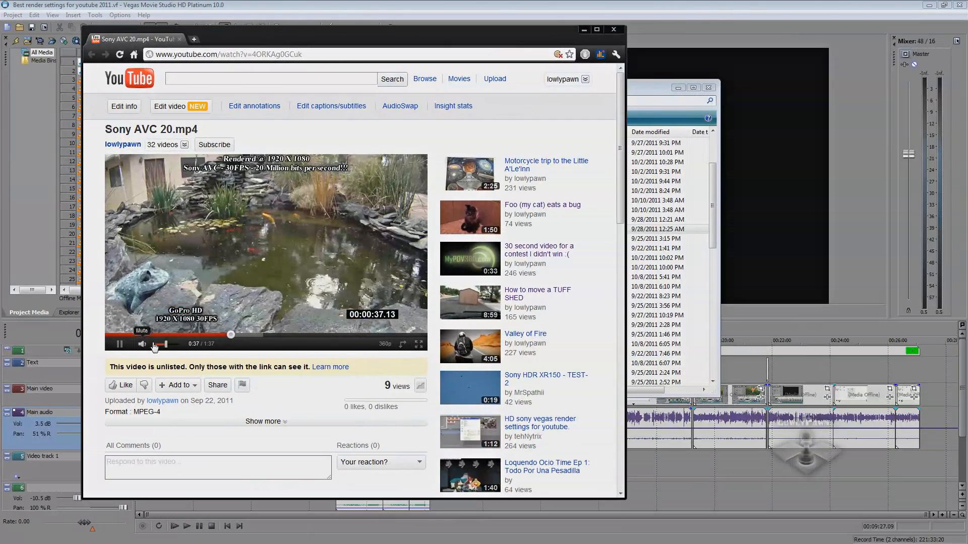
pyautogui.click(119, 344)
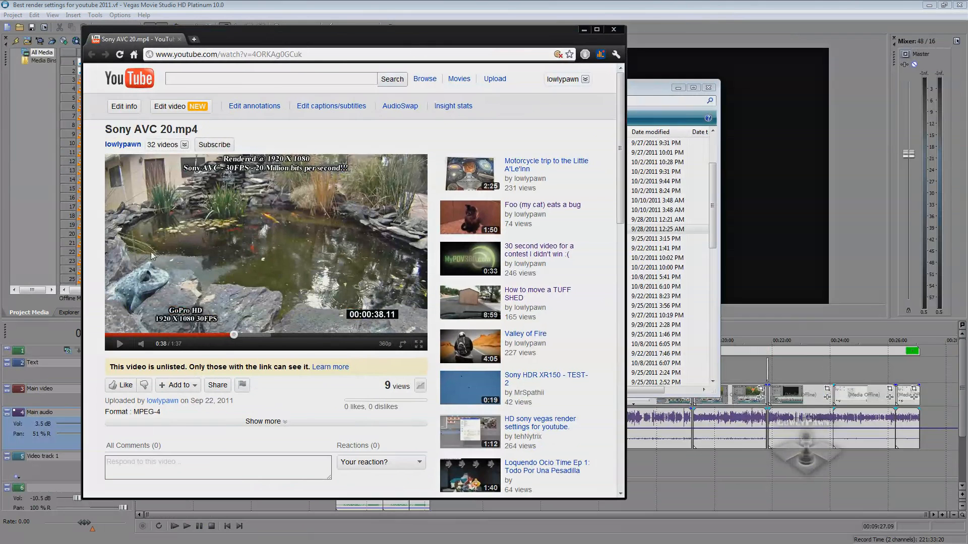
pyautogui.click(584, 29)
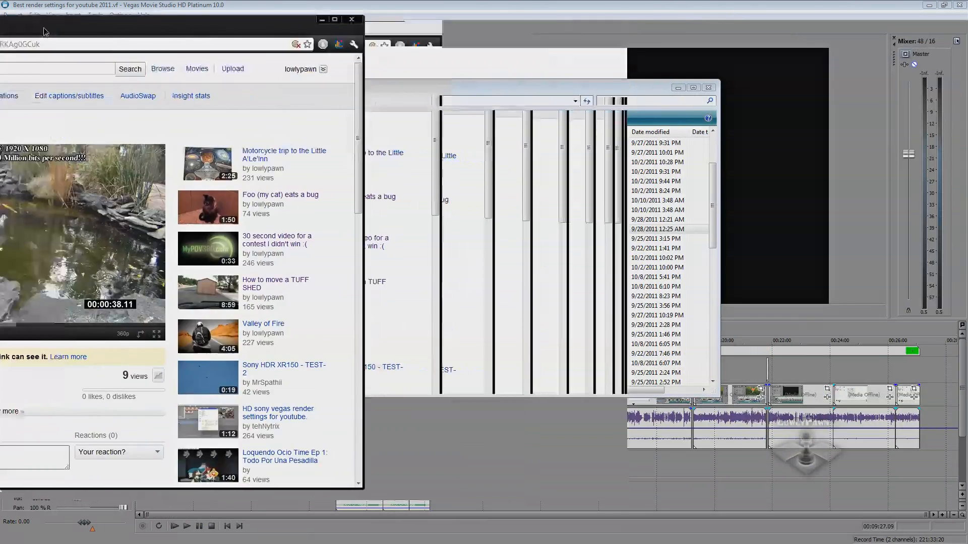
# - Open DL from Youtube Sony AVC 20.mp4.mp4 in MediaInfo and enlarge its report beside the file folder
pyautogui.moveTo(710, 205); pyautogui.dragTo(711, 226)
pyautogui.rightClick(440, 195)
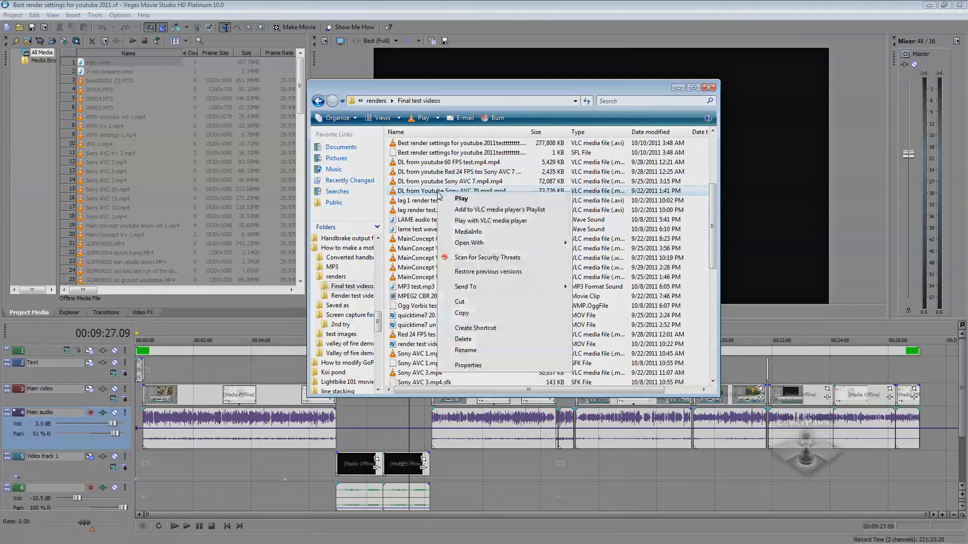
pyautogui.click(456, 232)
pyautogui.moveTo(554, 182); pyautogui.dragTo(803, 46)
pyautogui.moveTo(849, 231); pyautogui.dragTo(849, 513)
# - Open the original Sony AVC 20.mp4 in a second MediaInfo window and extend its report to show the video section
pyautogui.moveTo(462, 90); pyautogui.dragTo(341, 78)
pyautogui.moveTo(592, 214); pyautogui.dragTo(592, 265)
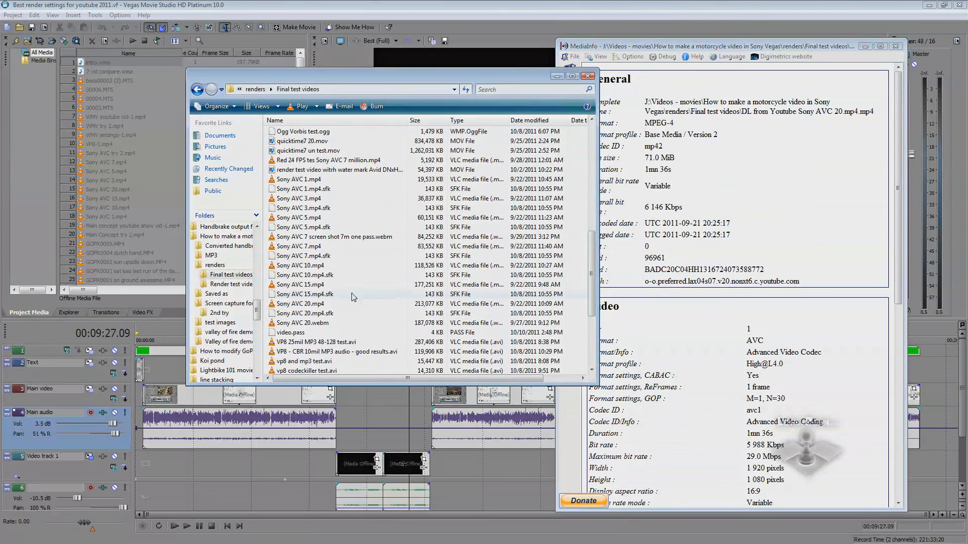
pyautogui.rightClick(301, 324)
pyautogui.moveTo(591, 263)
pyautogui.mouseDown()
pyautogui.moveTo(594, 248)
pyautogui.moveTo(595, 259)
pyautogui.mouseUp()
pyautogui.rightClick(291, 317)
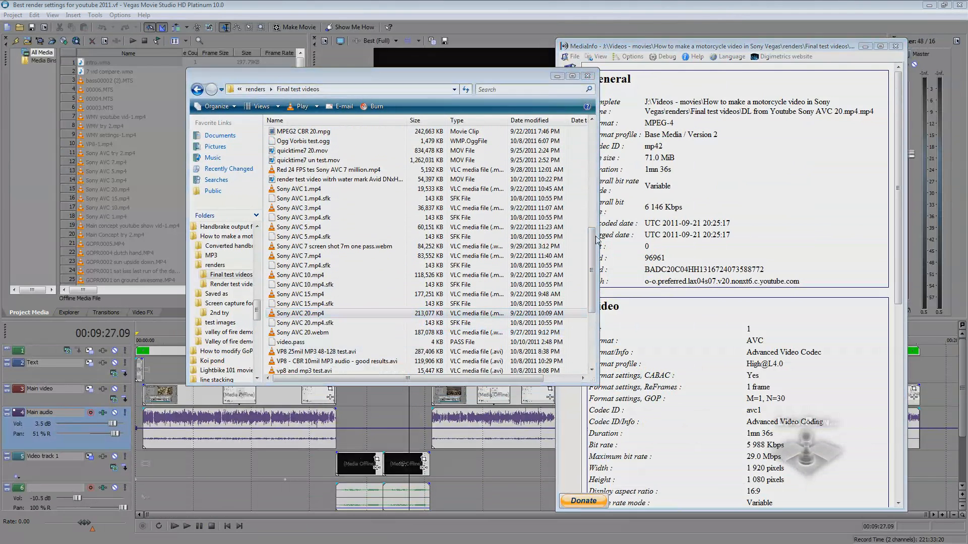
pyautogui.moveTo(496, 174); pyautogui.dragTo(332, 16)
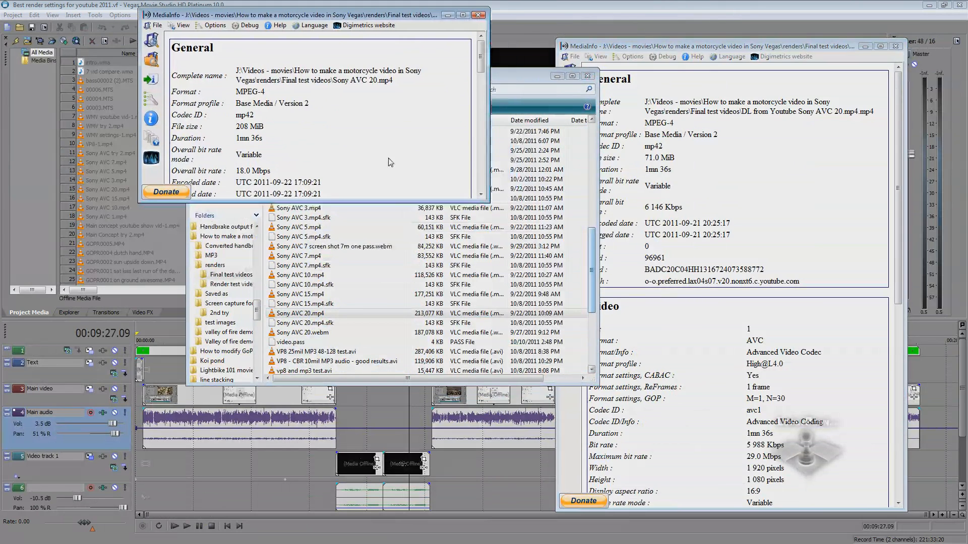
pyautogui.moveTo(384, 203); pyautogui.dragTo(384, 513)
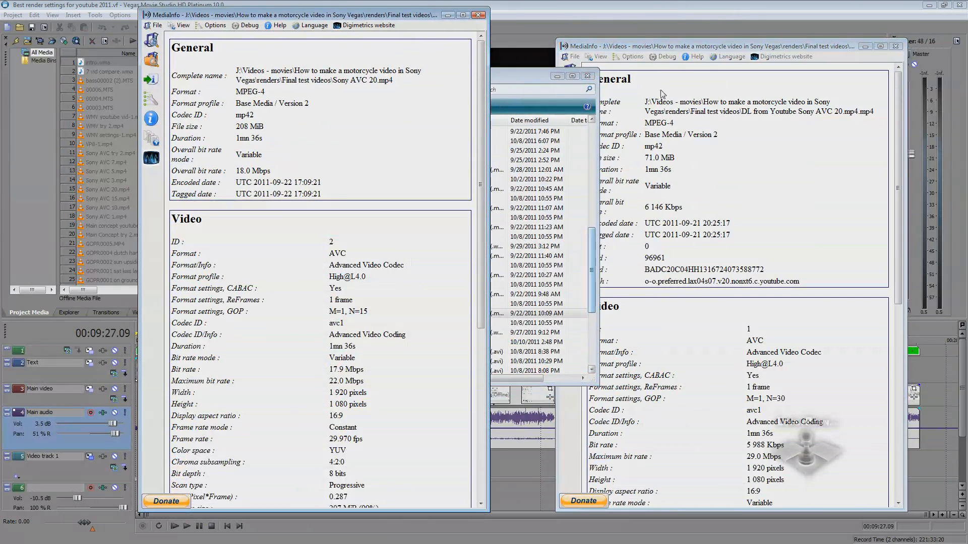
# - Align the two MediaInfo reports side by side and compare the video and audio properties of the original and the YouTube download
pyautogui.moveTo(655, 46); pyautogui.dragTo(597, 15)
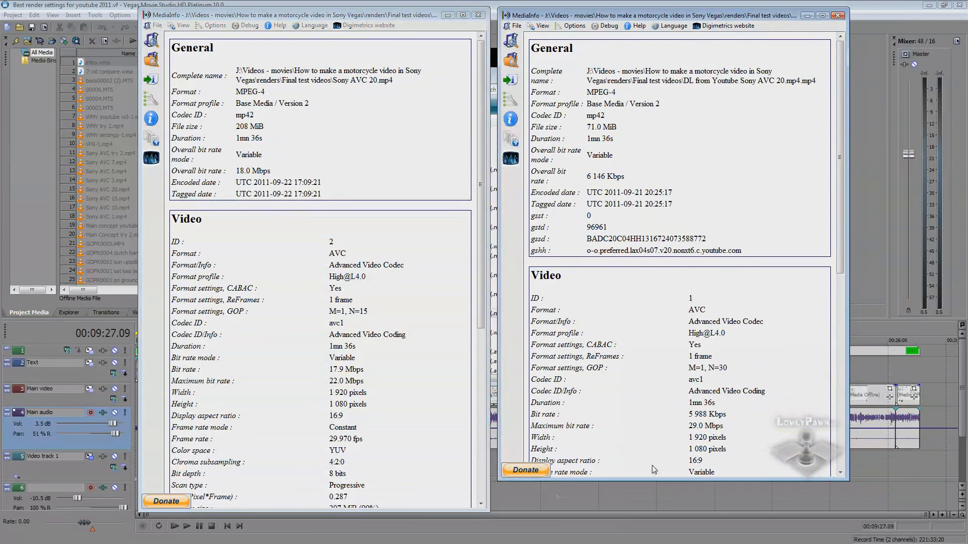
pyautogui.moveTo(654, 479); pyautogui.dragTo(654, 515)
pyautogui.moveTo(840, 161); pyautogui.dragTo(829, 303)
pyautogui.moveTo(478, 201); pyautogui.dragTo(462, 298)
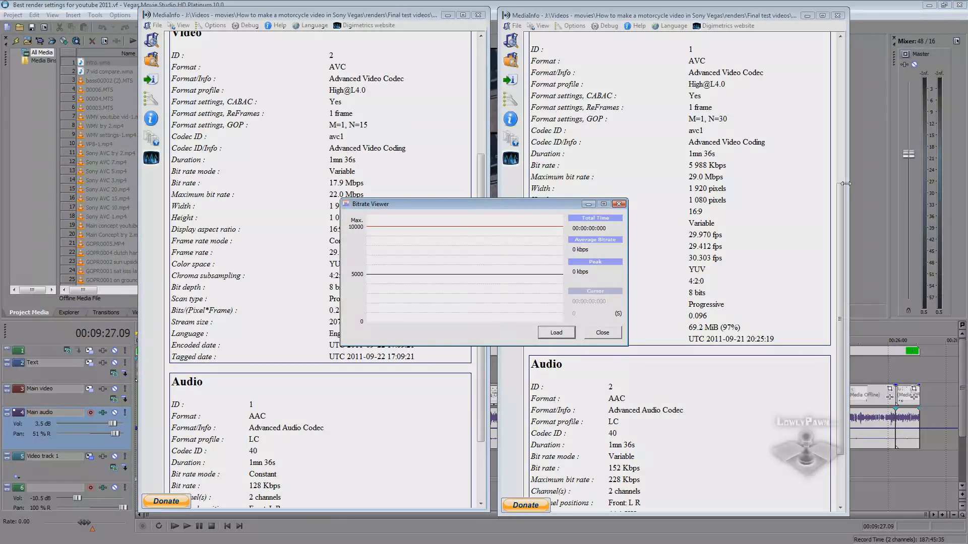
# - Stack two empty Bitrate Viewer windows vertically beside the Final test videos folder
pyautogui.moveTo(523, 205); pyautogui.dragTo(720, 141)
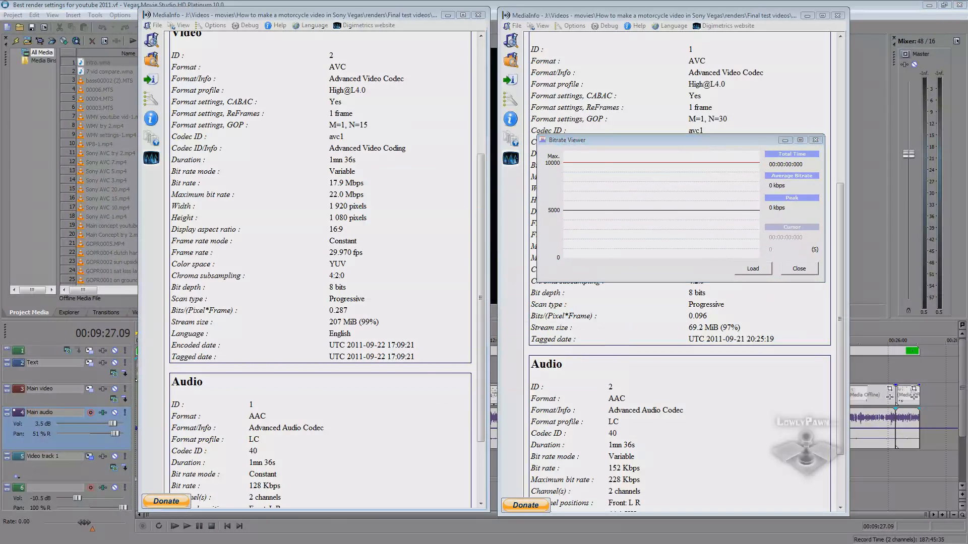
pyautogui.click(752, 268)
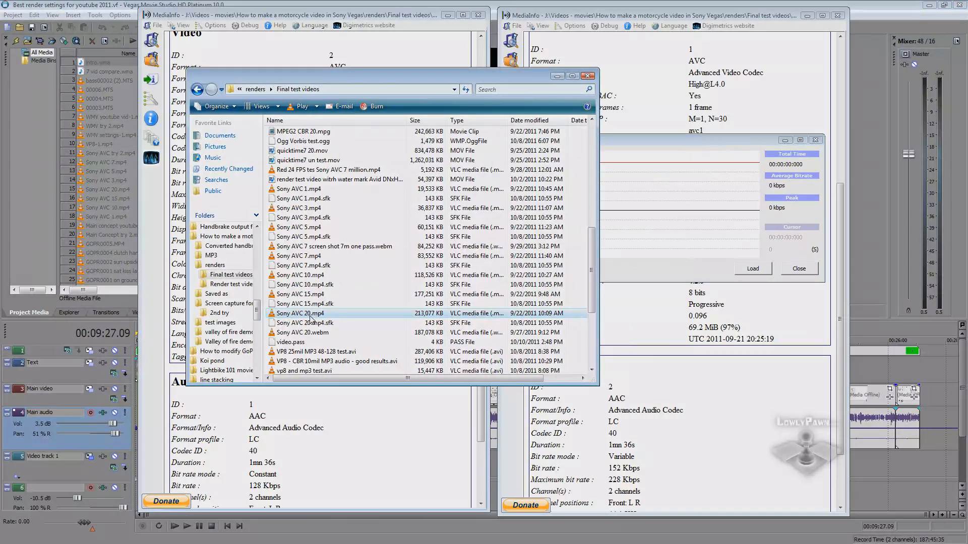
pyautogui.moveTo(462, 78); pyautogui.dragTo(407, 94)
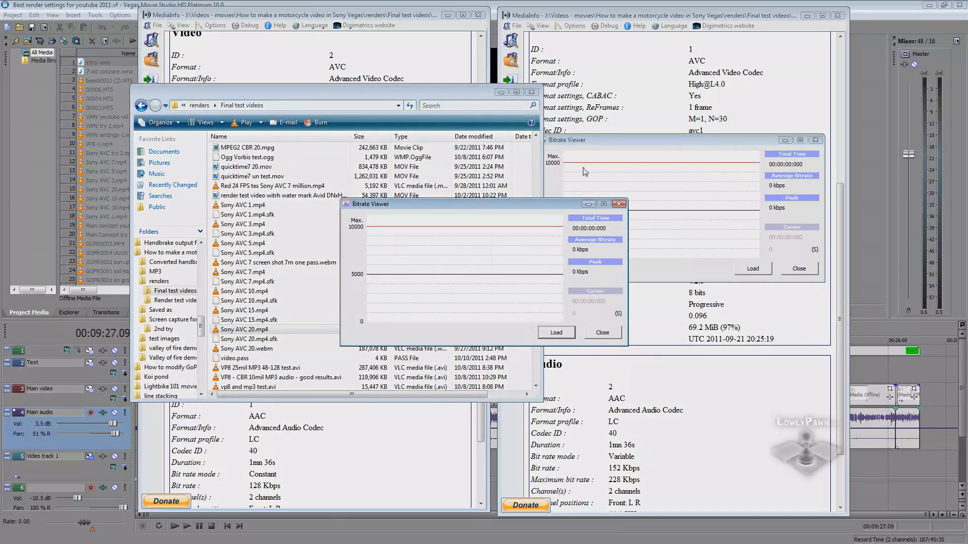
pyautogui.moveTo(477, 211); pyautogui.dragTo(677, 300)
pyautogui.moveTo(428, 96); pyautogui.dragTo(249, 99)
pyautogui.moveTo(655, 140); pyautogui.dragTo(563, 74)
pyautogui.moveTo(659, 297); pyautogui.dragTo(559, 237)
pyautogui.moveTo(216, 90); pyautogui.dragTo(263, 48)
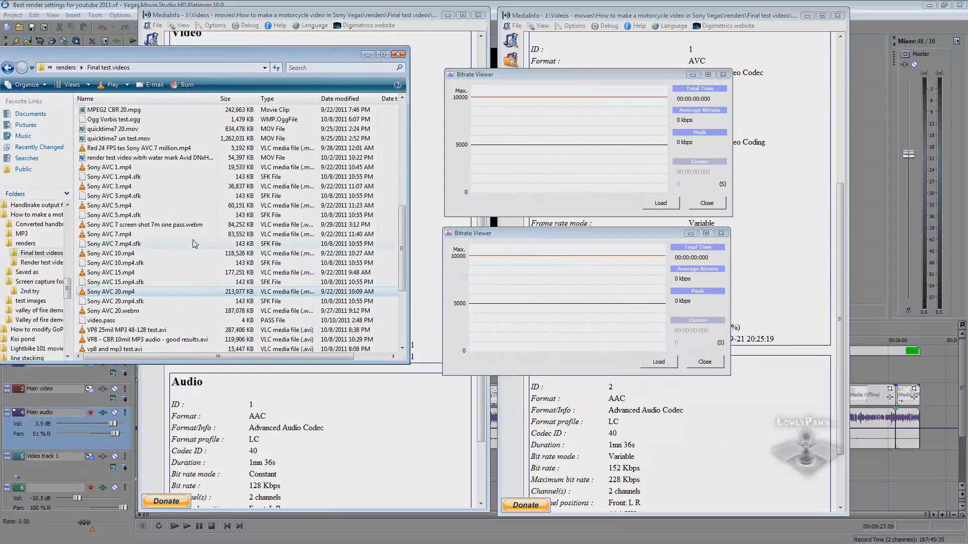
# - Load Sony AVC 20.mp4 into the lower Bitrate Viewer and DL from Youtube Sony AVC 20.mp4.mp4 into the upper one for comparison
pyautogui.moveTo(104, 294); pyautogui.dragTo(552, 303)
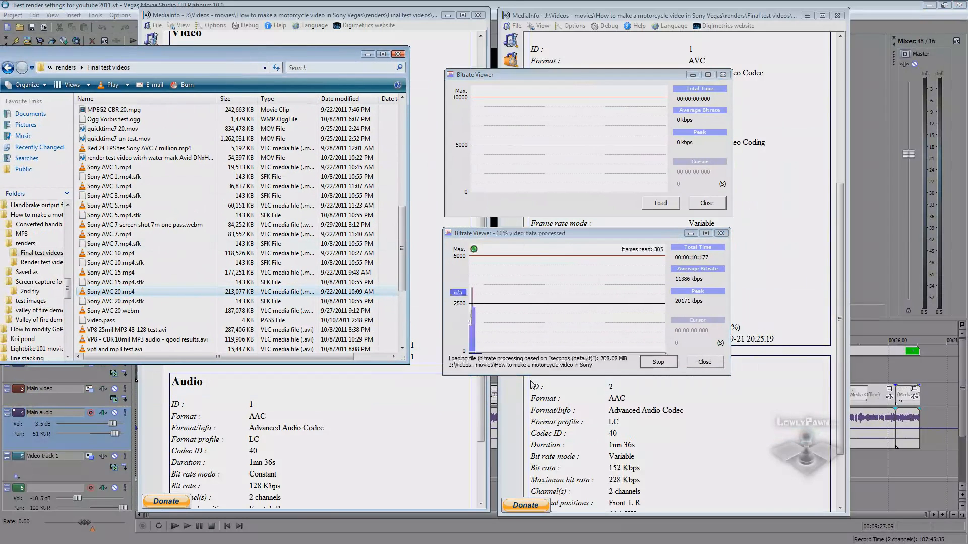
pyautogui.moveTo(403, 248); pyautogui.dragTo(405, 198)
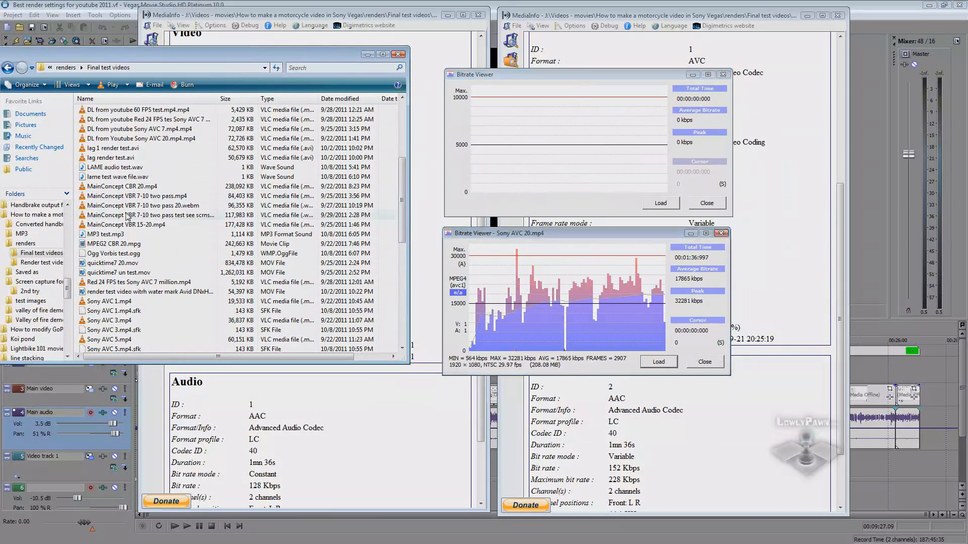
pyautogui.moveTo(403, 213); pyautogui.dragTo(407, 186)
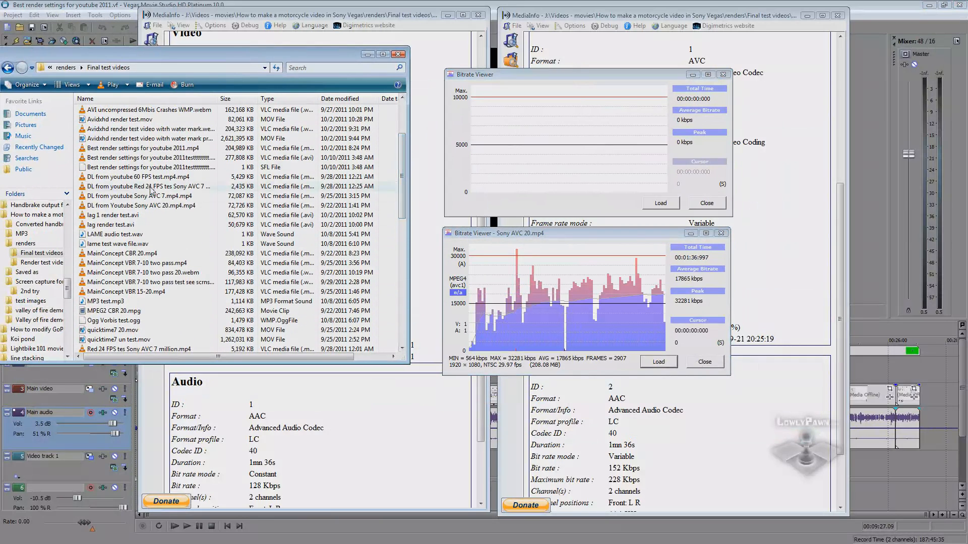
pyautogui.moveTo(149, 208); pyautogui.dragTo(584, 164)
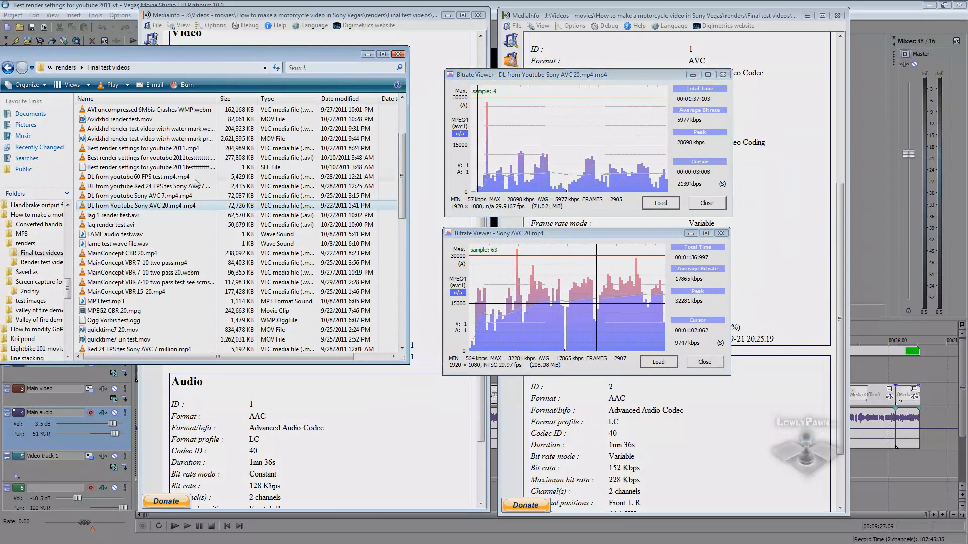
# - Maximize DL from Youtube Sony AVC 20.mp4.mp4 in VLC and pause it at about 1:32, on the editor screen capture
pyautogui.moveTo(299, 55); pyautogui.dragTo(518, 59)
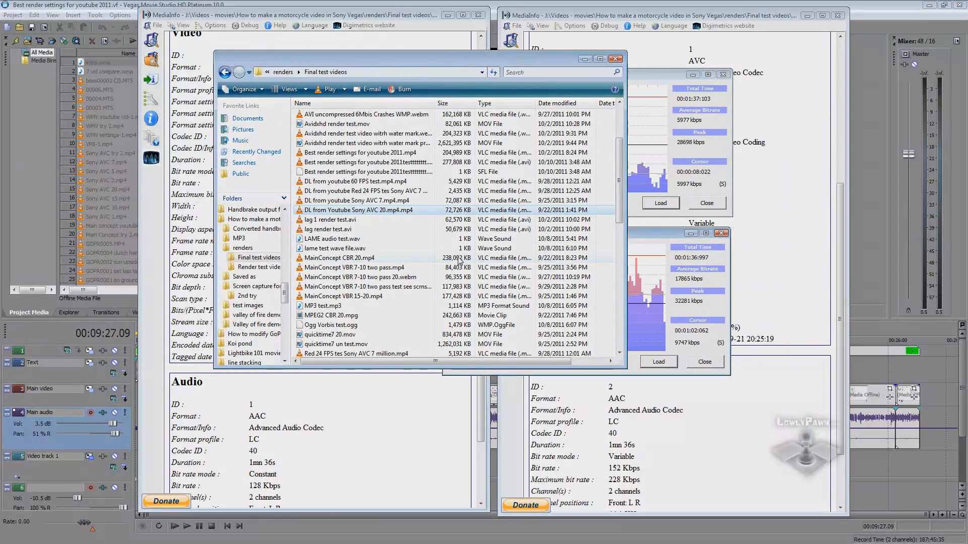
pyautogui.click(114, 141)
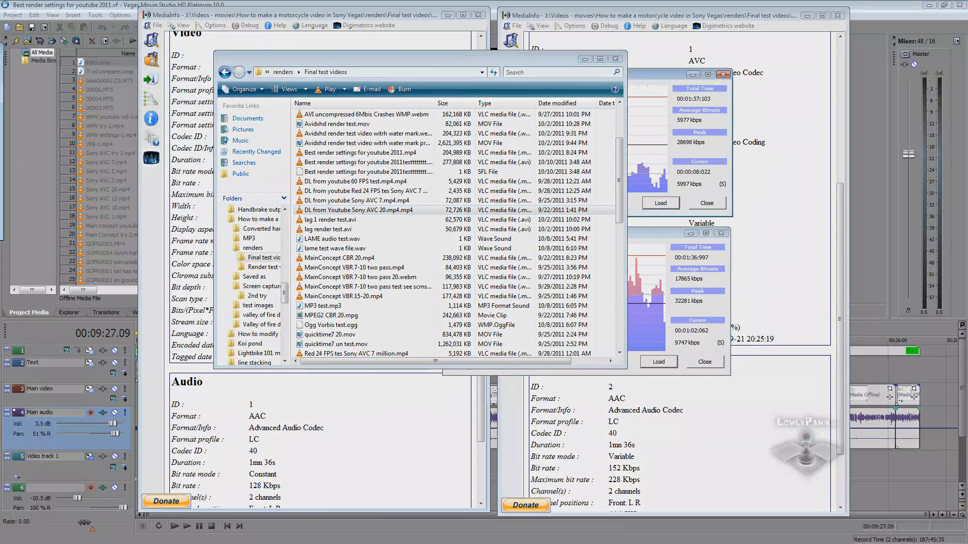
pyautogui.moveTo(2, 49); pyautogui.dragTo(566, 78)
pyautogui.doubleClick(566, 78)
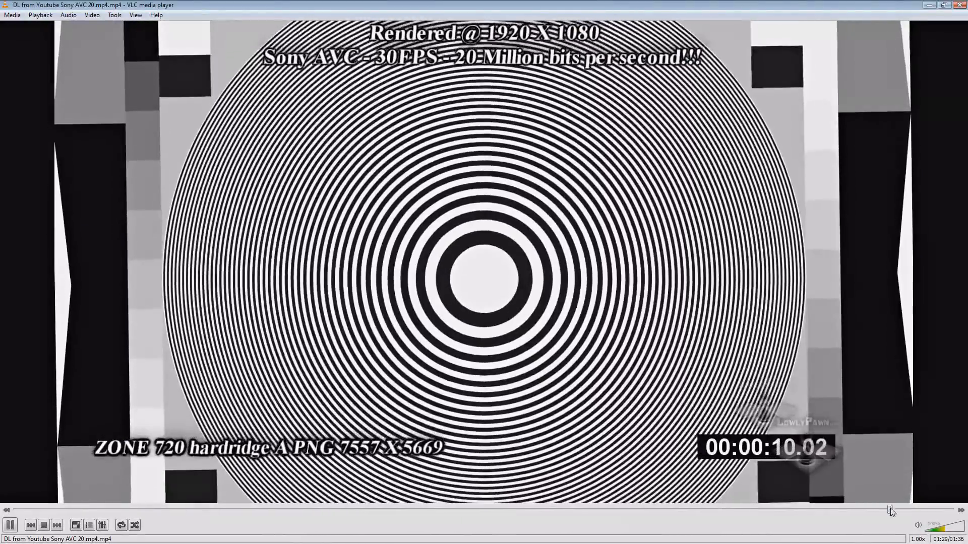
pyautogui.click(857, 510)
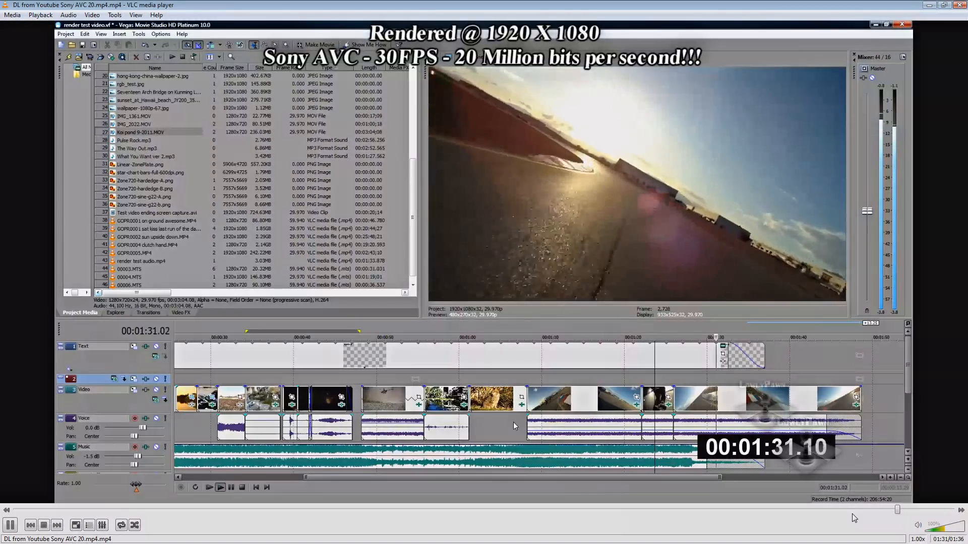
pyautogui.click(10, 526)
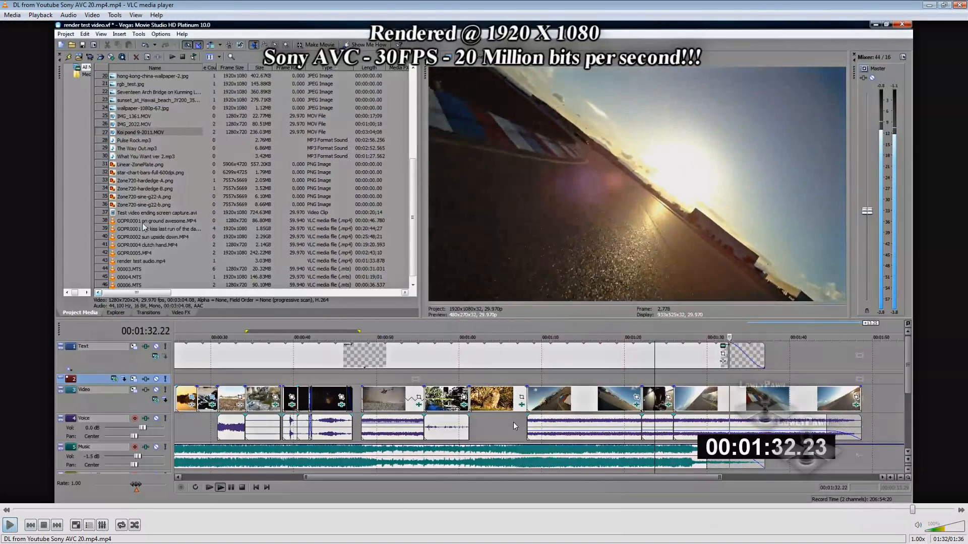
# - Inspect the paused VLC frame in full screen, then return to the normal view and minimize the player
pyautogui.click(75, 526)
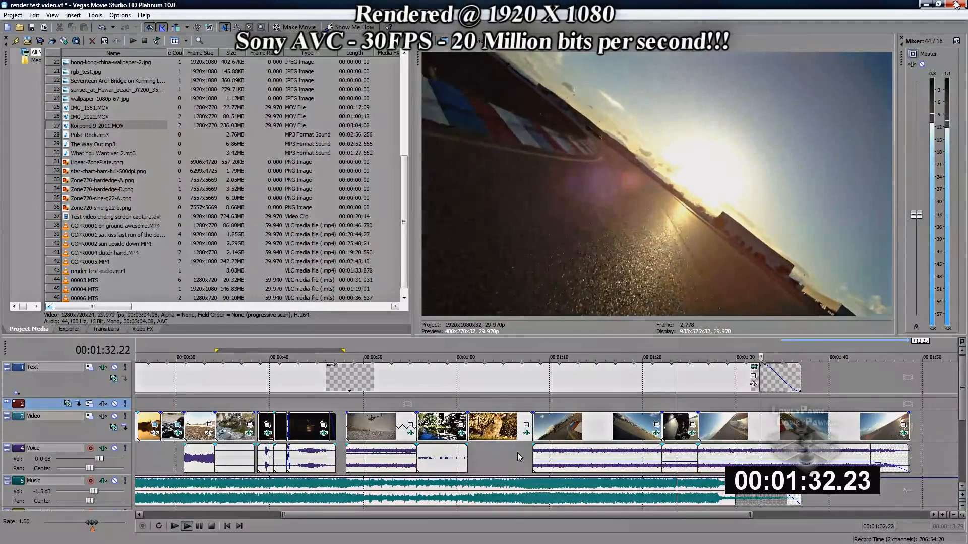
pyautogui.press('Escape')
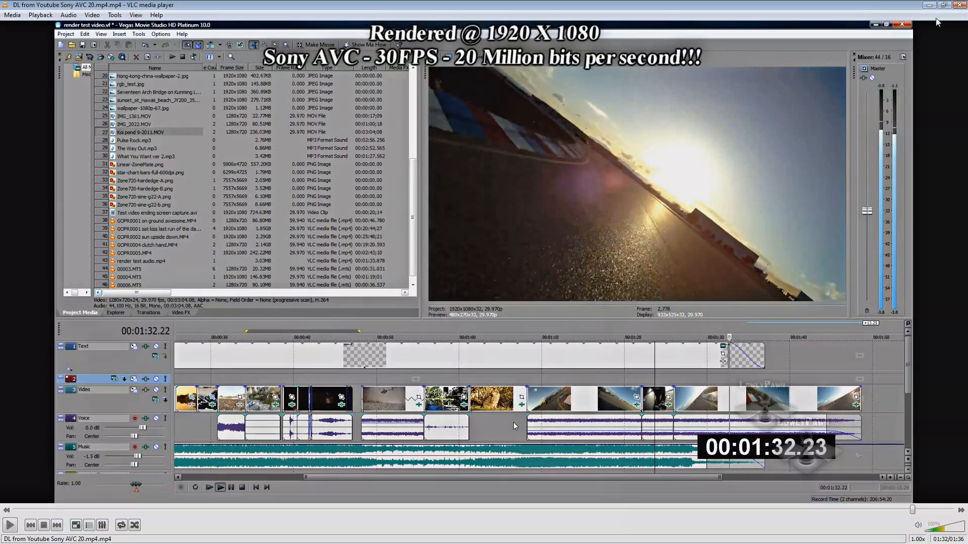
pyautogui.click(929, 5)
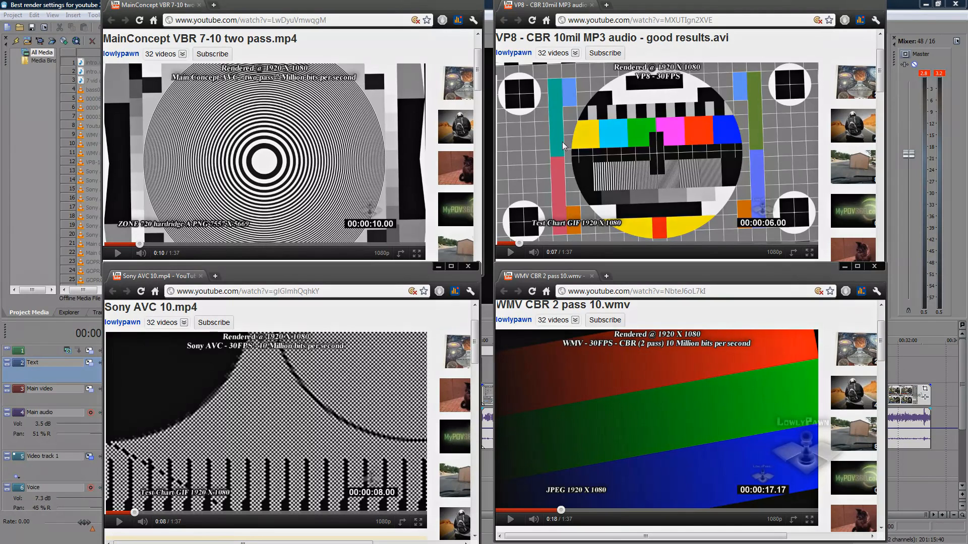
# - Compare the editor screen capture near 1:33 in Sony AVC 10.mp4 and MainConcept VBR 7-10 two pass.mp4, then show the latter's colour stripes at 0:18
pyautogui.click(411, 513)
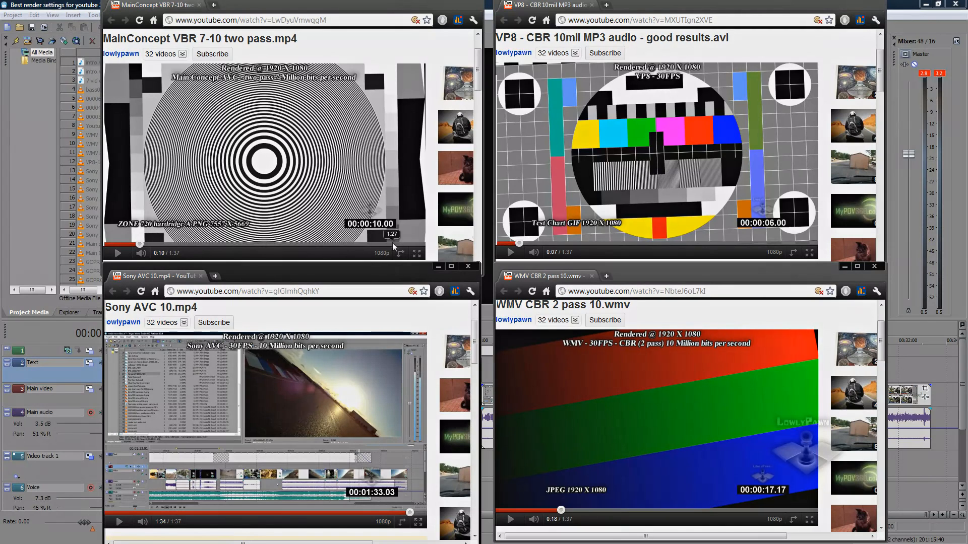
pyautogui.click(407, 245)
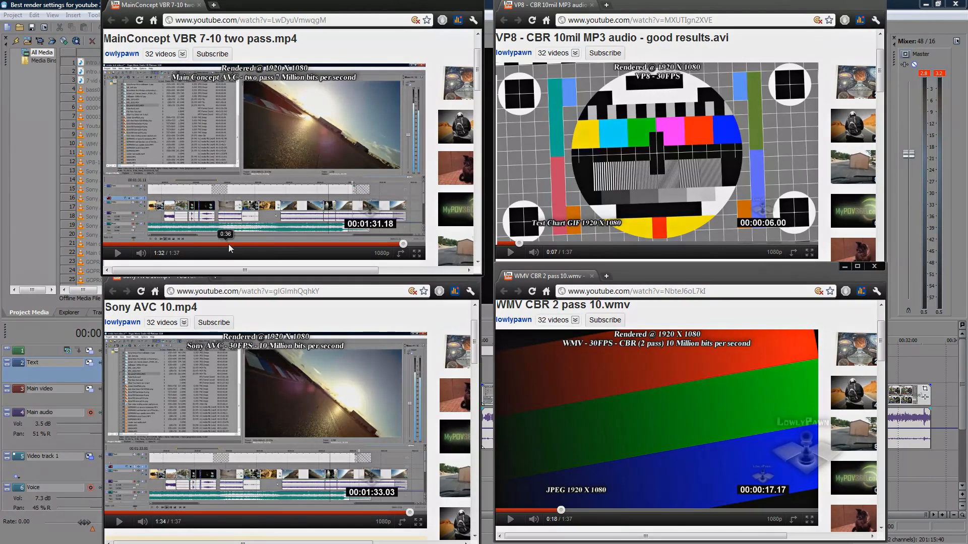
pyautogui.click(164, 244)
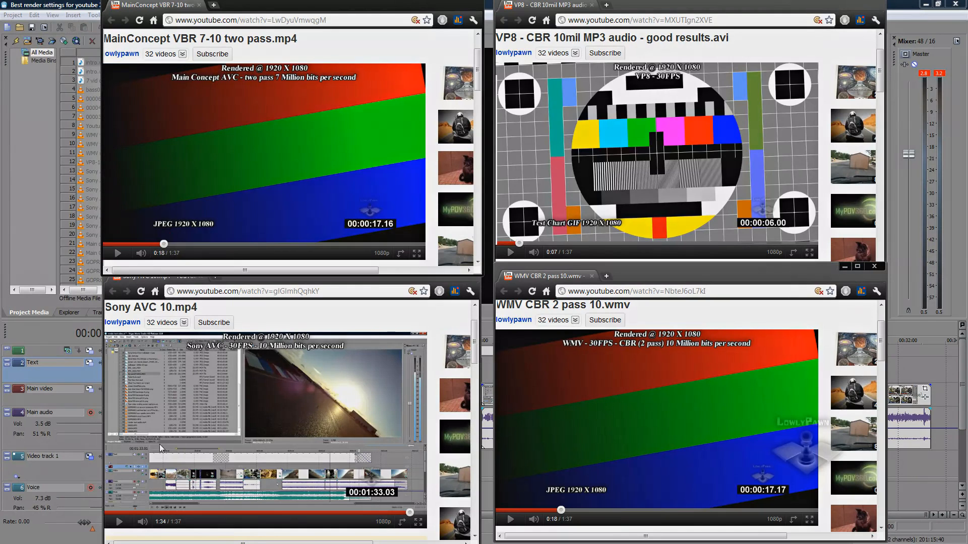
# - Bring Sony AVC 10.mp4 back to the test chart at 0:08 and pause MainConcept VBR 7-10 two pass.mp4 at 0:08 on the zone plate
pyautogui.click(139, 512)
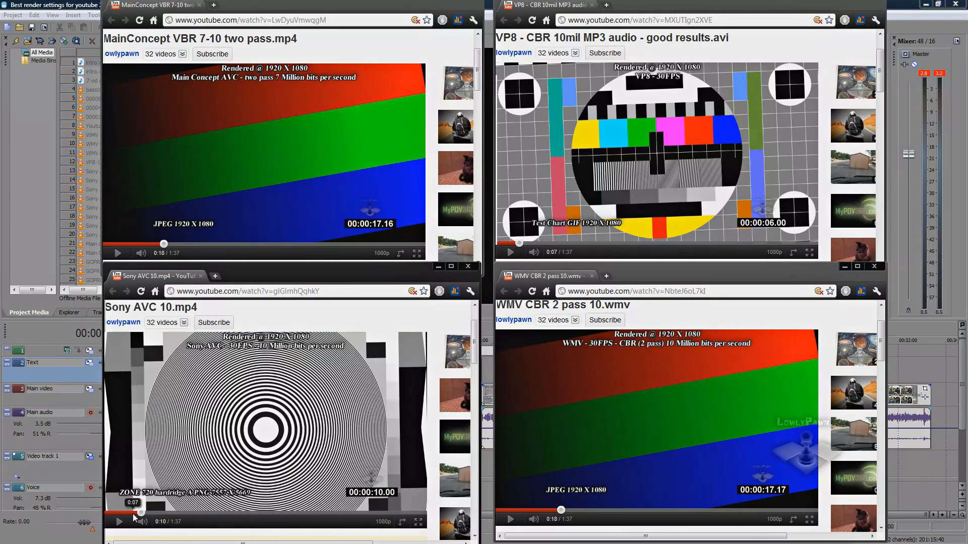
pyautogui.click(149, 512)
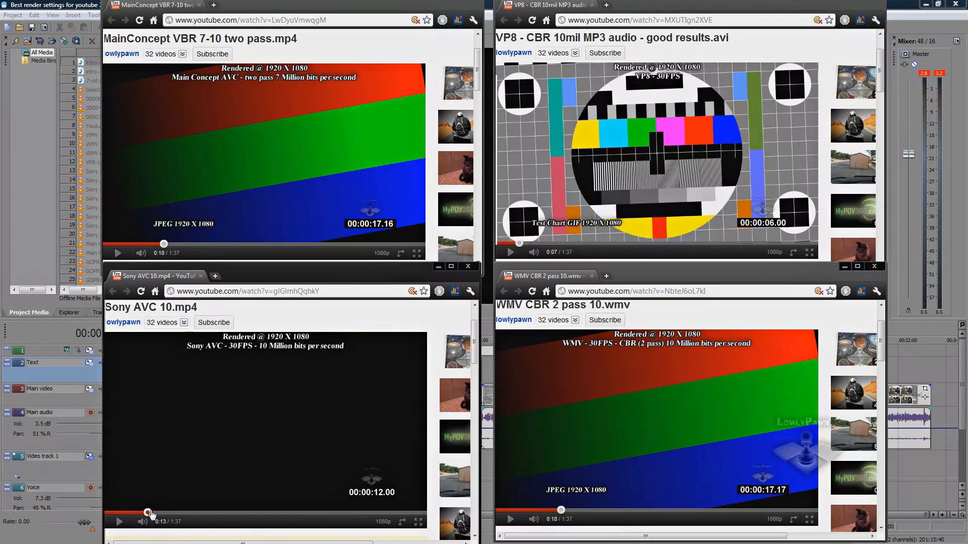
pyautogui.click(134, 512)
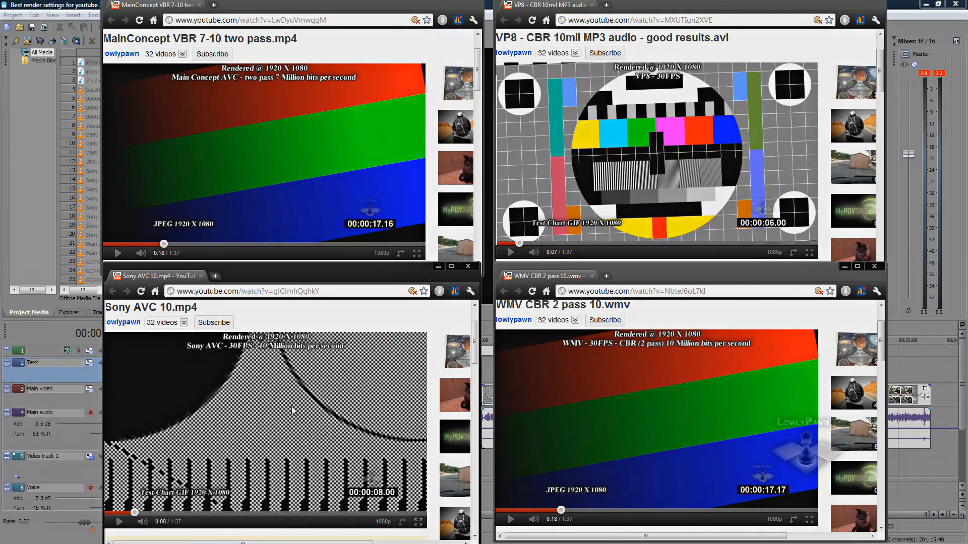
pyautogui.moveTo(162, 244); pyautogui.dragTo(142, 246)
pyautogui.click(118, 254)
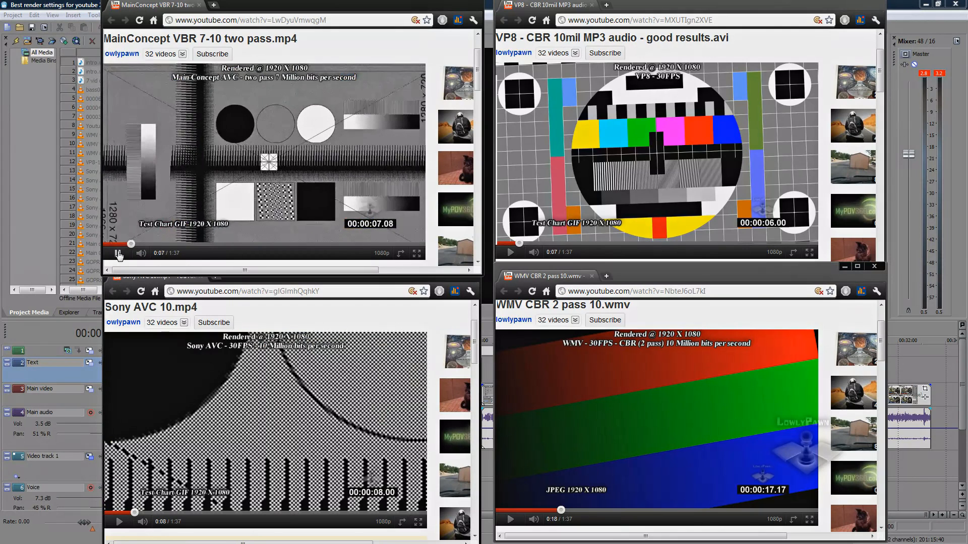
pyautogui.click(117, 253)
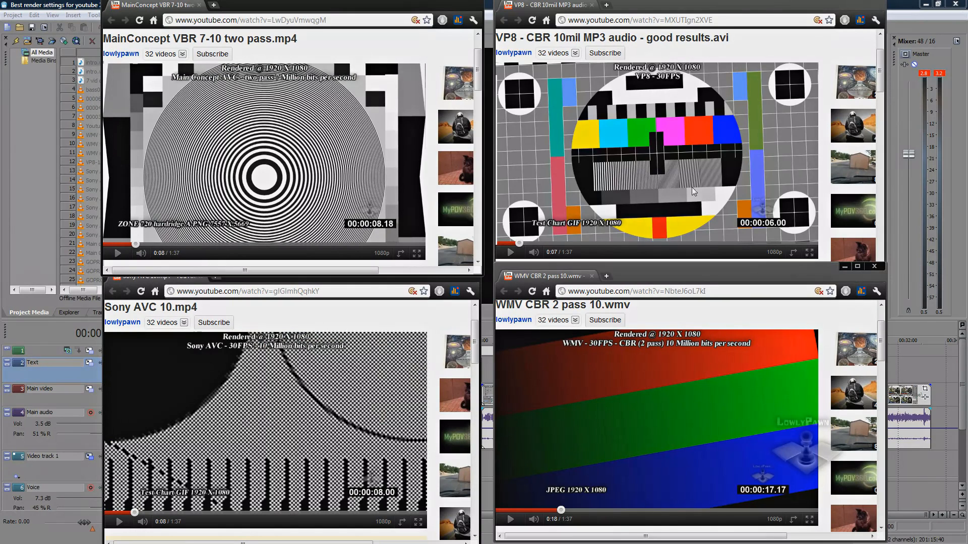
# - Move the VP8 and WMV CBR 2 pass 10.wmv videos to the dark Lumix GH1 shot at 0:47 for comparison
pyautogui.click(675, 244)
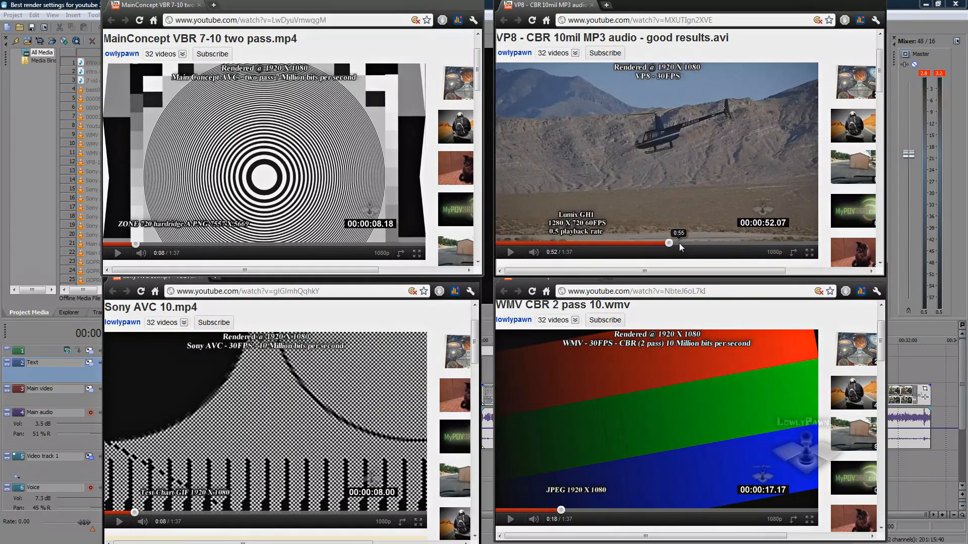
pyautogui.moveTo(674, 244); pyautogui.dragTo(649, 244)
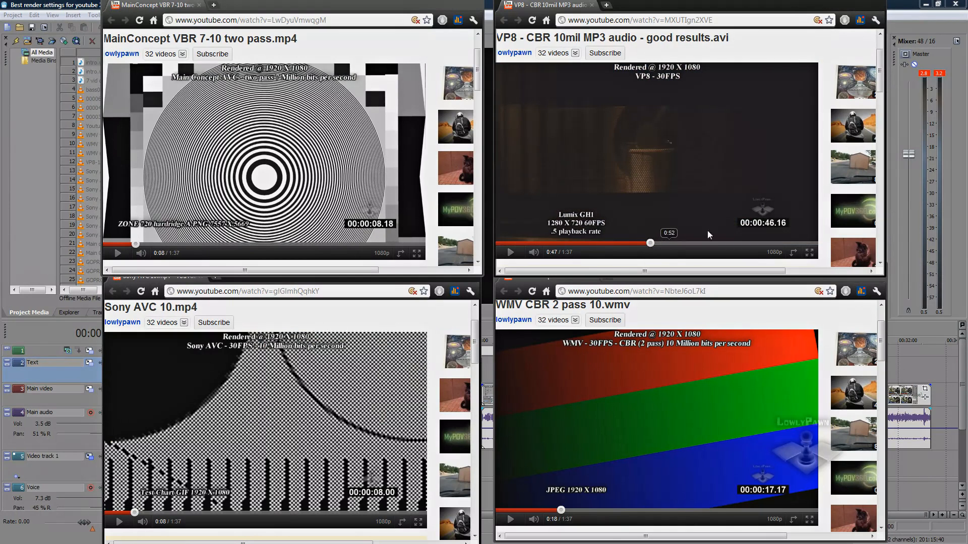
pyautogui.click(655, 510)
pyautogui.click(654, 511)
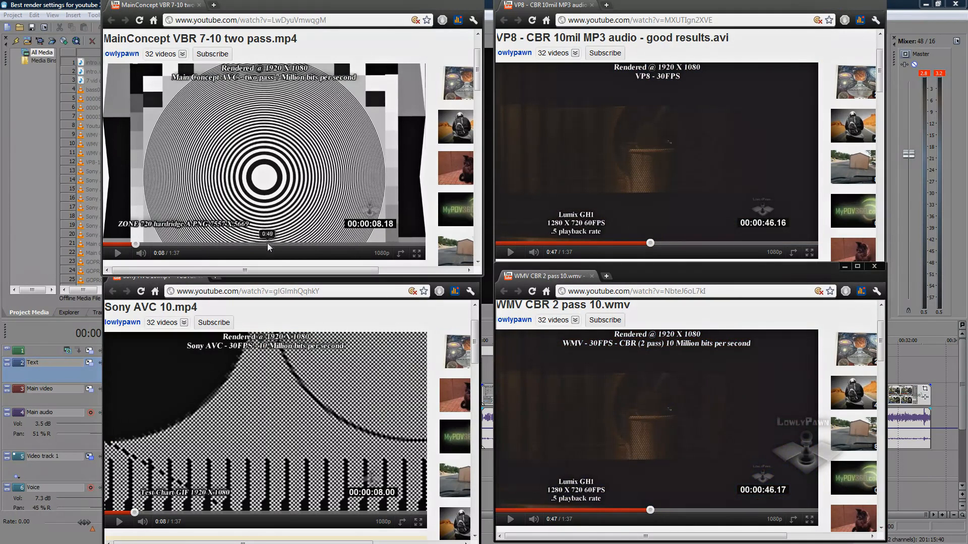
# - Line up the MainConcept and Sony AVC 10.mp4 videos on the same dark flame frame at 0:39
pyautogui.click(268, 245)
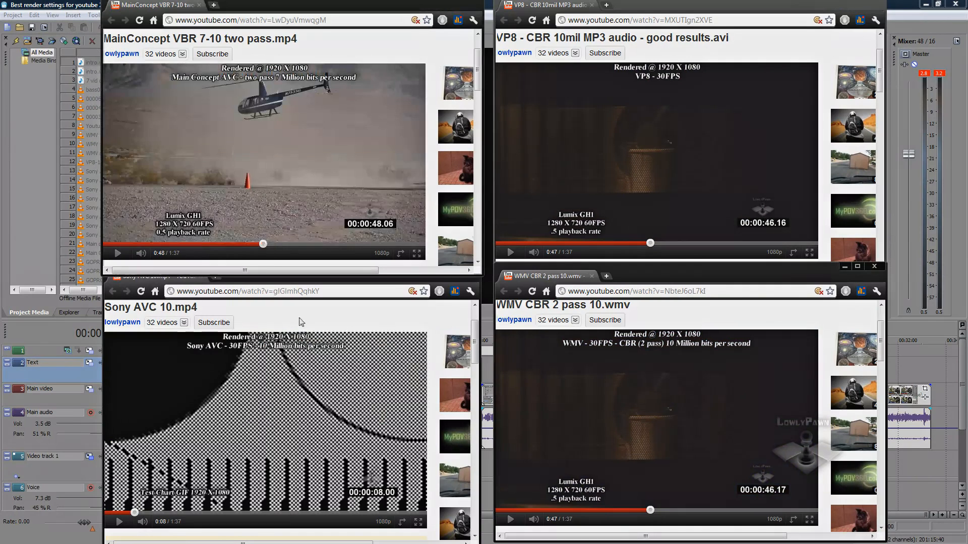
pyautogui.click(247, 244)
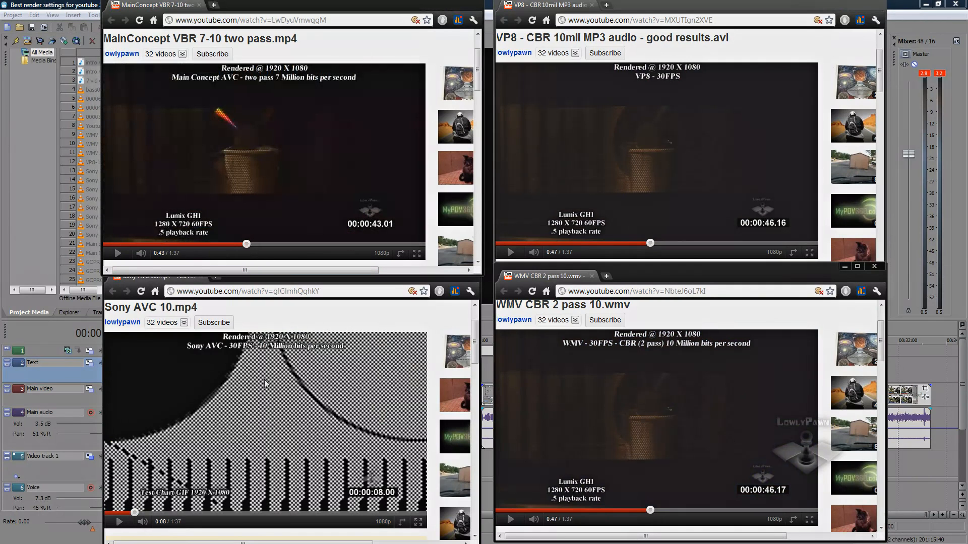
pyautogui.click(242, 513)
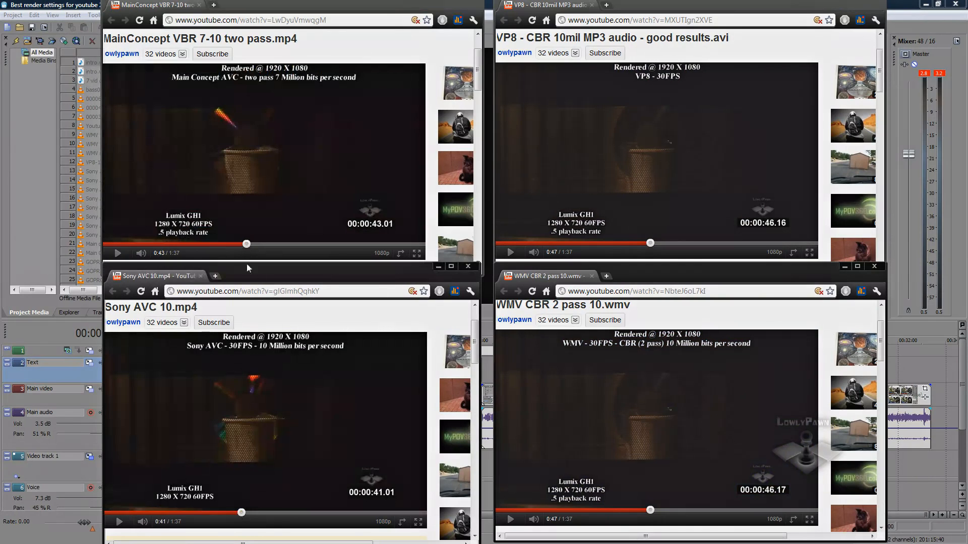
pyautogui.click(241, 244)
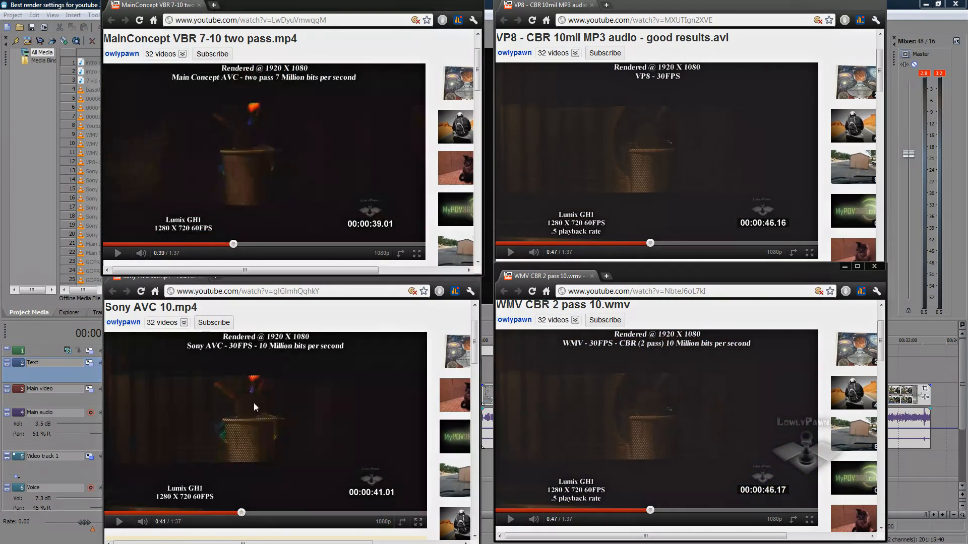
pyautogui.click(235, 519)
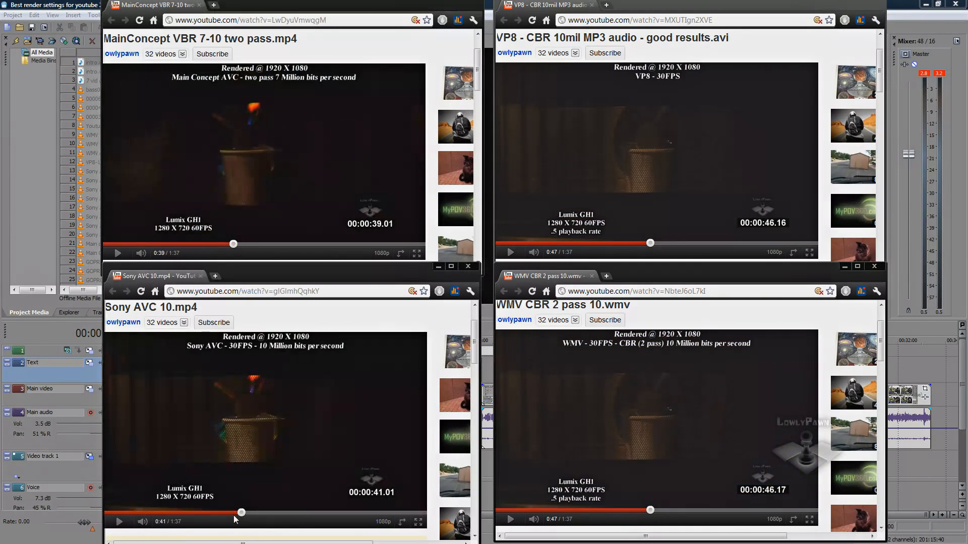
pyautogui.click(228, 513)
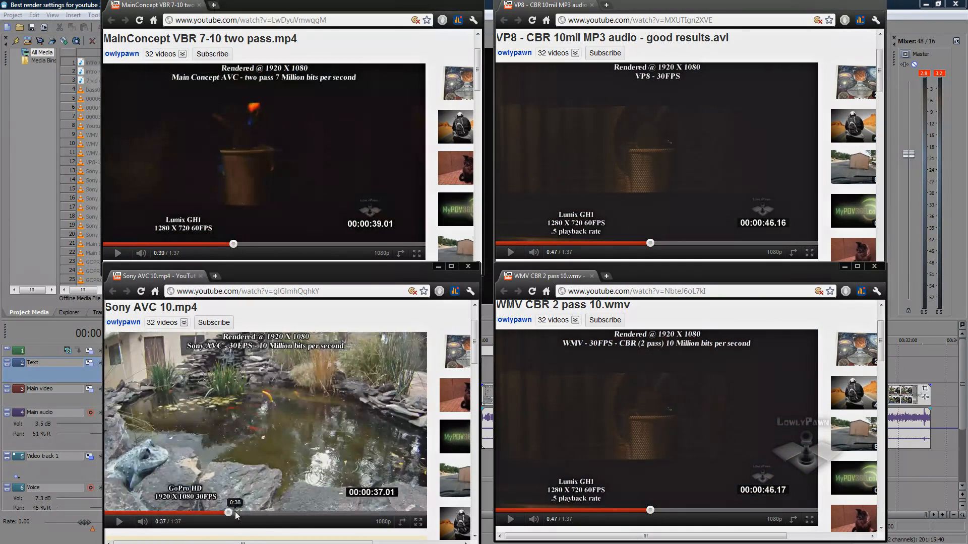
pyautogui.click(234, 513)
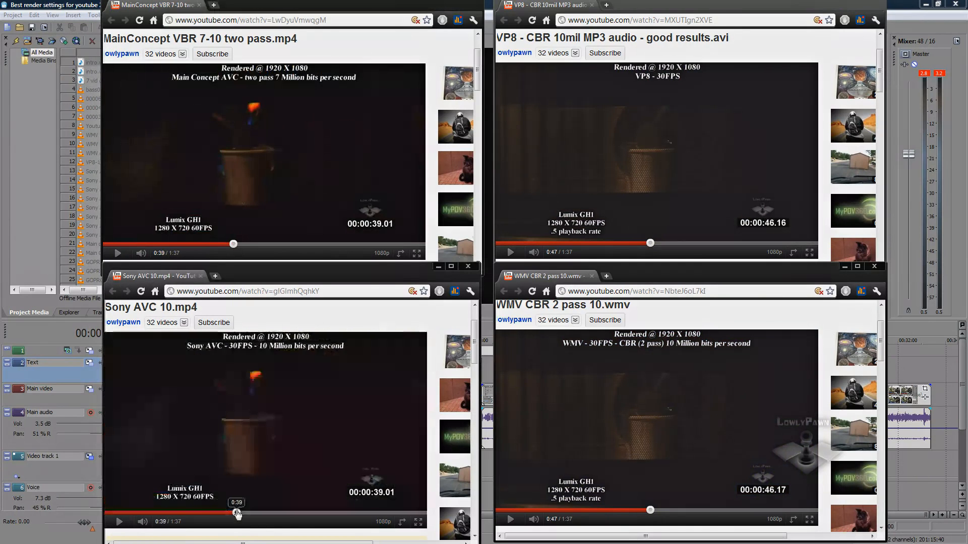
# - Match the VP8 and WMV videos to the dark flame frame at 0:40 to compare all four codecs
pyautogui.click(656, 241)
pyautogui.click(645, 242)
pyautogui.click(631, 244)
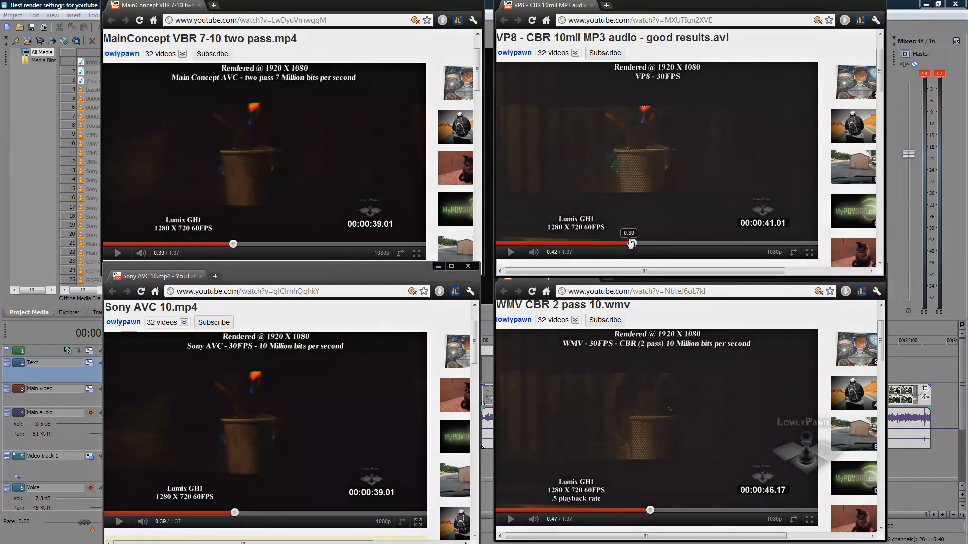
pyautogui.click(643, 511)
pyautogui.click(644, 511)
pyautogui.moveTo(645, 511); pyautogui.dragTo(629, 512)
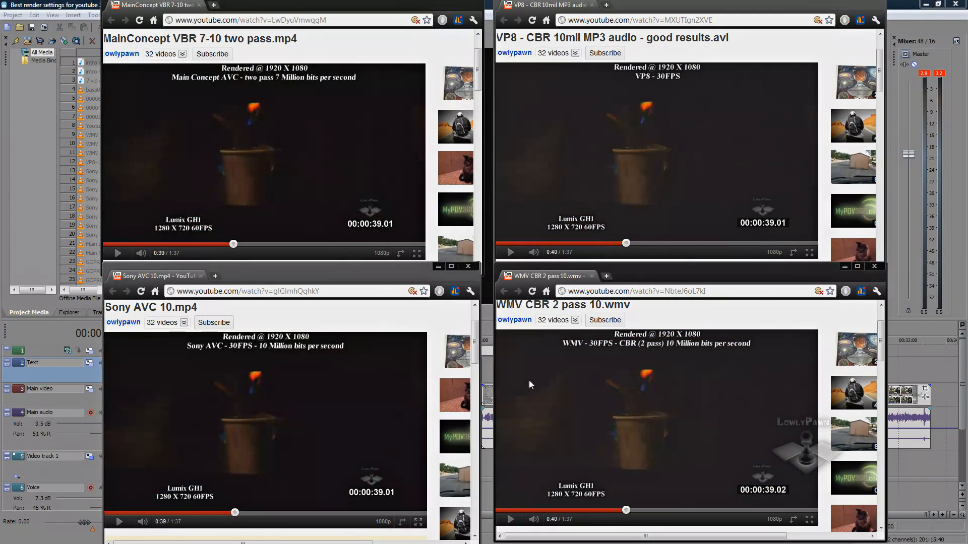
# - Sample brighter footage: VP8 at 1:06, WMV at 1:08, Sony AVC at 1:14 and MainConcept at 1:24
pyautogui.click(687, 246)
pyautogui.click(714, 243)
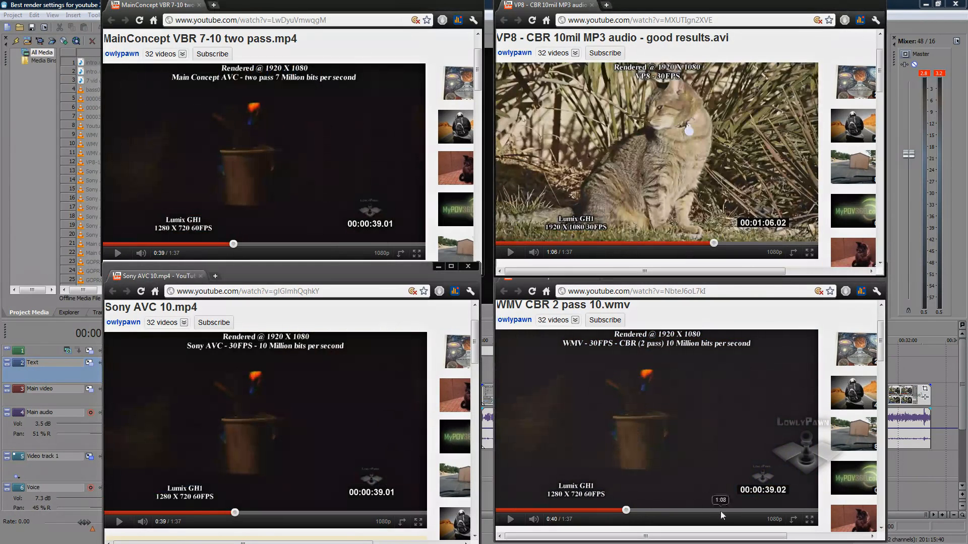
pyautogui.click(721, 510)
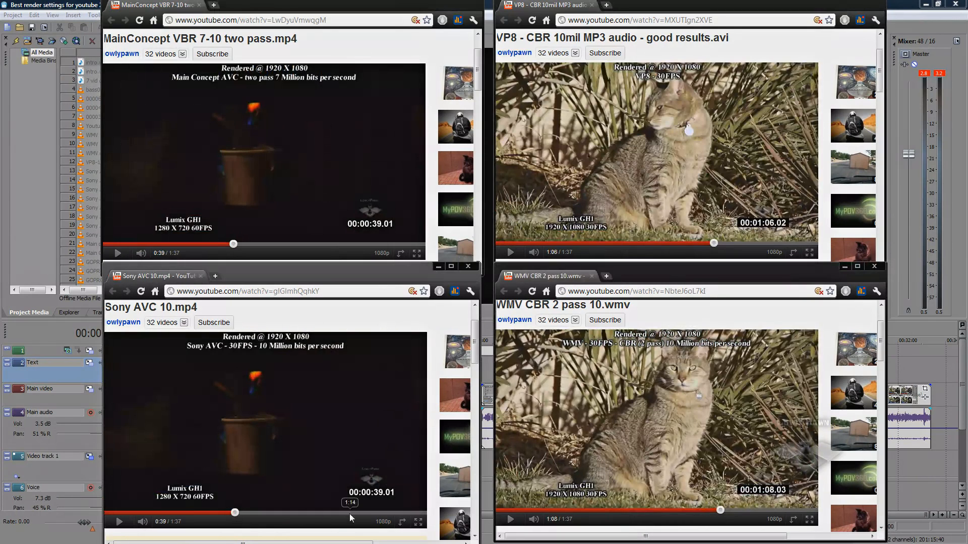
pyautogui.click(350, 513)
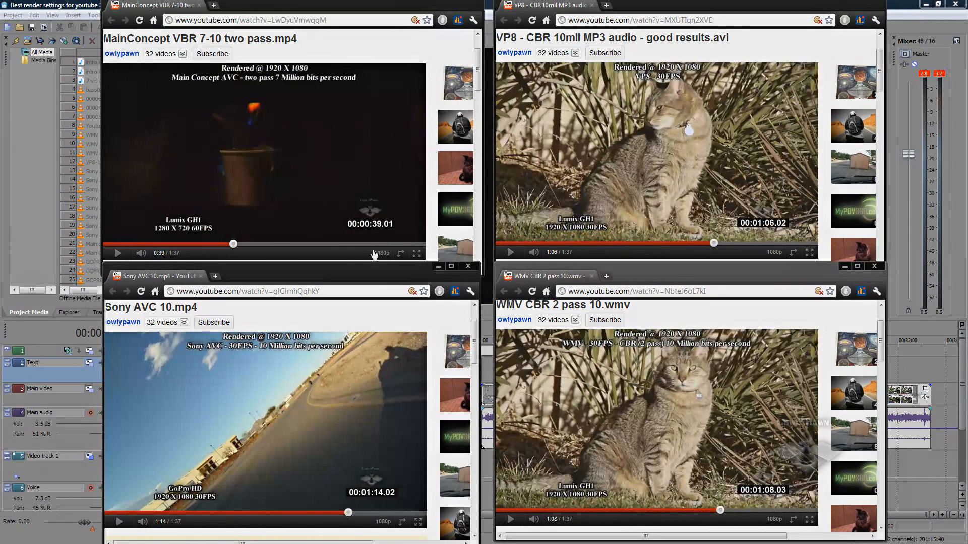
pyautogui.click(383, 244)
pyautogui.click(384, 243)
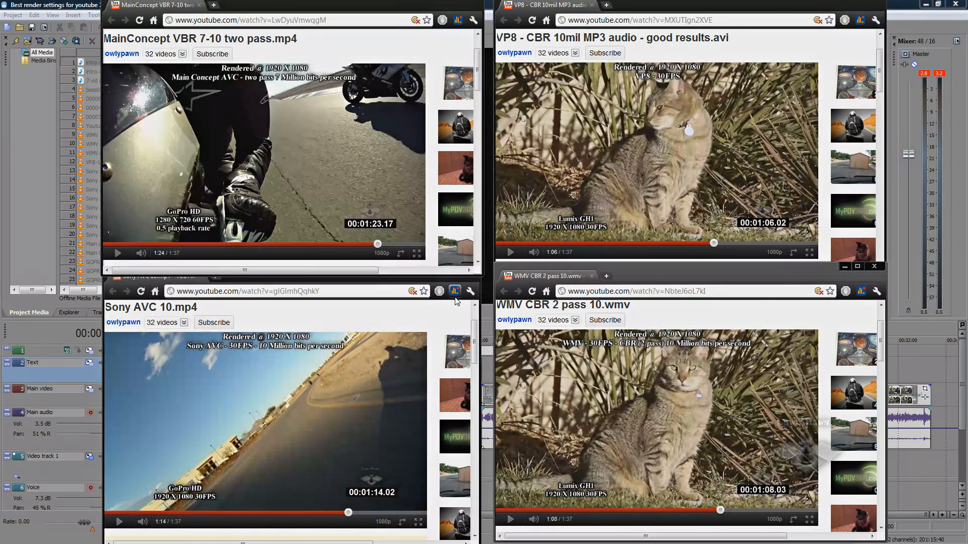